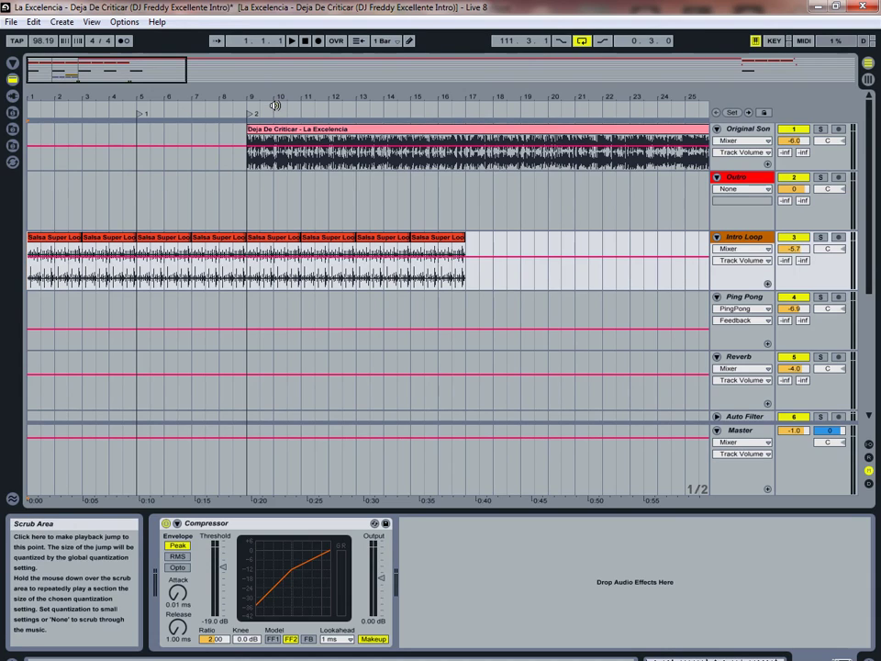
Examine how the Salsa Super Loop clips on the Intro Loop track line up with the song clip starting at bar 9
{"action": "left_click", "coordinate": [261, 151]}
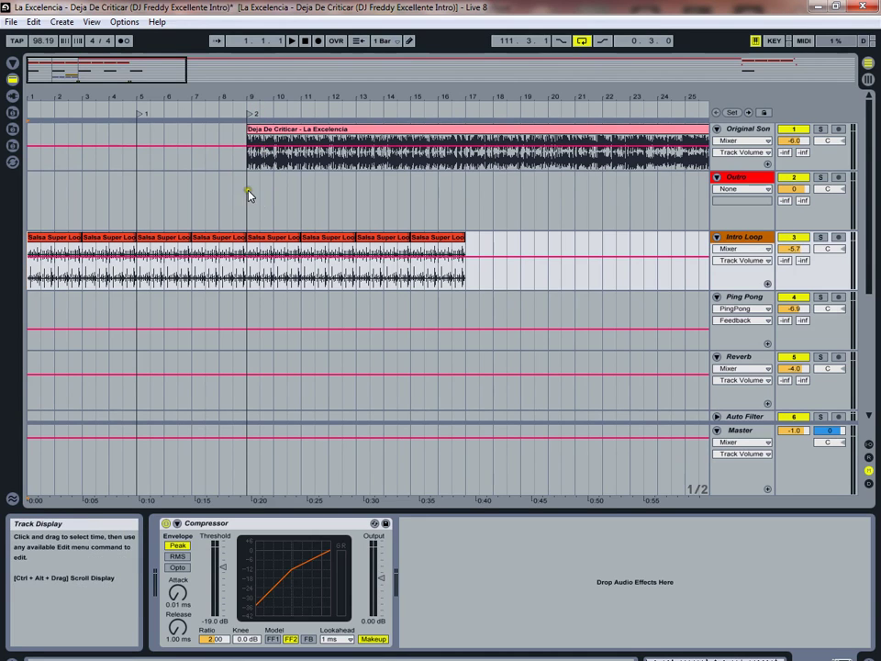
{"action": "left_click", "coordinate": [154, 245]}
{"action": "left_click", "coordinate": [107, 245]}
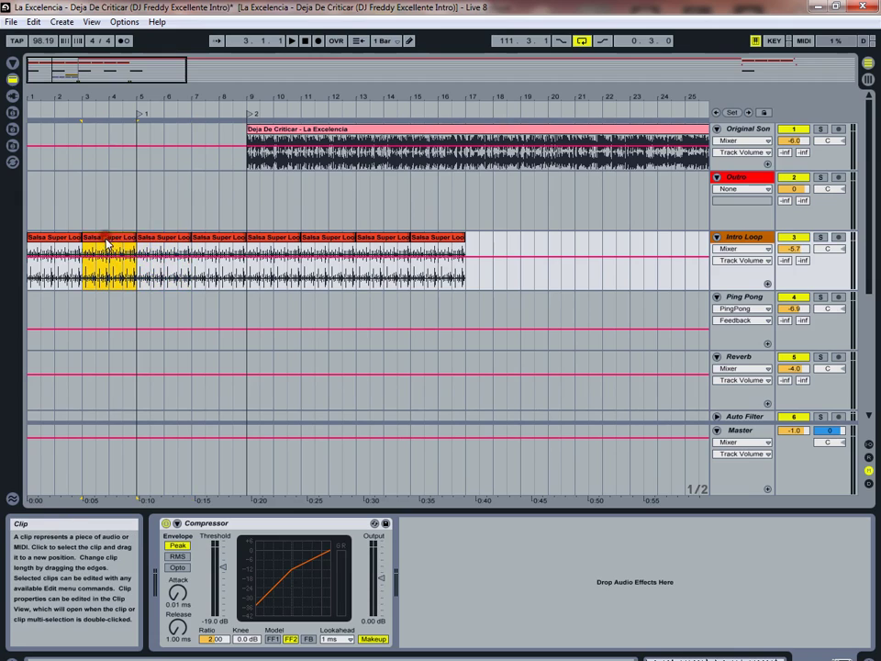
{"action": "left_click", "coordinate": [56, 239]}
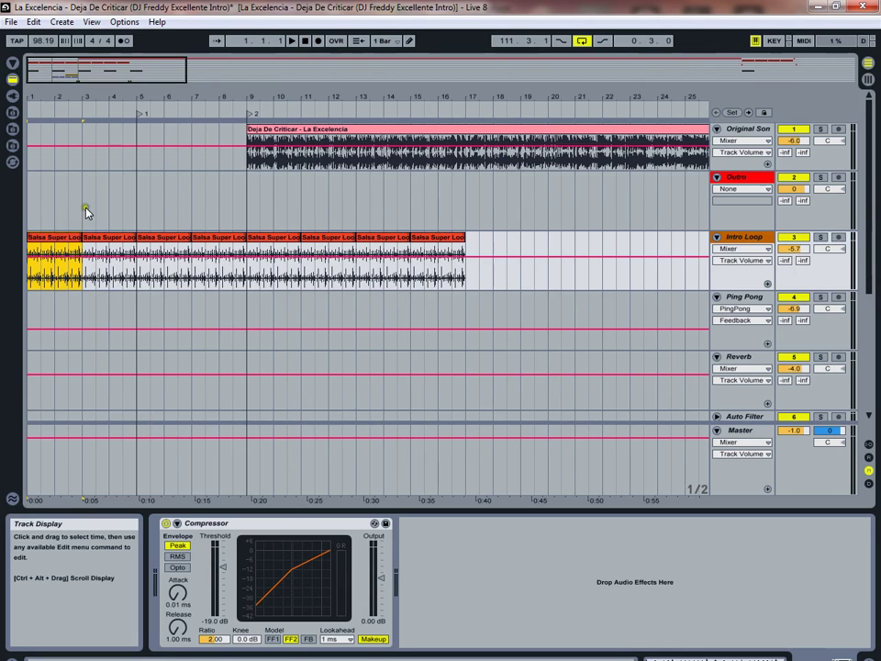
{"action": "left_click", "coordinate": [253, 74]}
{"action": "left_click_drag", "start_coordinate": [248, 90], "coordinate": [289, 86]}
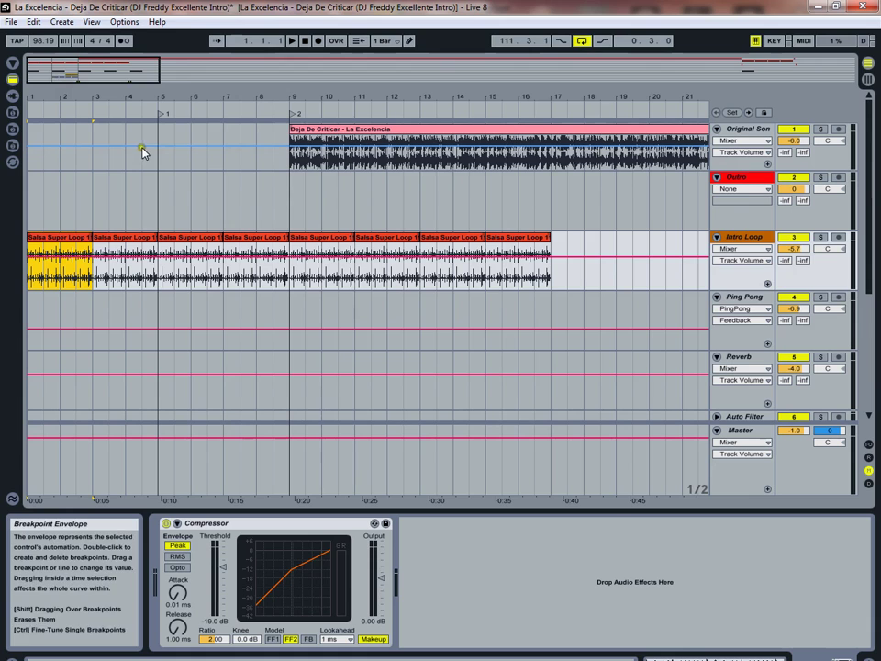
View the set's tracks in Session View and return to the Arrangement View timeline
{"action": "left_click", "coordinate": [869, 77]}
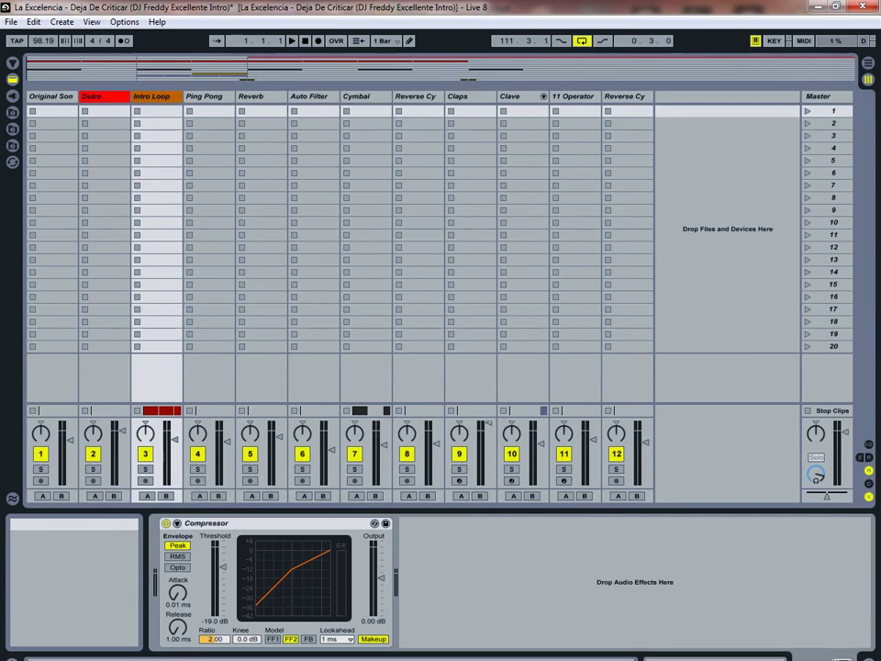
{"action": "left_click", "coordinate": [870, 65]}
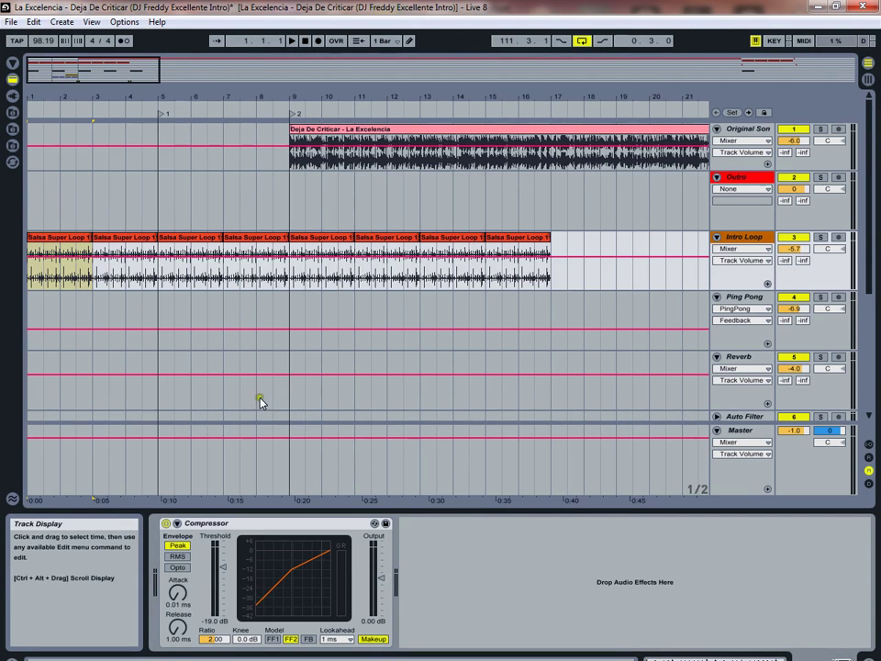
{"action": "left_click_drag", "start_coordinate": [300, 94], "coordinate": [276, 96]}
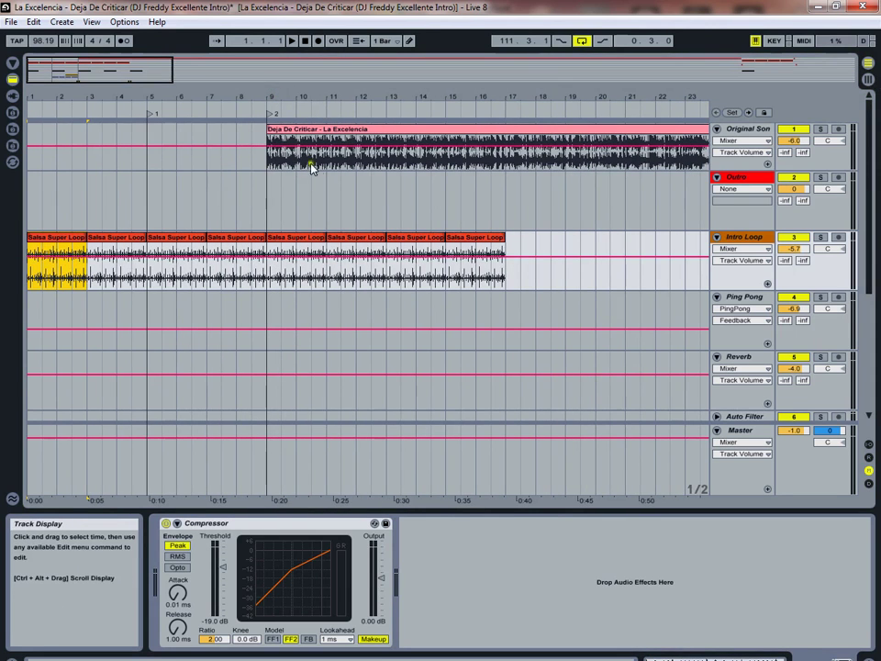
{"action": "left_click", "coordinate": [310, 93]}
{"action": "left_click_drag", "start_coordinate": [309, 93], "coordinate": [222, 91]}
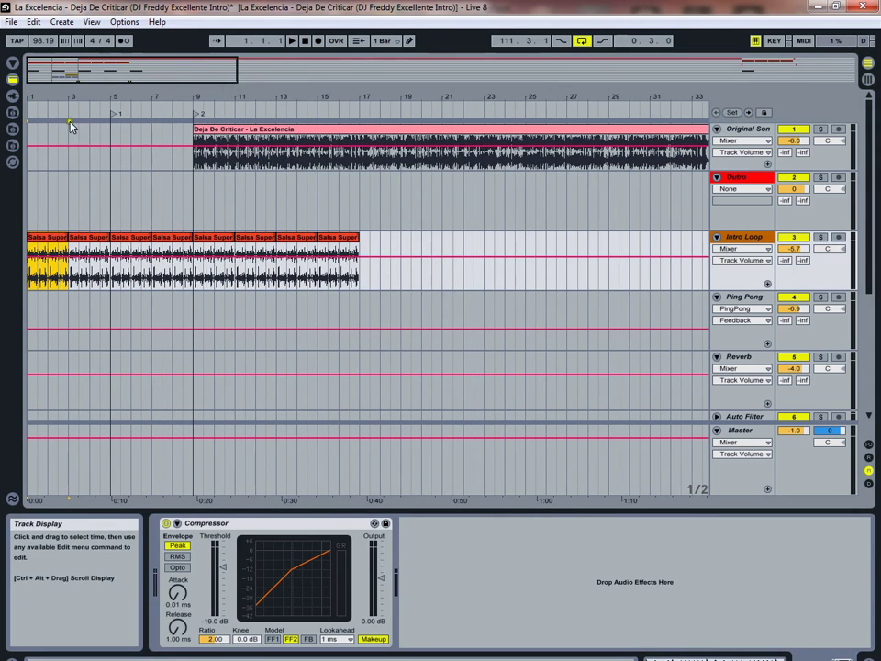
Open the Deja De Criticar clip's sample and examine its warp markers across the song and at its opening bars
{"action": "left_click", "coordinate": [200, 140]}
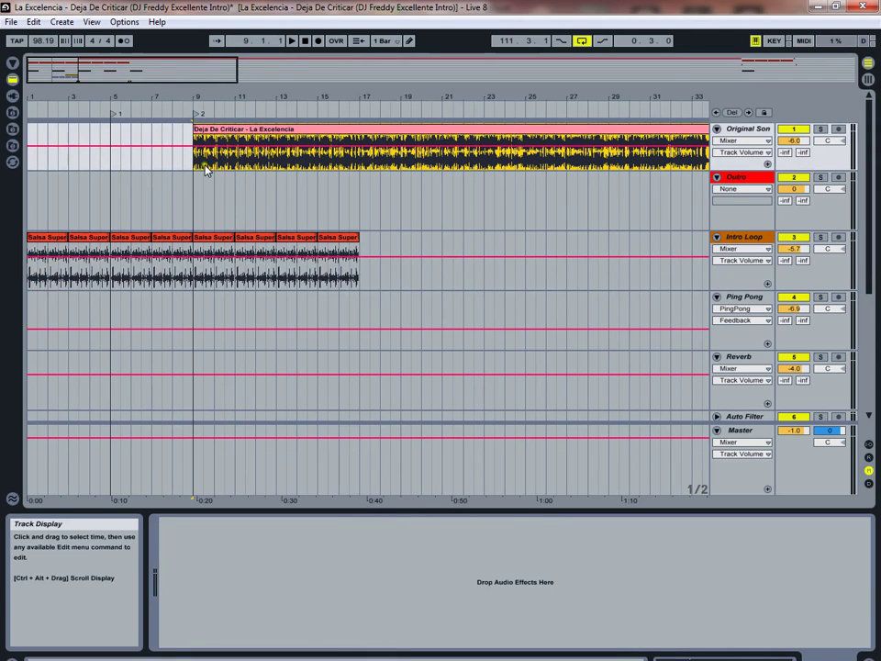
{"action": "double_click", "coordinate": [222, 129]}
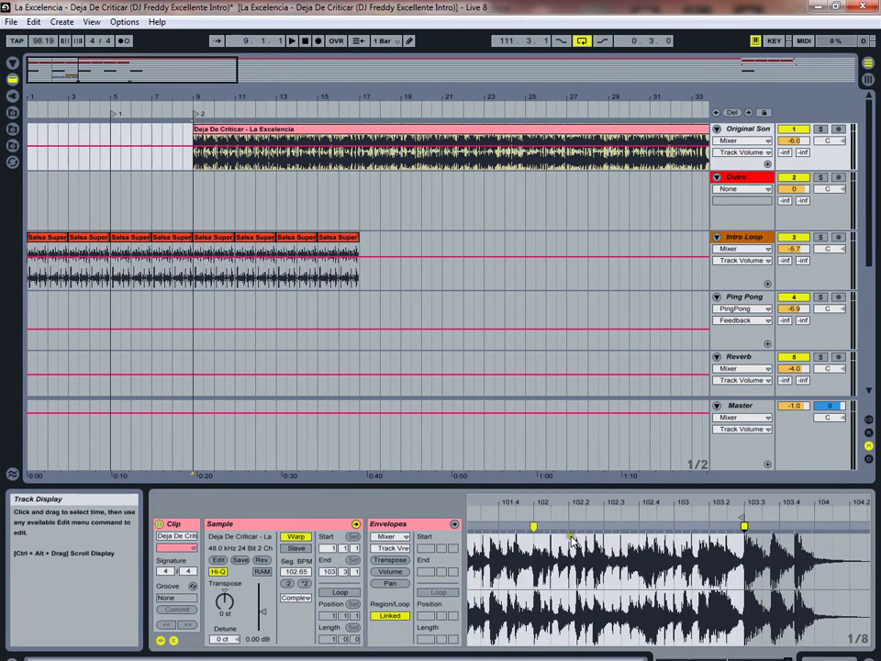
{"action": "left_click_drag", "start_coordinate": [574, 497], "coordinate": [577, 524]}
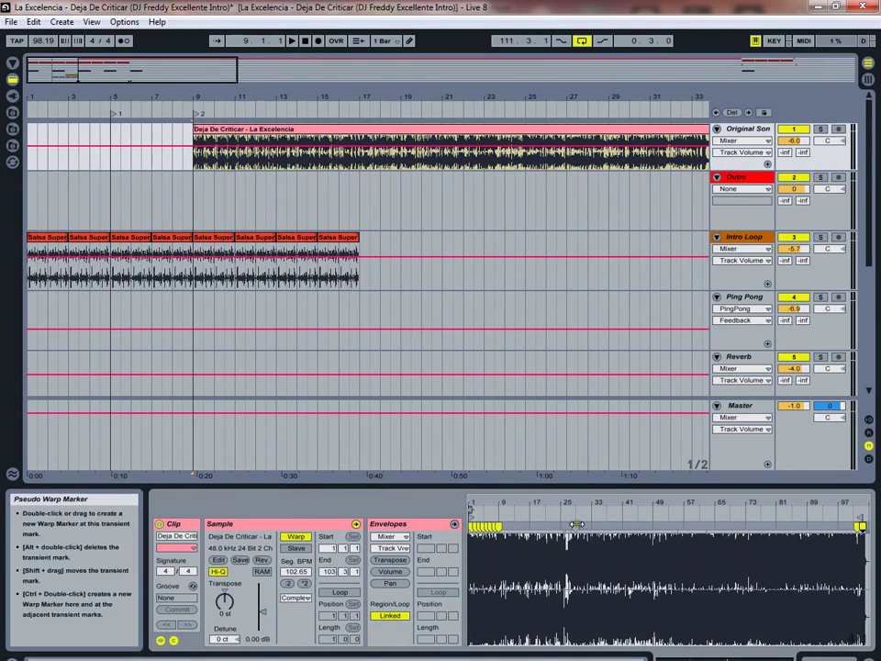
{"action": "left_click_drag", "start_coordinate": [492, 501], "coordinate": [638, 527]}
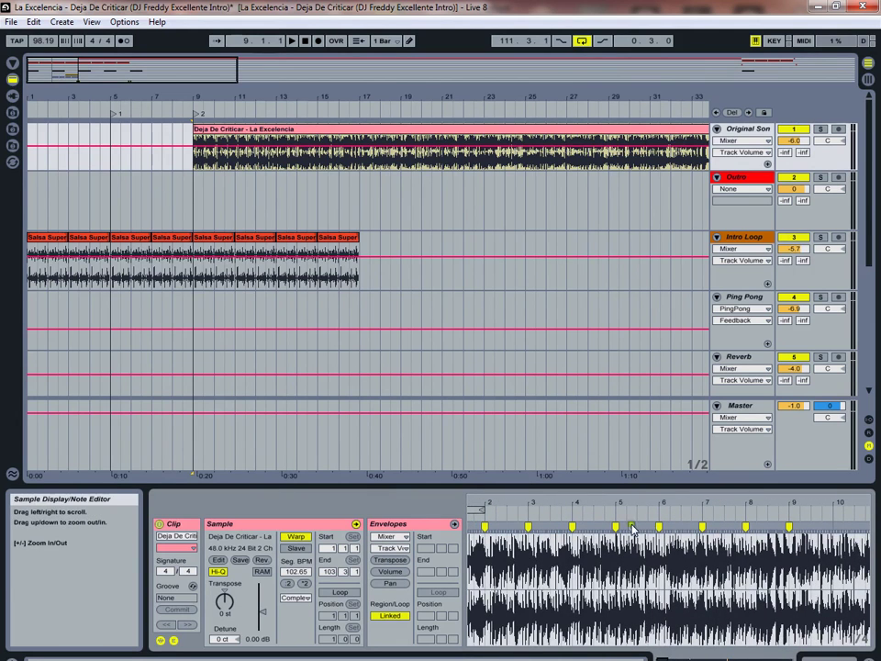
{"action": "left_click_drag", "start_coordinate": [485, 501], "coordinate": [485, 519]}
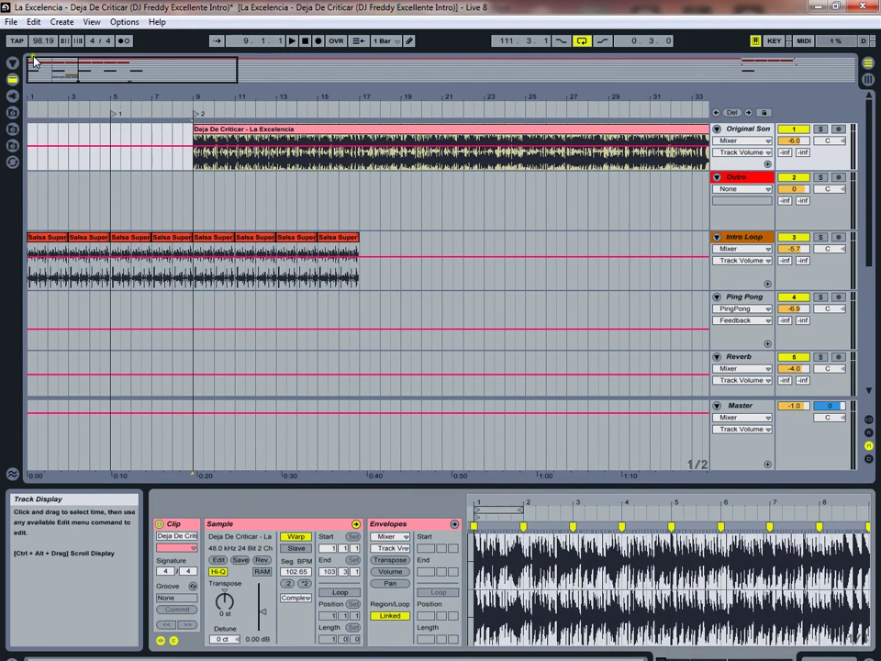
Close the current Live Set without saving its changes
{"action": "left_click", "coordinate": [10, 21]}
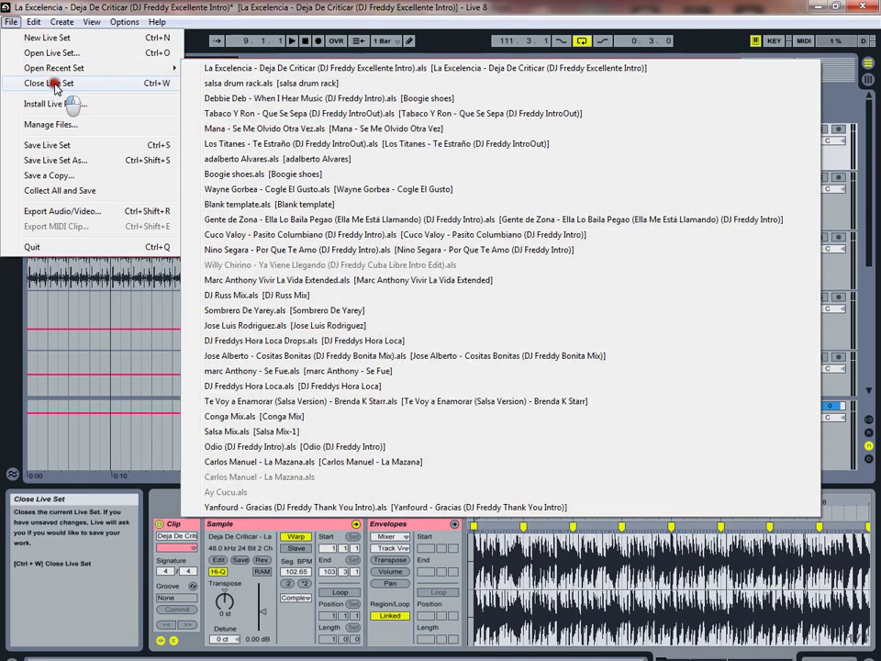
{"action": "left_click", "coordinate": [53, 83]}
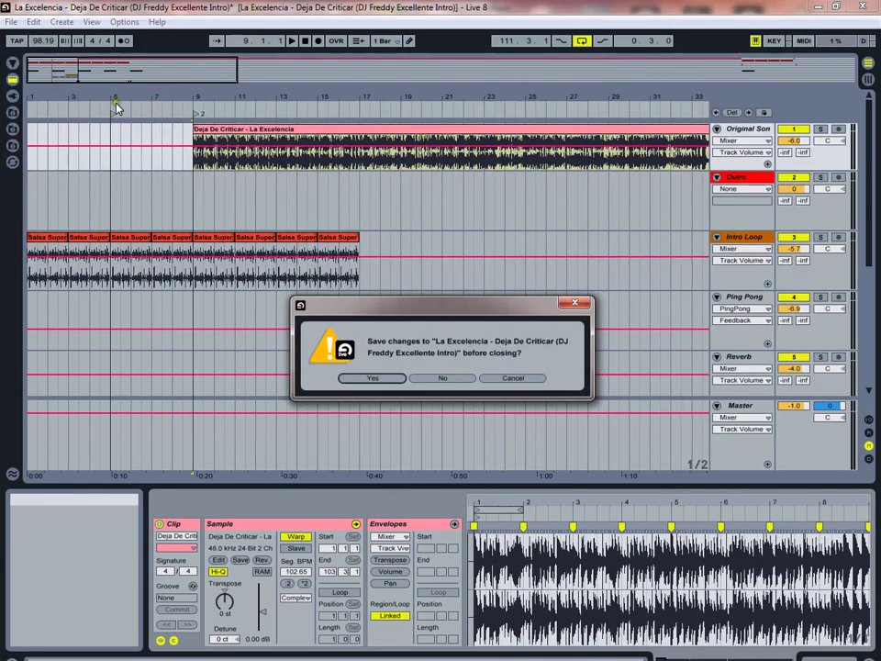
{"action": "left_click", "coordinate": [445, 378]}
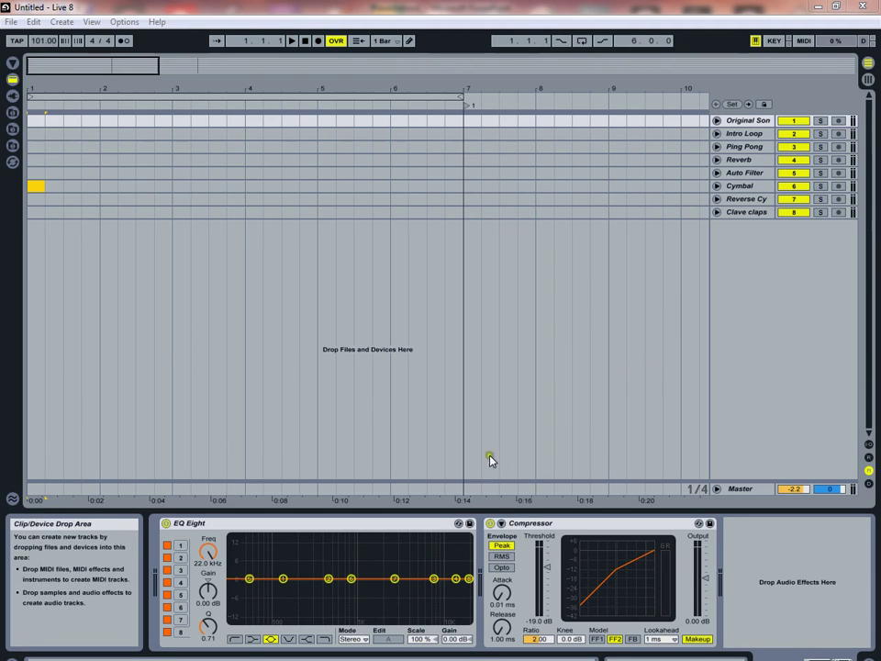
Unfold the original song track, place the Adele - Rolling In The Deep audio at bar 4 and show its clip details
{"action": "left_click", "coordinate": [717, 122]}
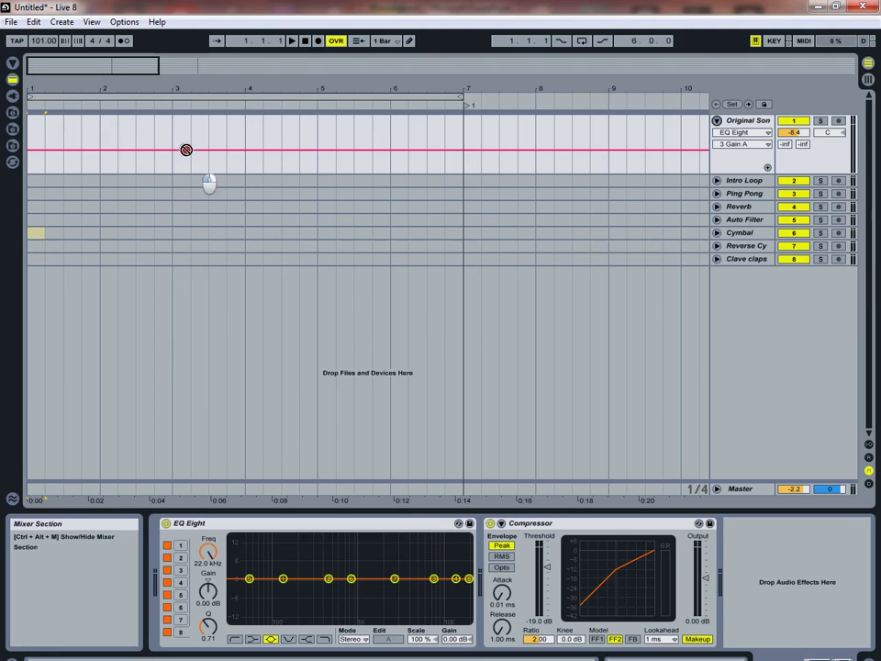
{"action": "left_click_drag", "start_coordinate": [203, 139], "coordinate": [253, 128]}
{"action": "left_click", "coordinate": [285, 122]}
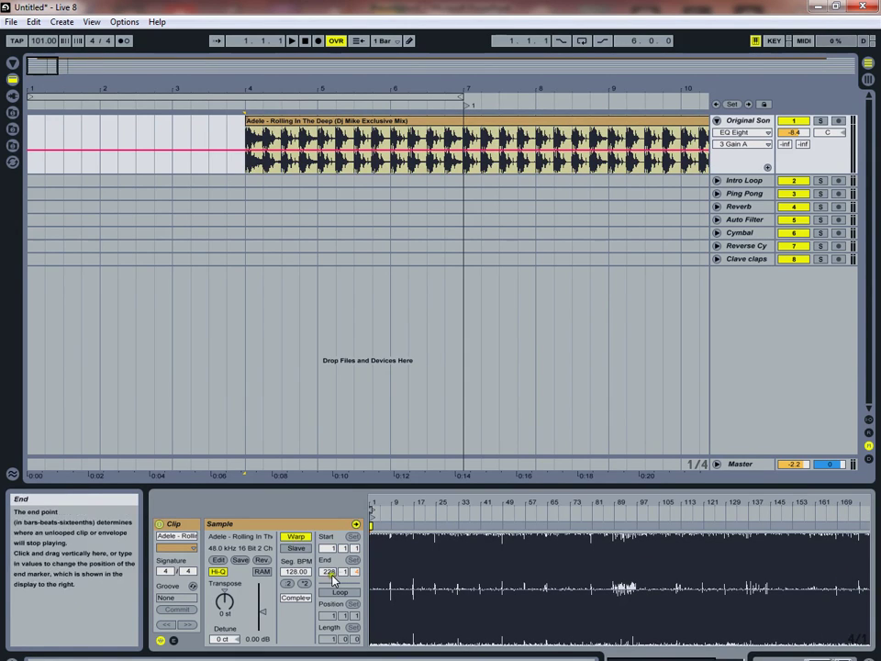
Examine the Adele sample's waveform around its first beat and opening bars at several magnifications
{"action": "key", "text": "plus"}
{"action": "key", "text": "plus"}
{"action": "key", "text": "plus"}
{"action": "key", "text": "plus"}
{"action": "key", "text": "plus"}
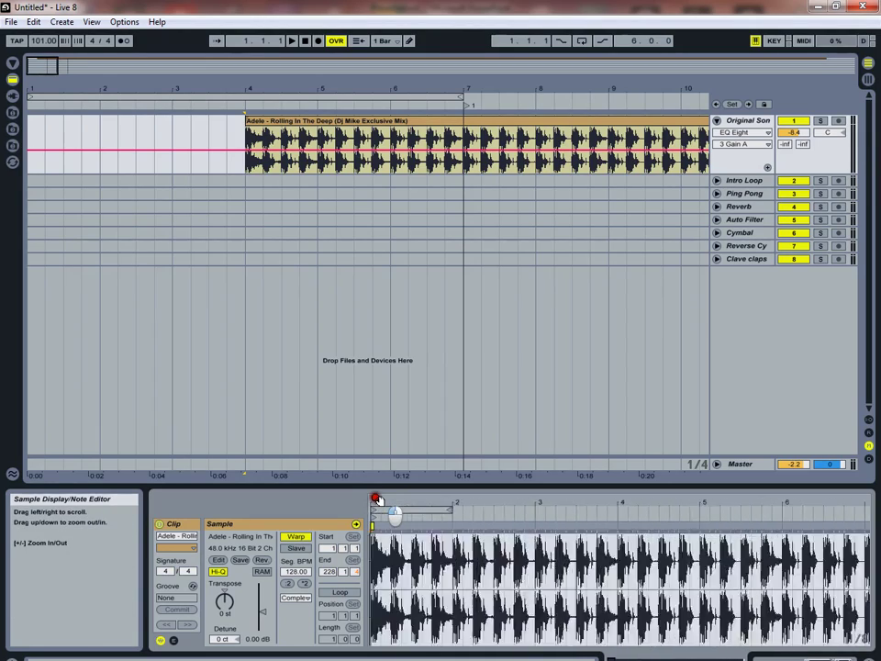
{"action": "key", "text": "minus"}
{"action": "key", "text": "minus"}
{"action": "key", "text": "minus"}
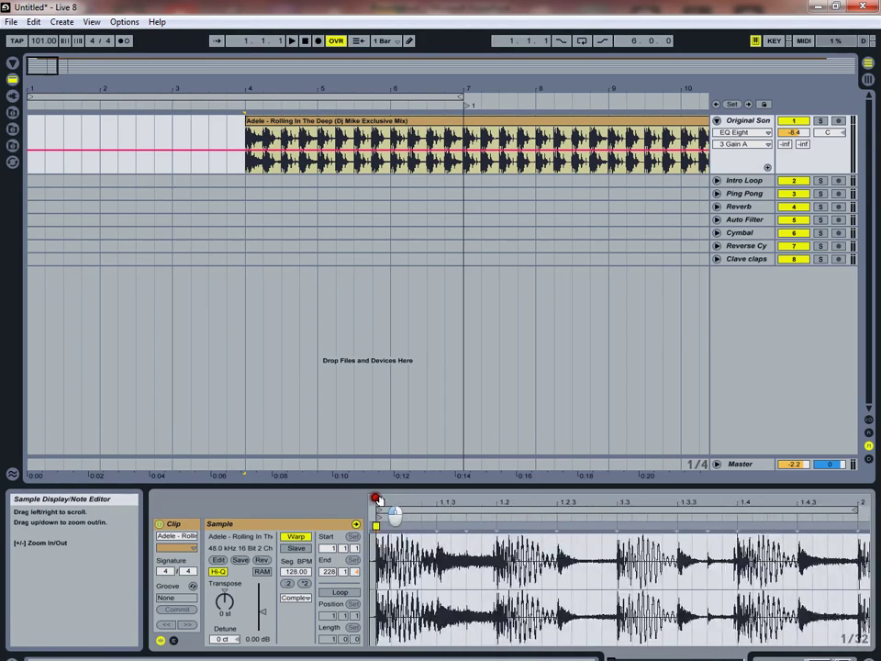
{"action": "key", "text": "minus"}
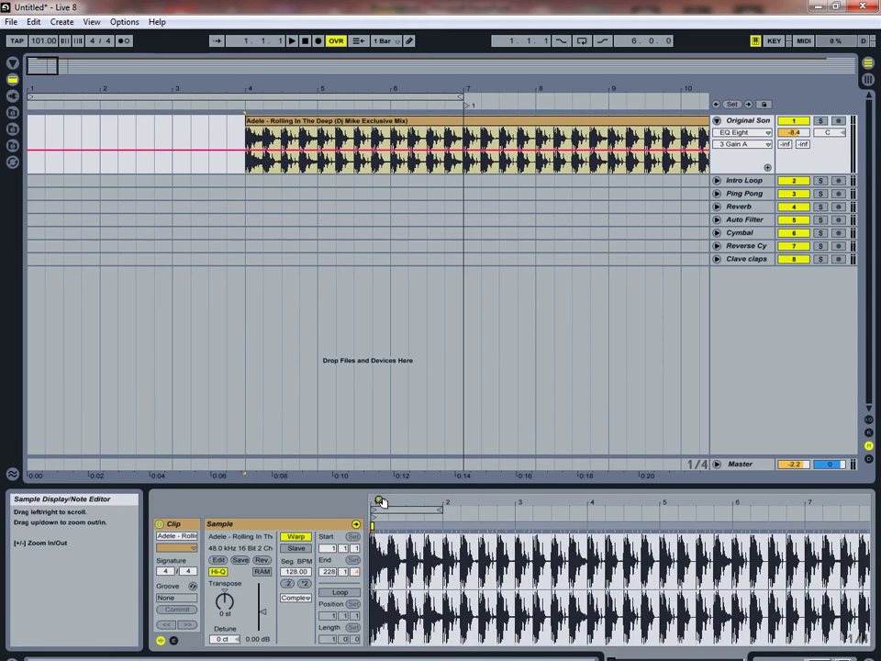
{"action": "key", "text": "plus"}
{"action": "key", "text": "plus"}
{"action": "key", "text": "plus"}
{"action": "left_click_drag", "start_coordinate": [379, 503], "coordinate": [371, 497]}
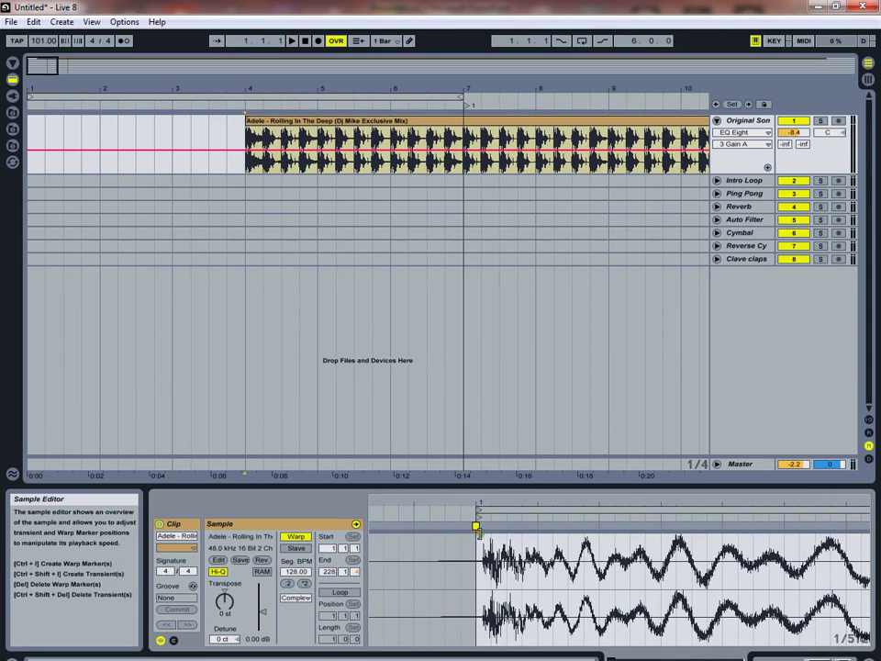
{"action": "left_click_drag", "start_coordinate": [487, 506], "coordinate": [488, 496]}
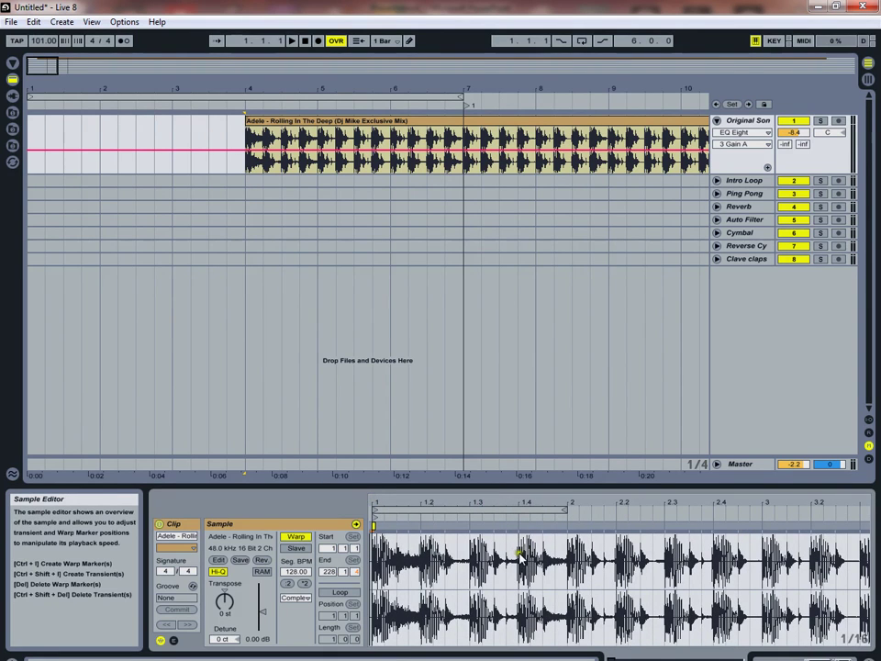
Align the first warp marker at 1 with the exact start of the Adele sample's first transient
{"action": "left_click_drag", "start_coordinate": [365, 504], "coordinate": [391, 515]}
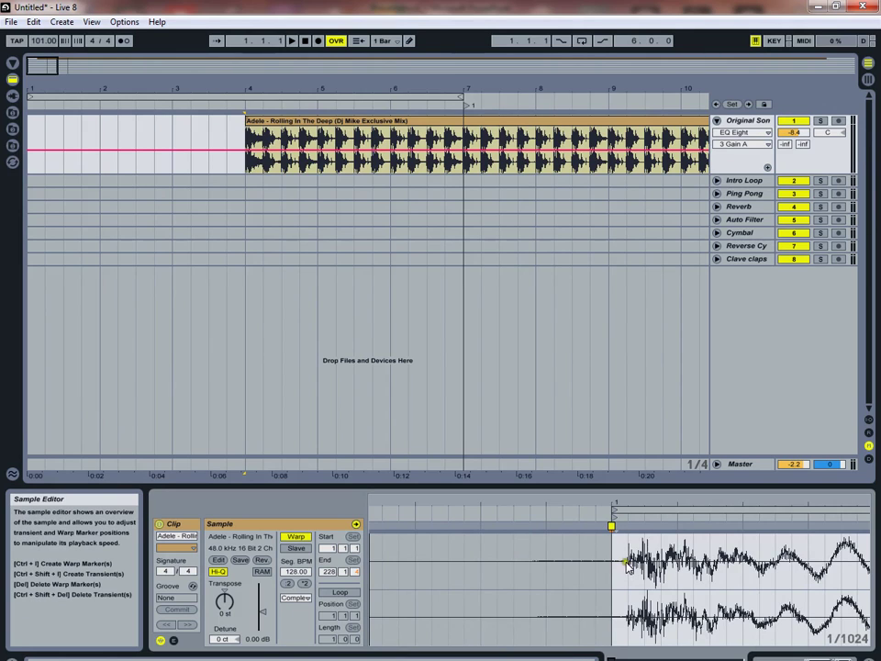
{"action": "left_click_drag", "start_coordinate": [629, 501], "coordinate": [630, 502]}
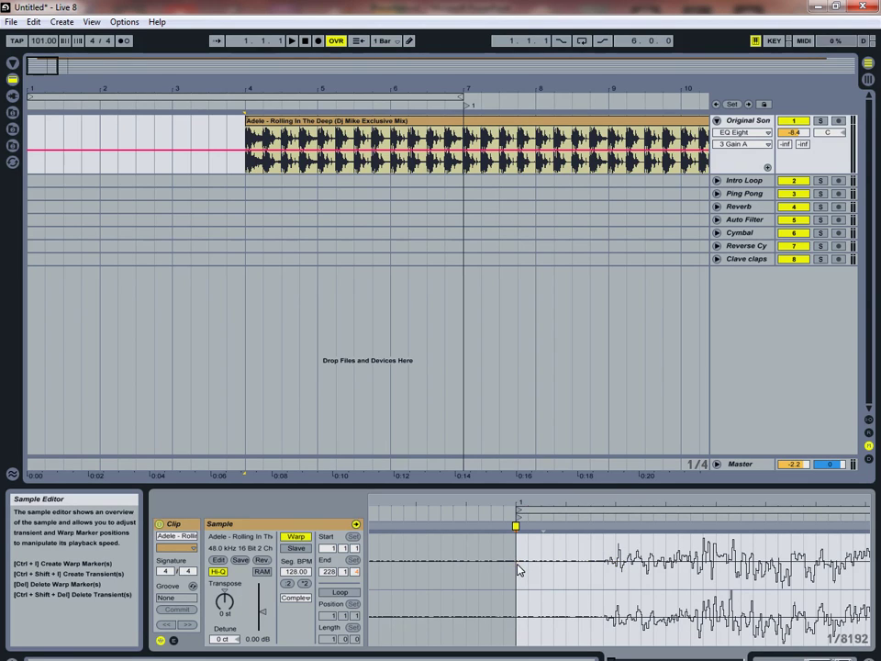
{"action": "mouse_move", "coordinate": [517, 527]}
{"action": "left_mouse_down"}
{"action": "mouse_move", "coordinate": [516, 537]}
{"action": "mouse_move", "coordinate": [466, 532]}
{"action": "mouse_move", "coordinate": [496, 515]}
{"action": "mouse_move", "coordinate": [549, 515]}
{"action": "mouse_move", "coordinate": [389, 524]}
{"action": "left_mouse_up"}
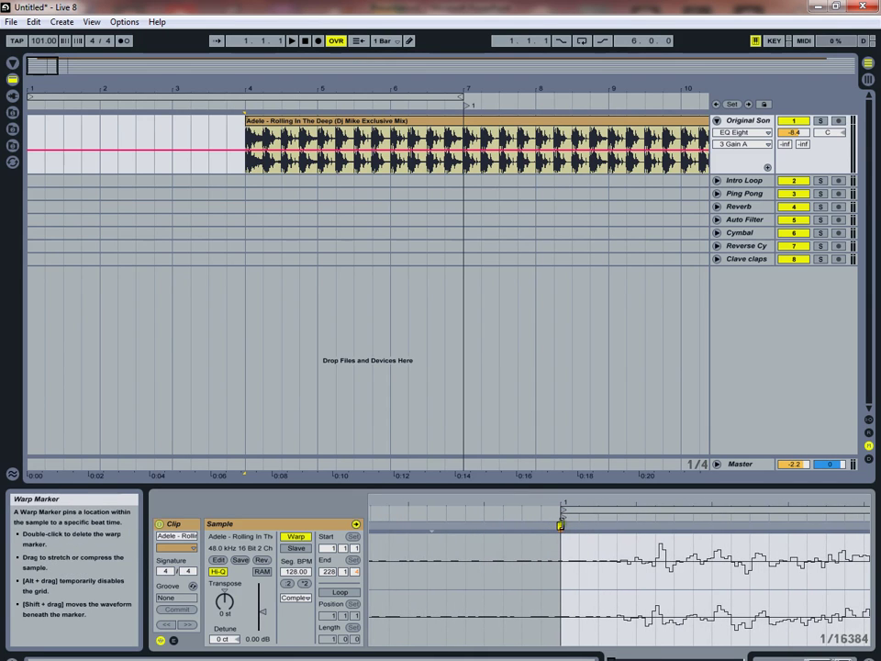
{"action": "left_click_drag", "start_coordinate": [555, 534], "coordinate": [522, 535]}
{"action": "left_click_drag", "start_coordinate": [459, 525], "coordinate": [449, 527]}
{"action": "left_click_drag", "start_coordinate": [495, 498], "coordinate": [503, 500]}
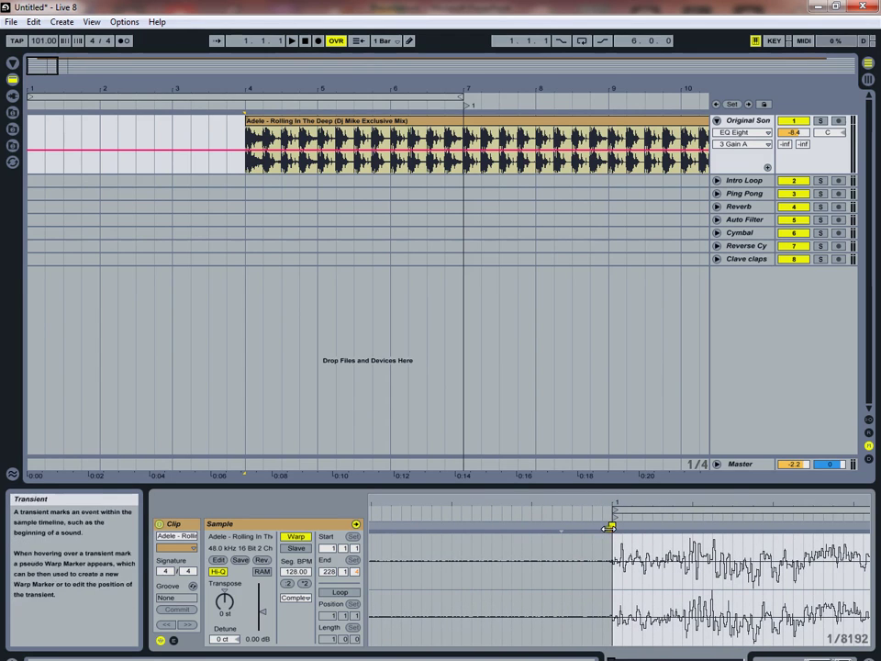
{"action": "left_click_drag", "start_coordinate": [610, 528], "coordinate": [610, 528]}
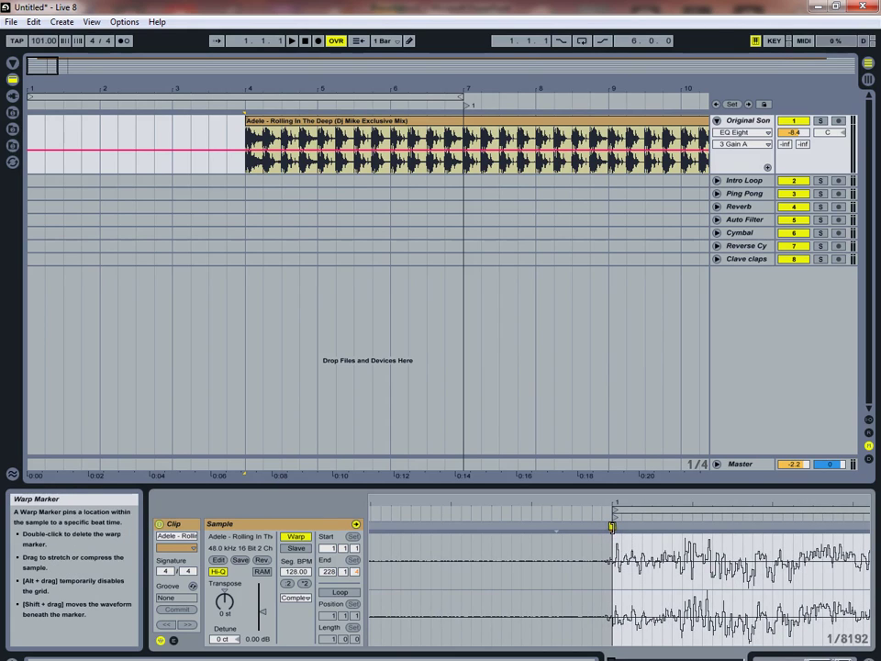
Set 1.1.1 at the warp marker on the Adele sample's first transient
{"action": "right_click", "coordinate": [612, 527]}
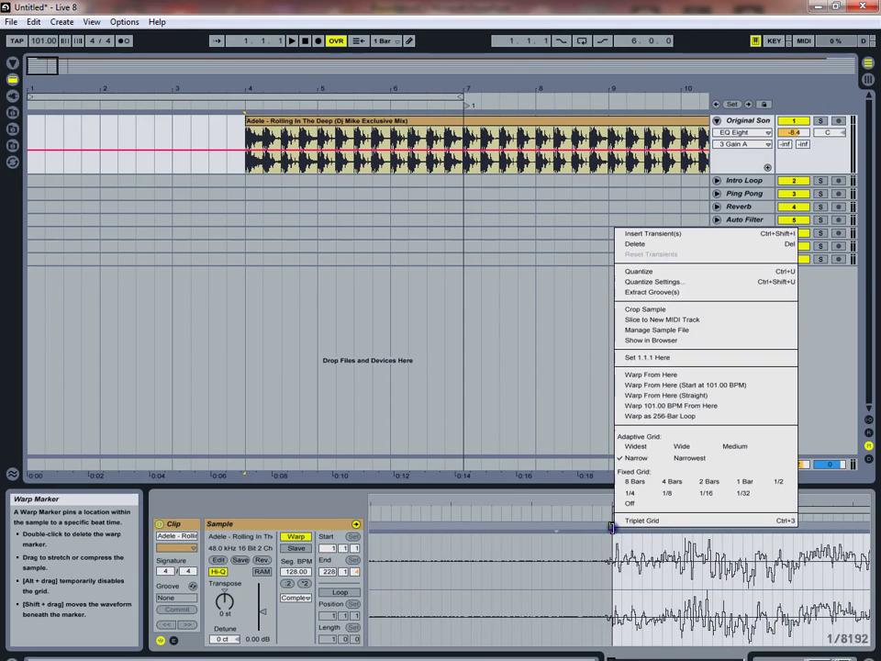
{"action": "left_click", "coordinate": [642, 367]}
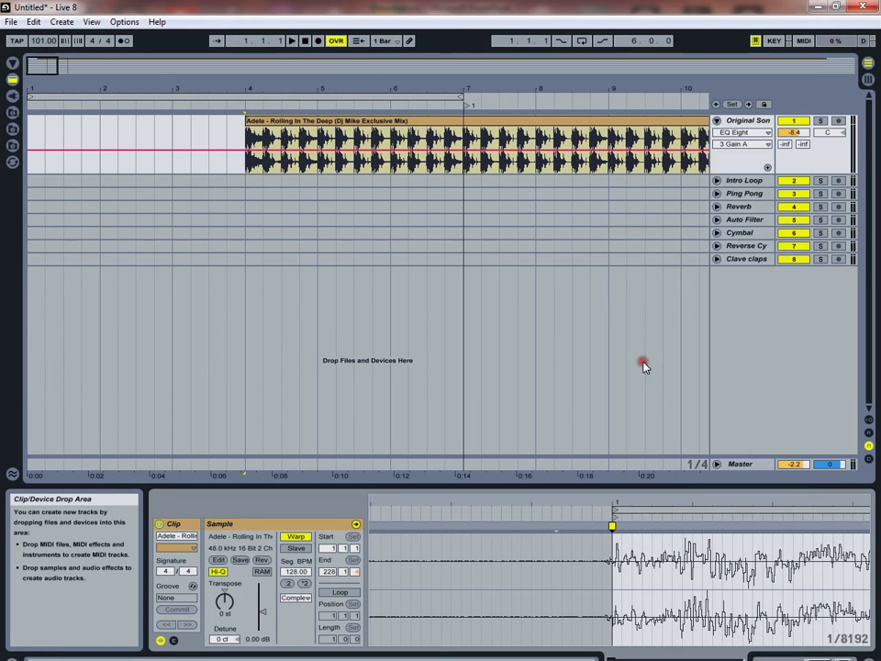
{"action": "right_click", "coordinate": [613, 527]}
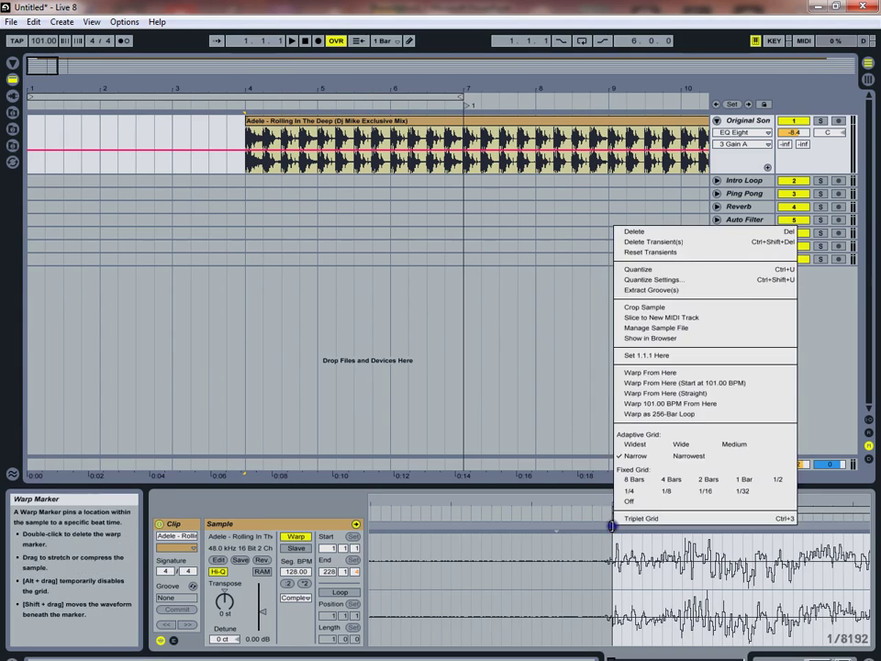
{"action": "left_click", "coordinate": [646, 358]}
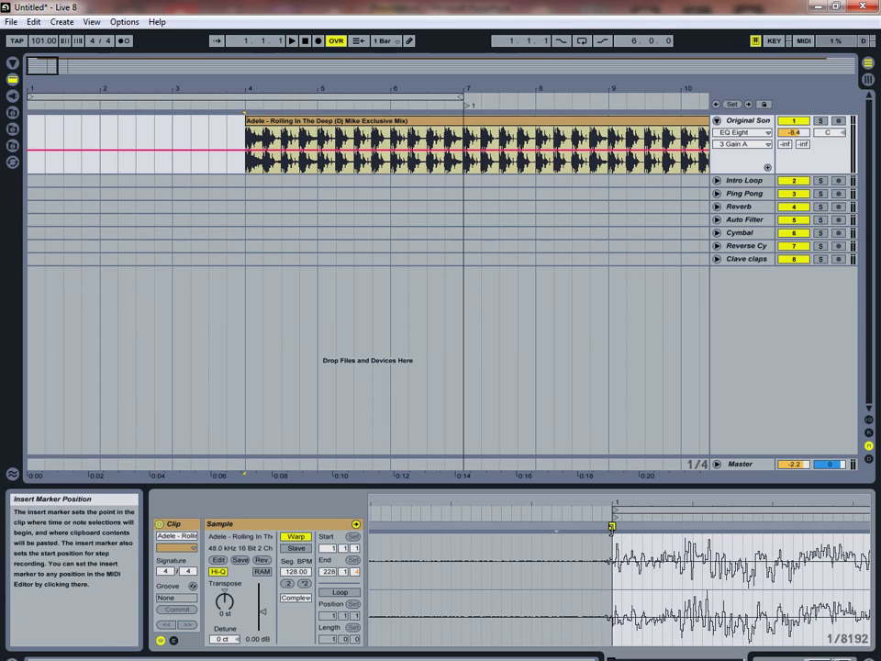
{"action": "left_click_drag", "start_coordinate": [630, 508], "coordinate": [629, 504]}
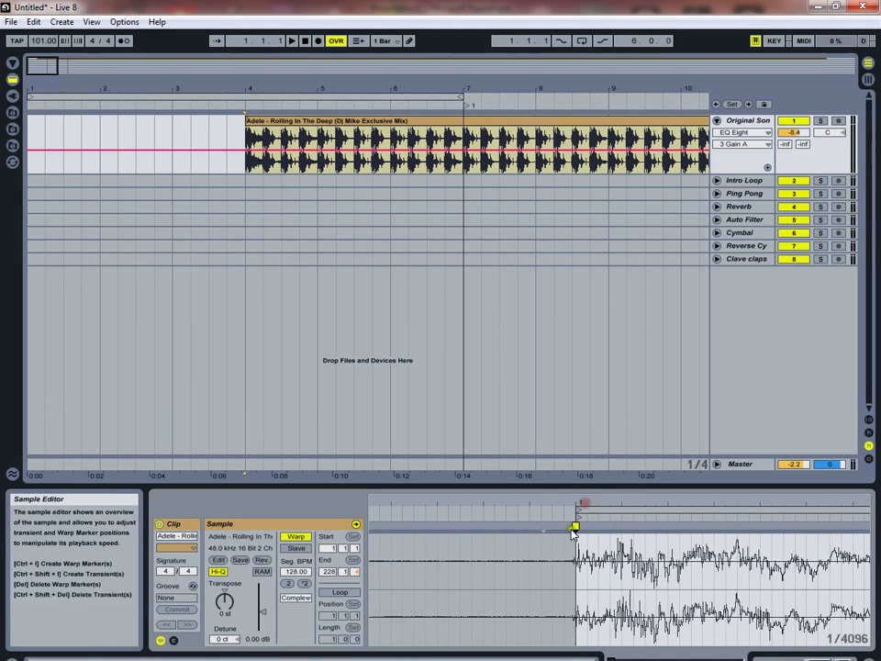
{"action": "right_click", "coordinate": [575, 525]}
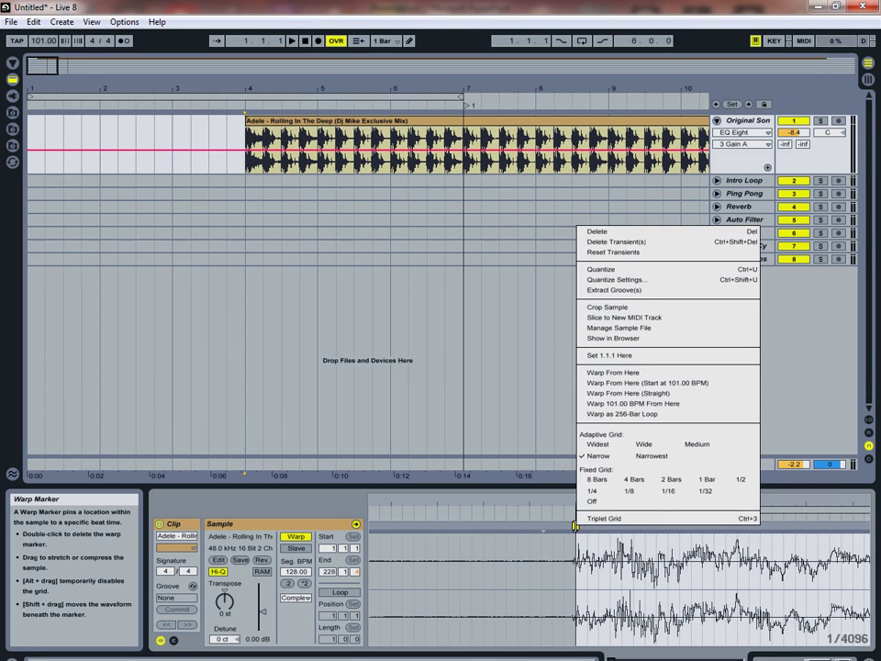
{"action": "left_click", "coordinate": [602, 357]}
Warp the Adele sample with Warp From Here (Straight), starting at the warp marker on its first transient
{"action": "right_click", "coordinate": [576, 524]}
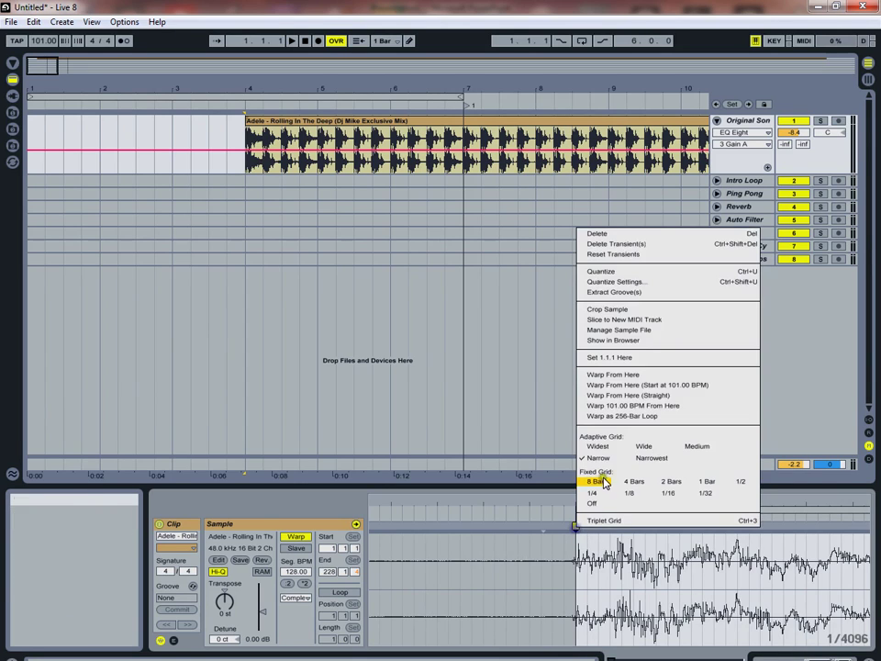
{"action": "left_click", "coordinate": [609, 396]}
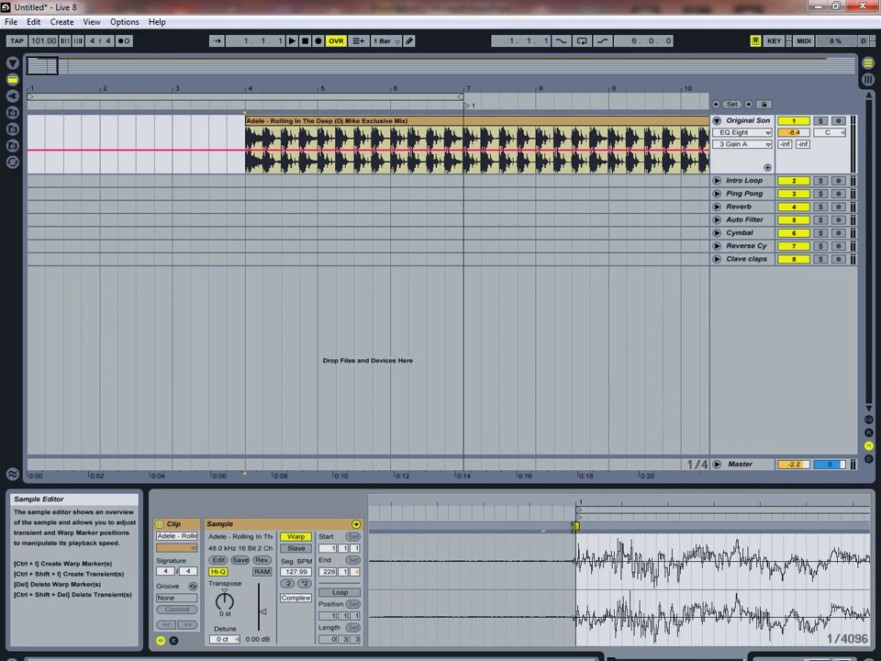
{"action": "right_click", "coordinate": [571, 525]}
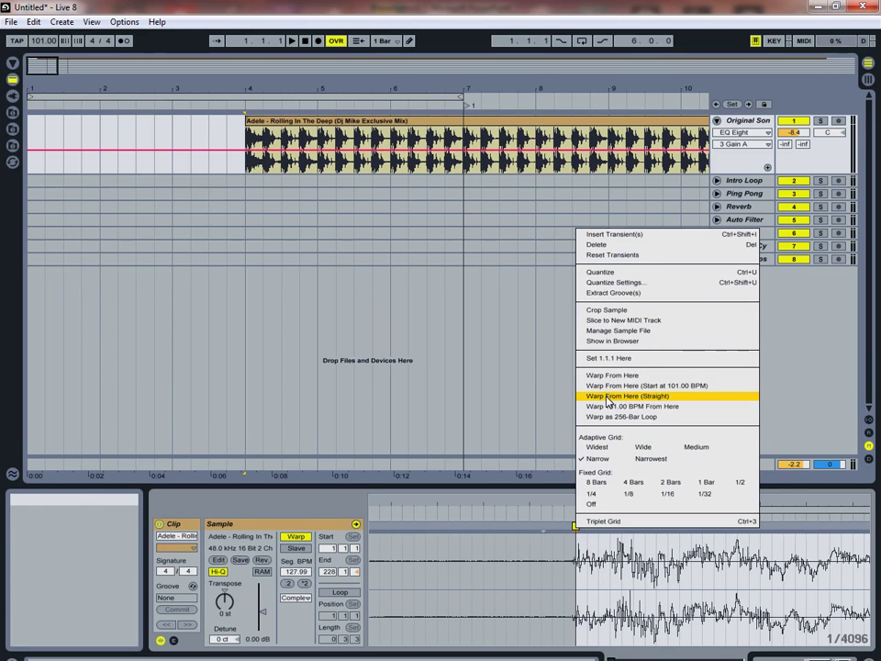
{"action": "left_click", "coordinate": [608, 396]}
Check the Adele sample's beats at bars 2 and 17, then add a warp marker near bar 17 and align it with that bar line
{"action": "left_click_drag", "start_coordinate": [607, 513], "coordinate": [547, 498]}
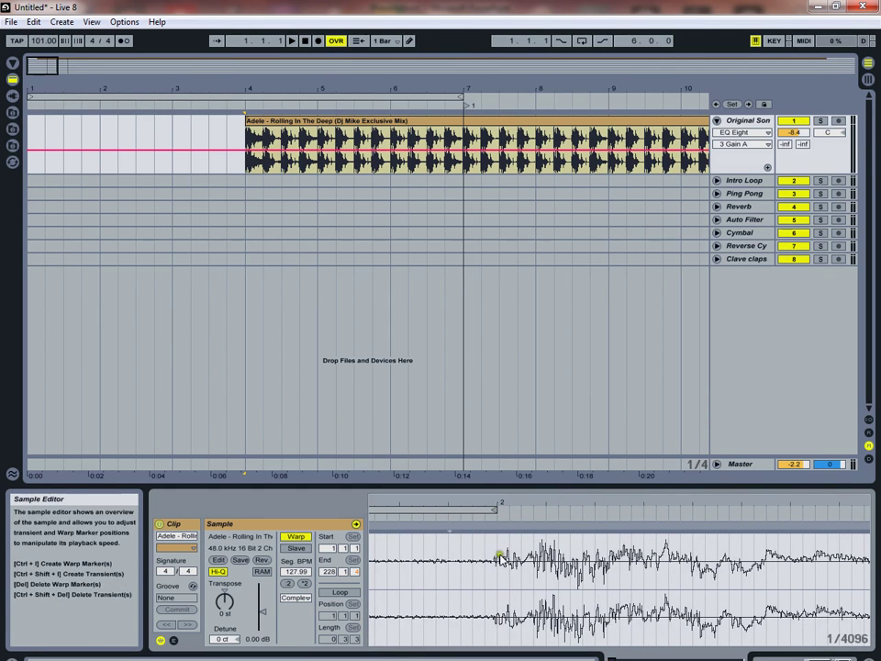
{"action": "left_click_drag", "start_coordinate": [510, 505], "coordinate": [380, 505]}
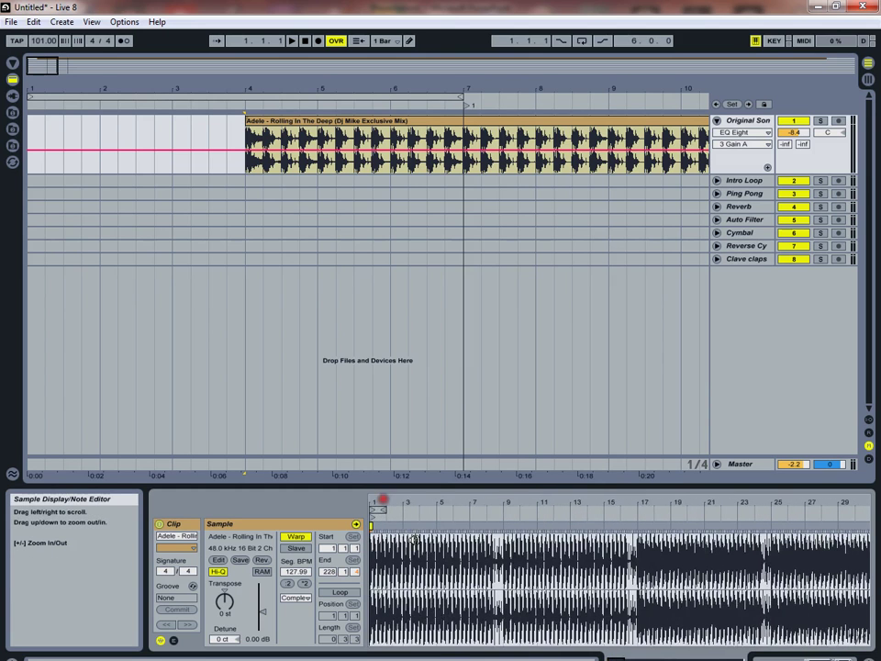
{"action": "left_click_drag", "start_coordinate": [641, 506], "coordinate": [441, 505]}
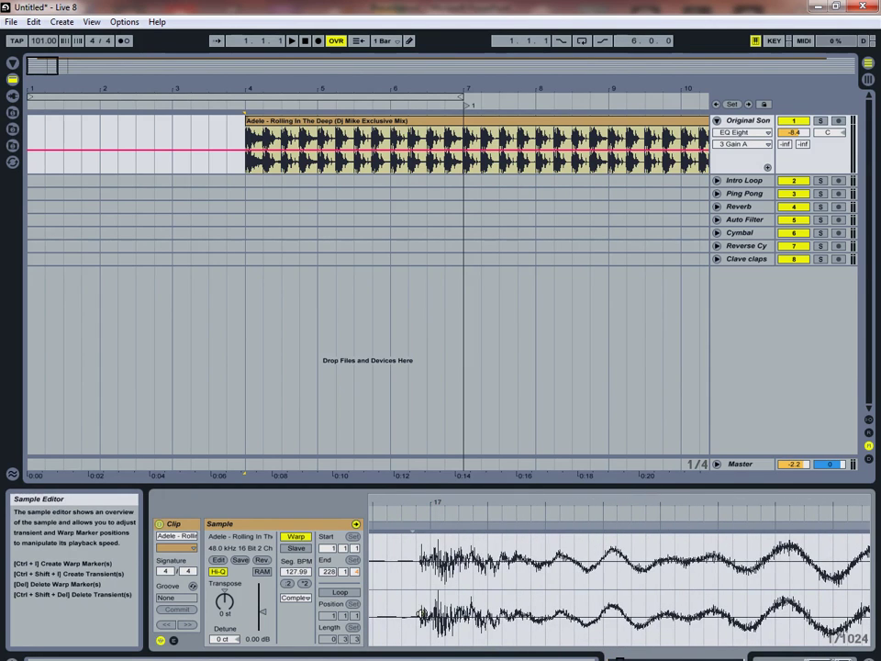
{"action": "double_click", "coordinate": [431, 542]}
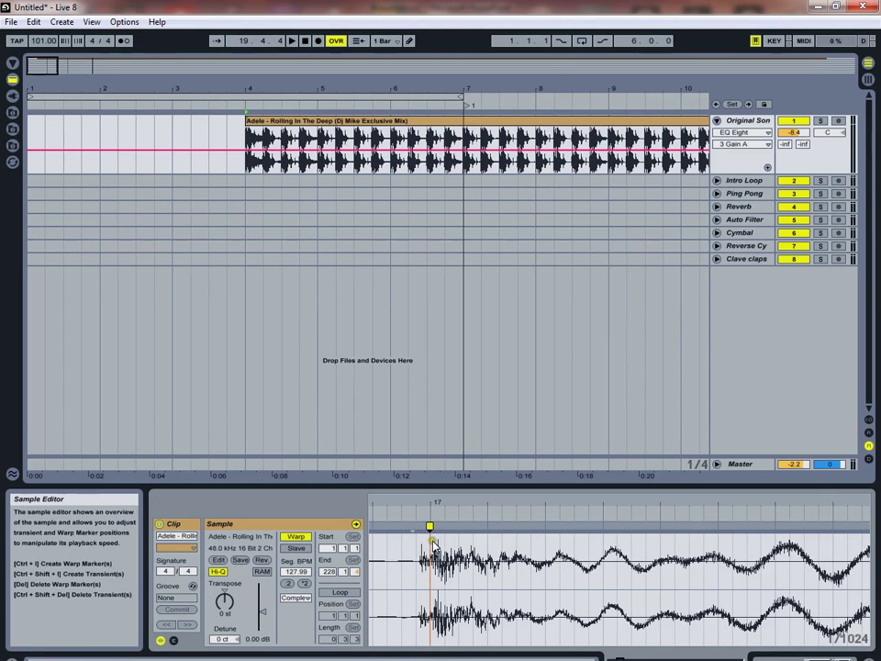
{"action": "mouse_move", "coordinate": [429, 528]}
{"action": "left_mouse_down"}
{"action": "mouse_move", "coordinate": [449, 542]}
{"action": "mouse_move", "coordinate": [436, 500]}
{"action": "mouse_move", "coordinate": [582, 505]}
{"action": "left_mouse_up"}
{"action": "left_click_drag", "start_coordinate": [396, 502], "coordinate": [418, 498]}
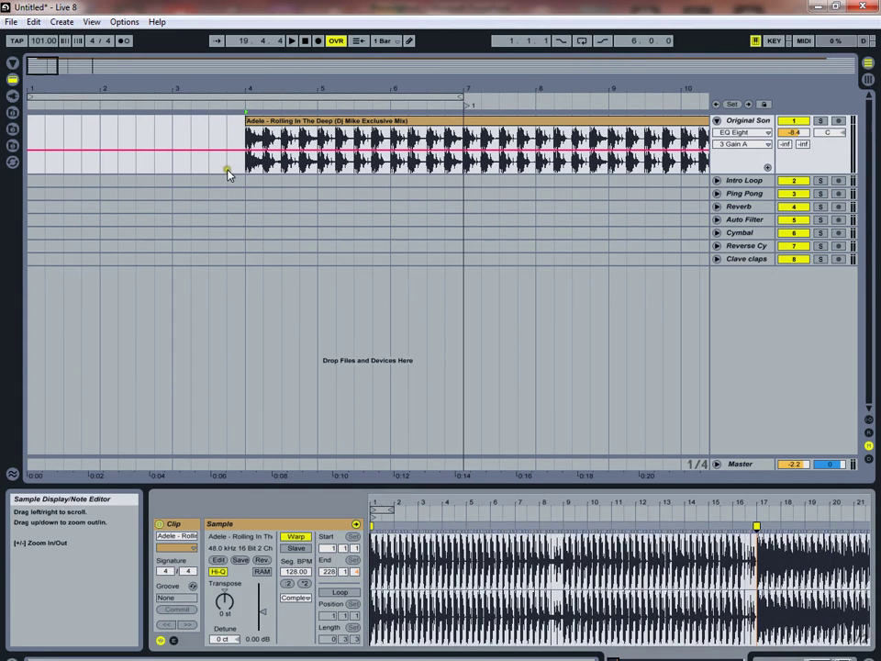
Turn on the metronome and play the Adele track against it from bar 4
{"action": "left_click", "coordinate": [124, 42]}
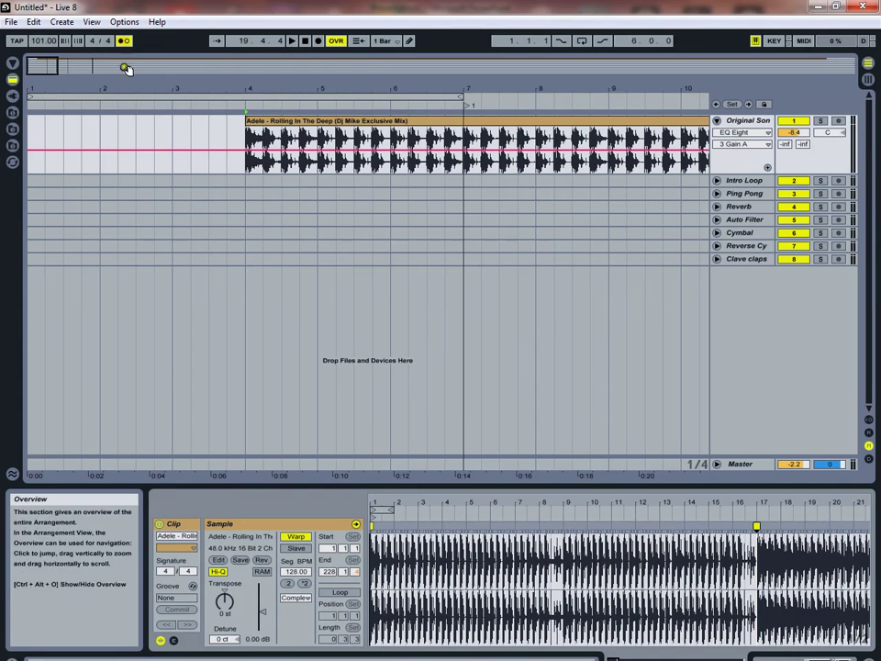
{"action": "left_click", "coordinate": [243, 142]}
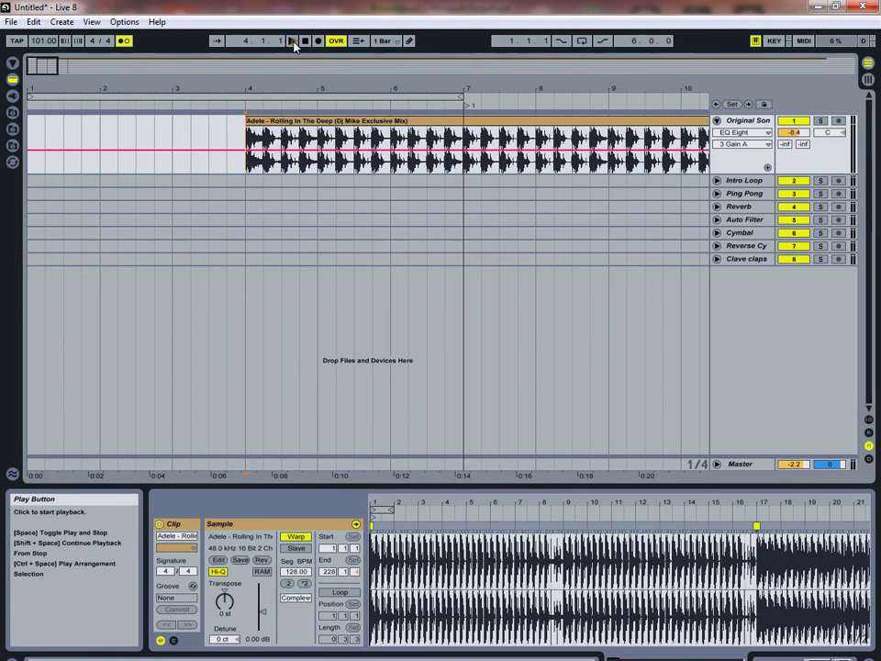
{"action": "left_click", "coordinate": [293, 42]}
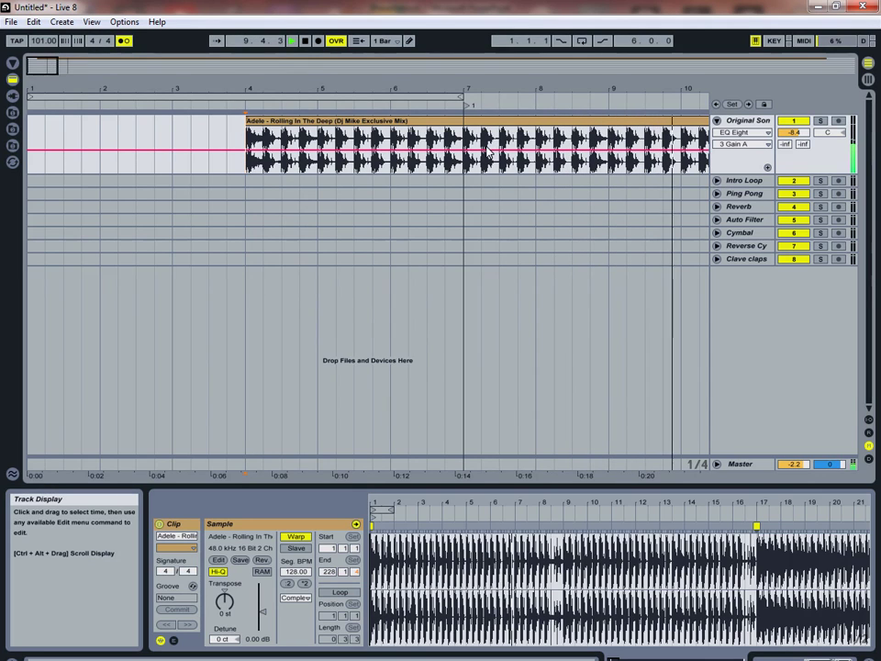
{"action": "left_click_drag", "start_coordinate": [499, 83], "coordinate": [141, 83]}
{"action": "left_click", "coordinate": [302, 43]}
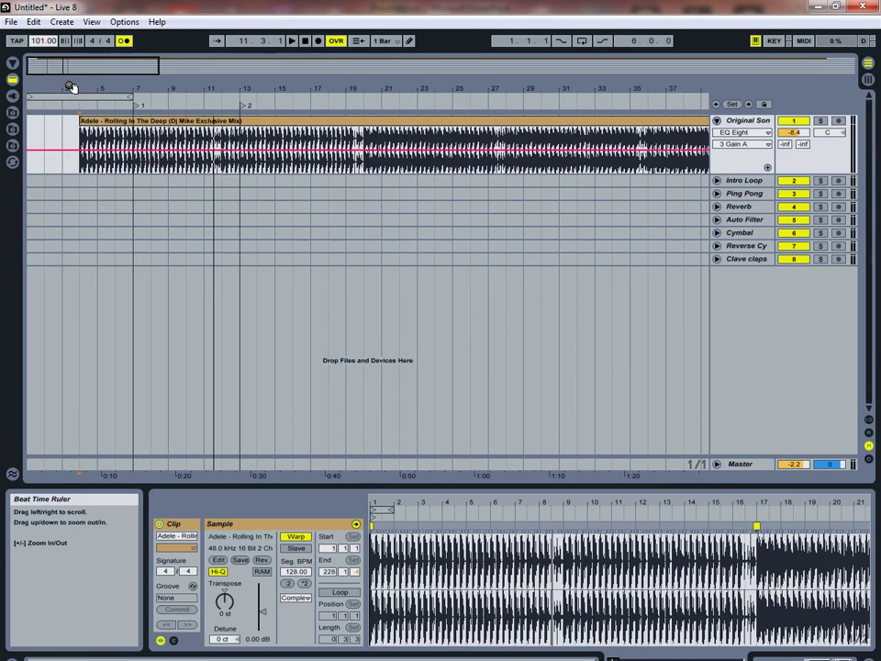
Set the project tempo to 128 BPM, play the Adele track from bar 4 and around bar 17, and inspect its full waveform
{"action": "left_click", "coordinate": [85, 132]}
{"action": "left_click", "coordinate": [289, 42]}
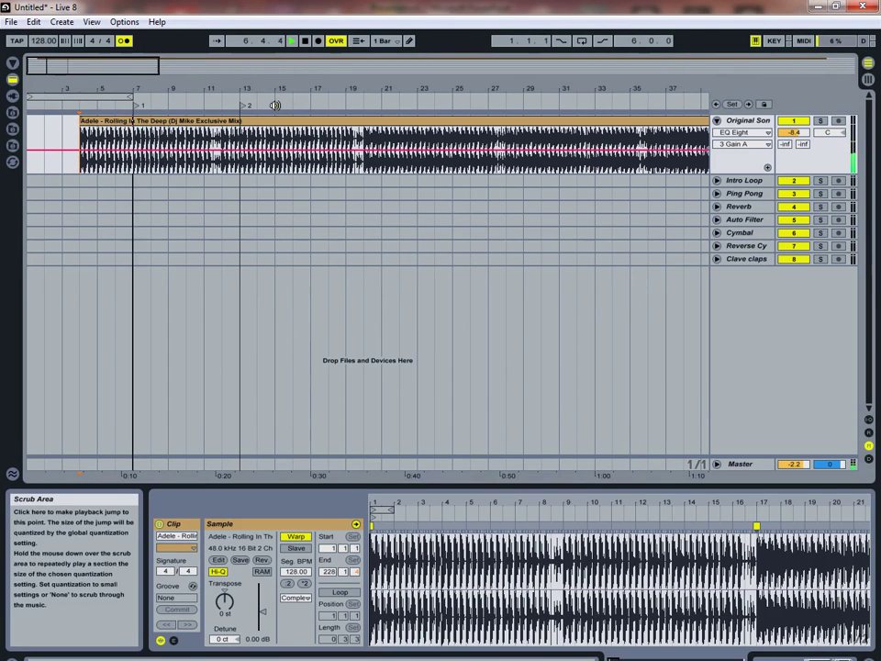
{"action": "left_click", "coordinate": [312, 99]}
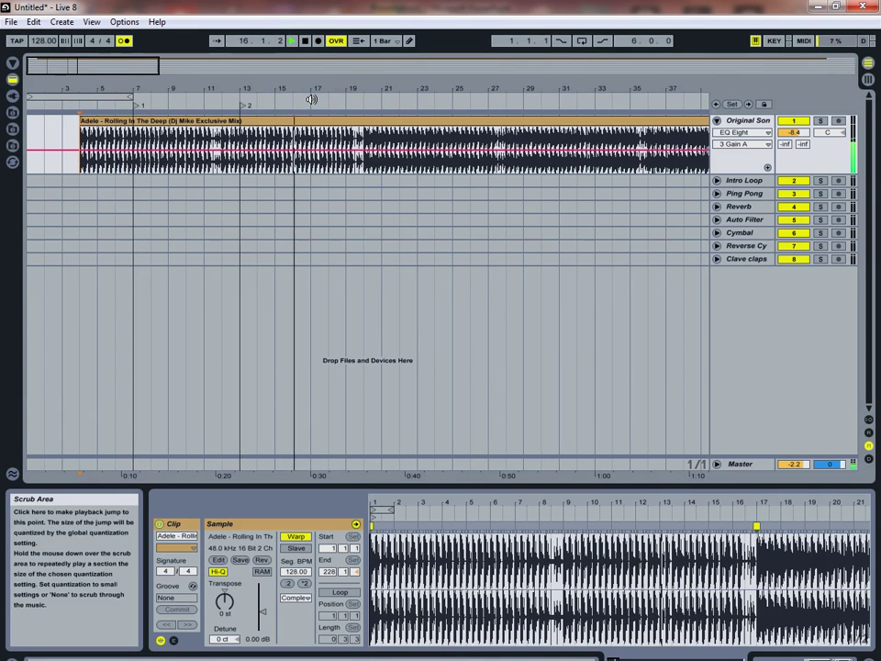
{"action": "left_click", "coordinate": [307, 42]}
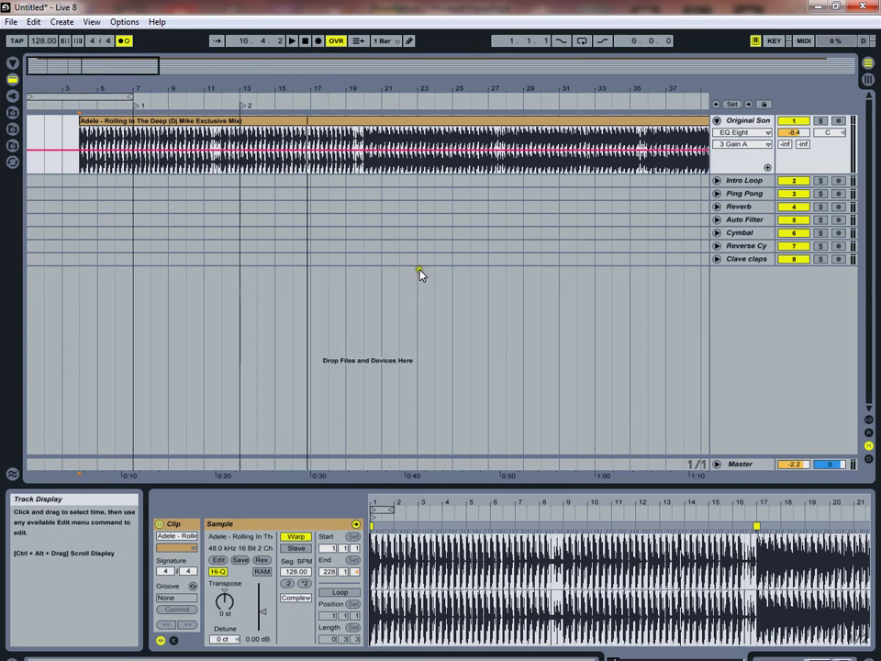
{"action": "left_click_drag", "start_coordinate": [675, 501], "coordinate": [466, 504]}
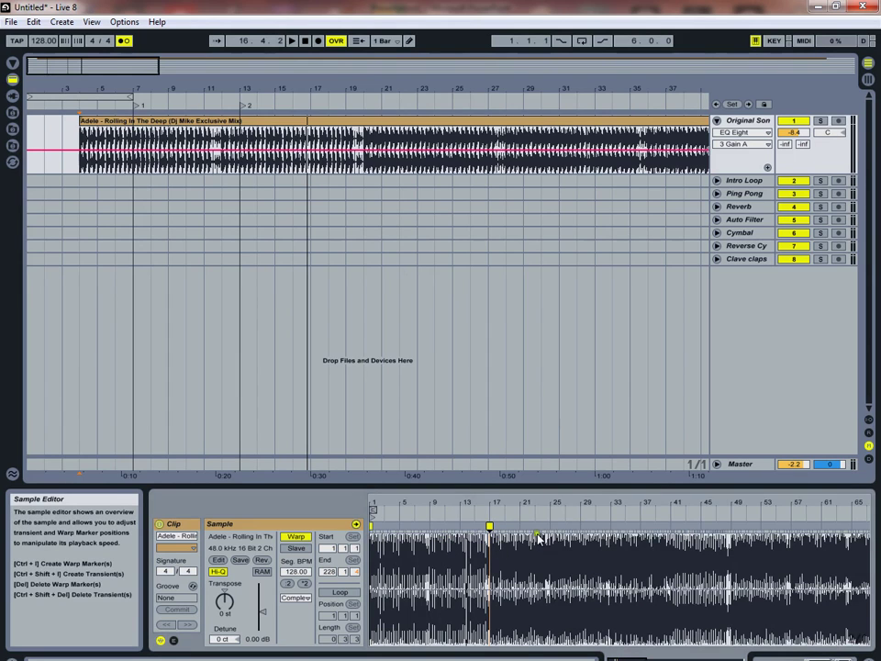
{"action": "left_click_drag", "start_coordinate": [679, 500], "coordinate": [463, 503]}
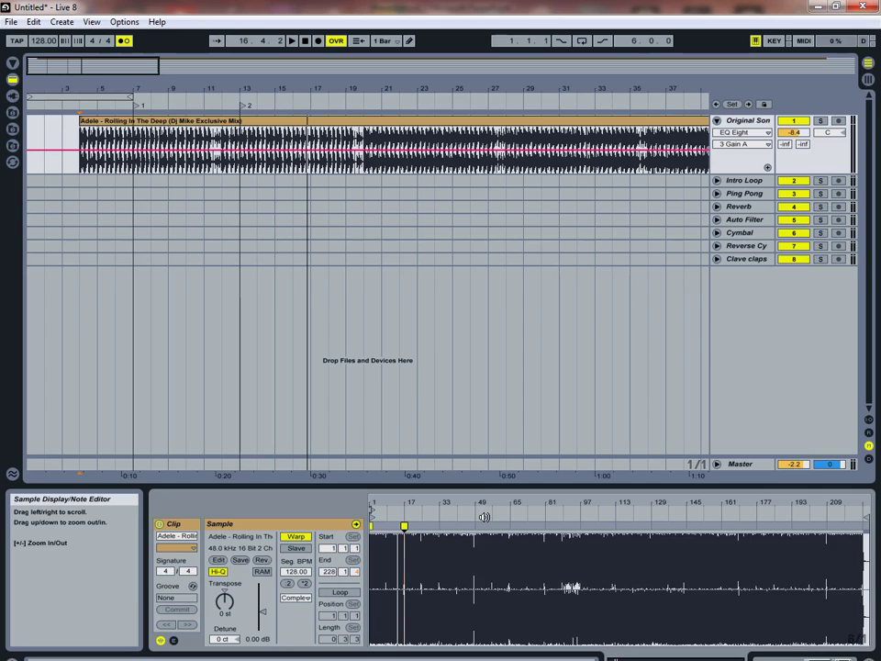
Show the file browser with the local drives and collapse the Users folder to reach the Ableton Loops grooves
{"action": "left_click", "coordinate": [20, 135]}
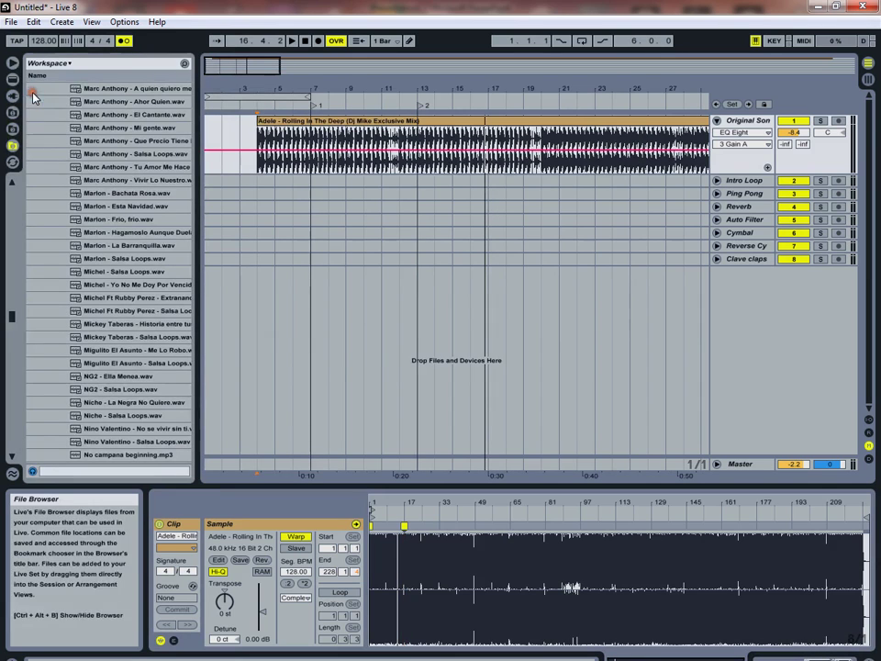
{"action": "left_click", "coordinate": [13, 81]}
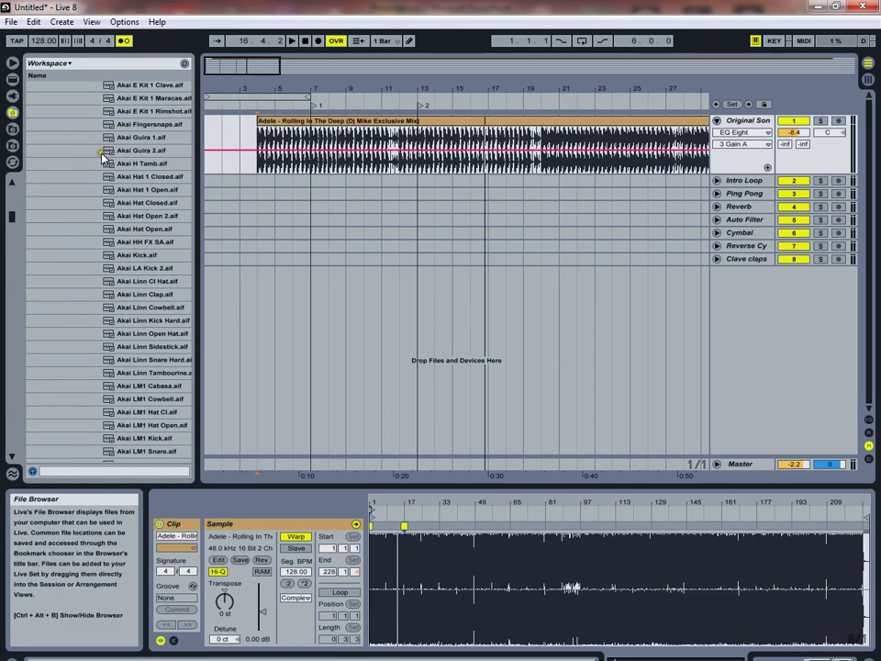
{"action": "scroll", "coordinate": [55, 211], "scroll_direction": "up", "scroll_amount": 1}
{"action": "left_click", "coordinate": [12, 158]}
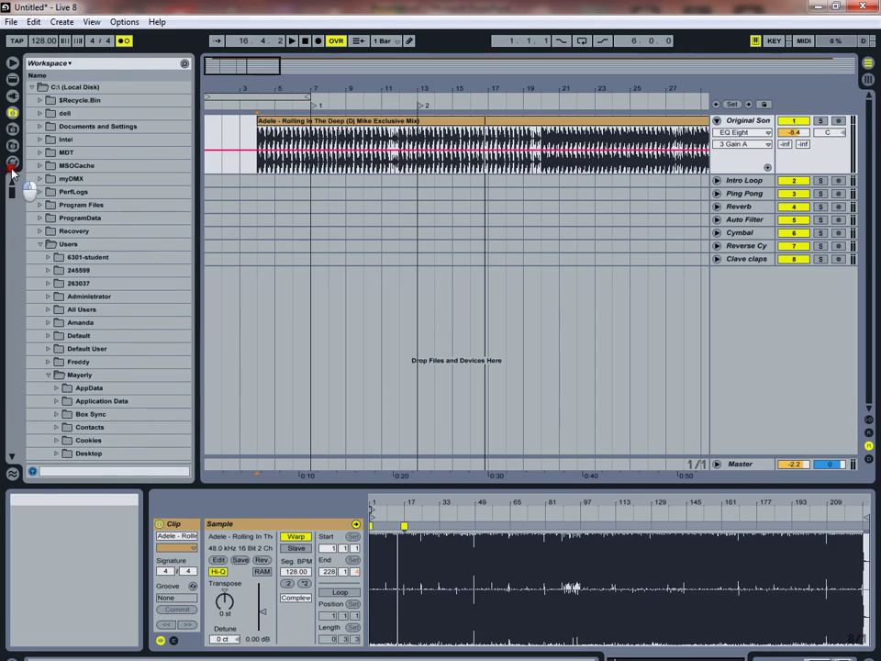
{"action": "left_click", "coordinate": [41, 245]}
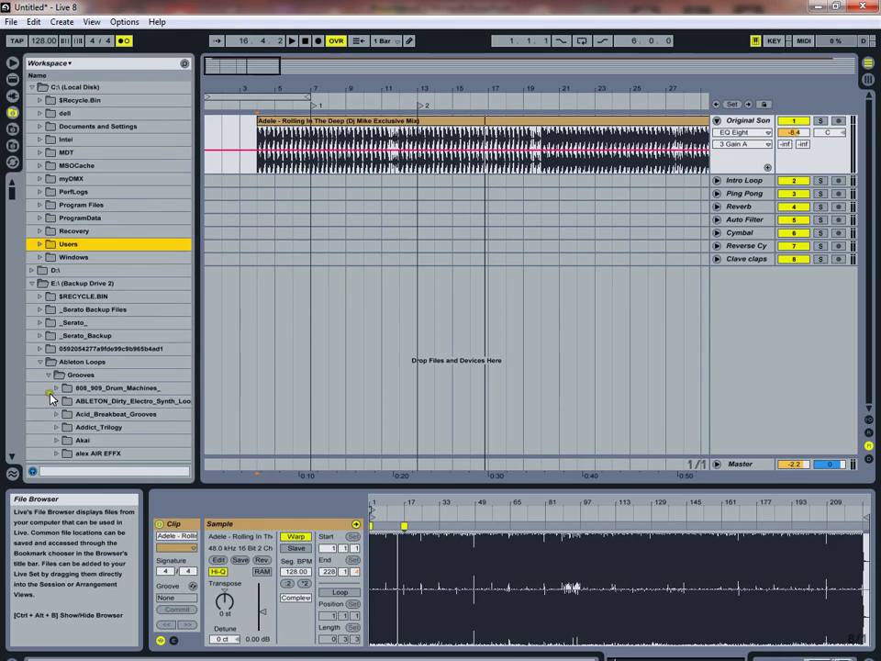
Expand the 808_909_Drum_Machines_ folder and preview Cabasa_808_PL.wav
{"action": "left_click", "coordinate": [98, 388]}
{"action": "left_click", "coordinate": [56, 387]}
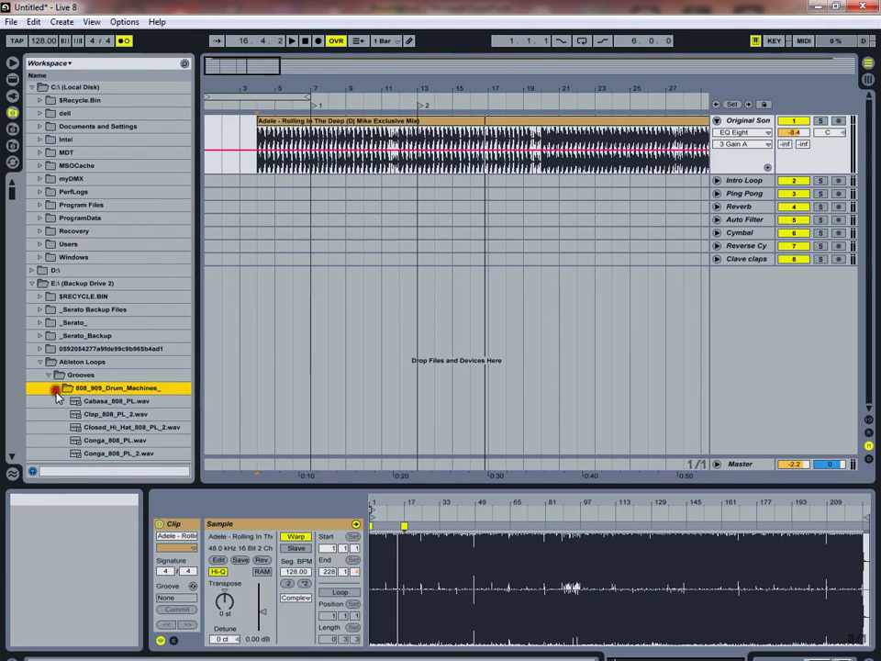
{"action": "left_click", "coordinate": [105, 402]}
{"action": "scroll", "coordinate": [96, 416], "scroll_direction": "down", "scroll_amount": 8}
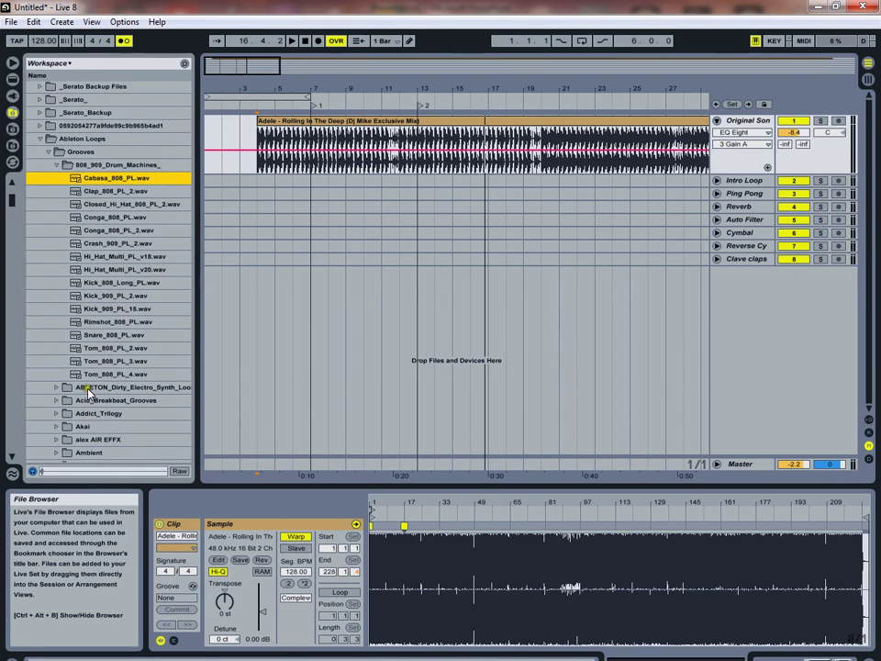
Expand Acid_Breakbeat_Grooves and its RoadTrip One-Shots subfolder, and preview the RoadTrip Arp and SynthSweep samples
{"action": "left_click", "coordinate": [86, 404]}
{"action": "left_click", "coordinate": [57, 401]}
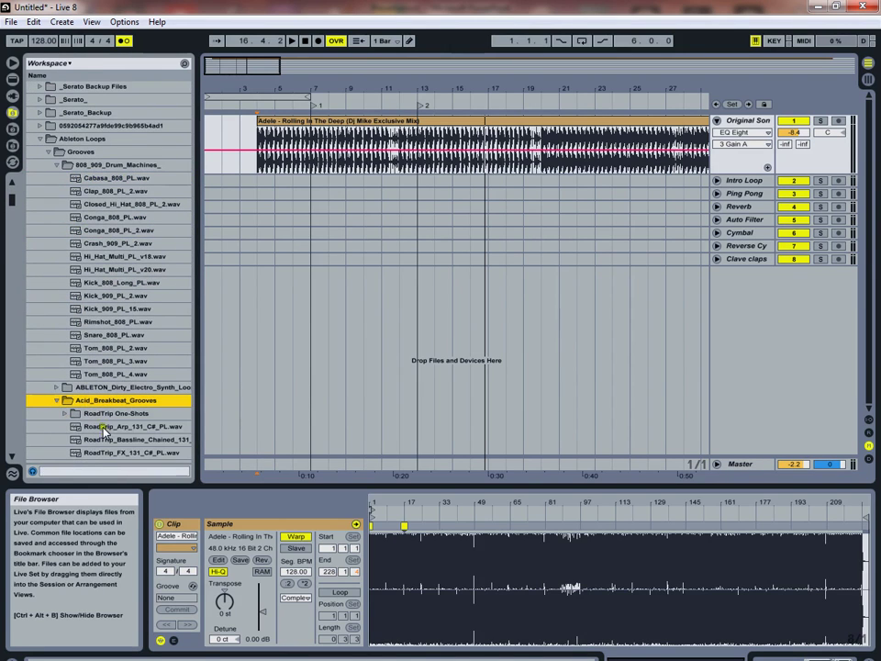
{"action": "left_click", "coordinate": [107, 427]}
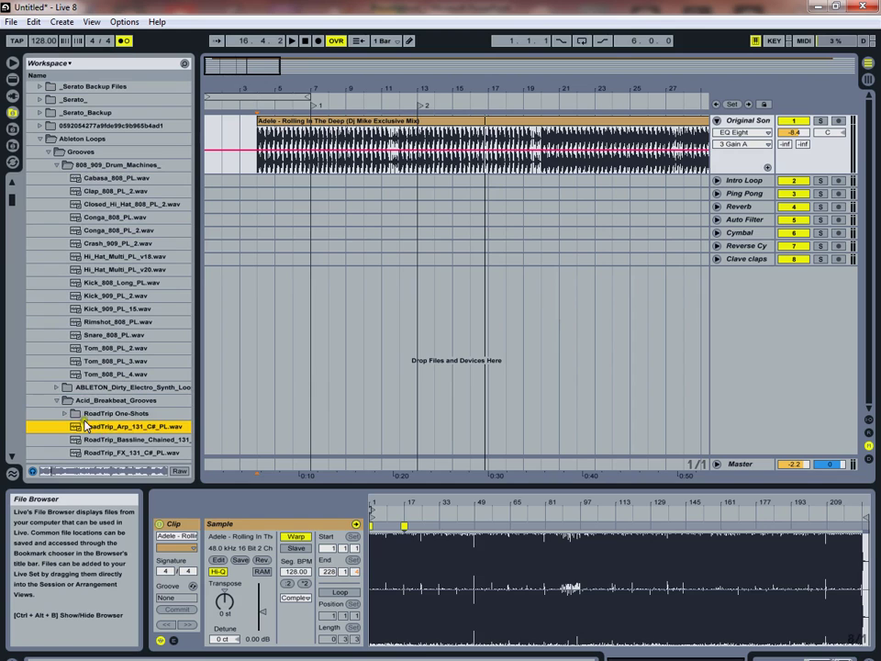
{"action": "double_click", "coordinate": [99, 415]}
{"action": "scroll", "coordinate": [101, 441], "scroll_direction": "down", "scroll_amount": 5}
{"action": "scroll", "coordinate": [102, 441], "scroll_direction": "down", "scroll_amount": 3}
{"action": "left_click", "coordinate": [112, 412]}
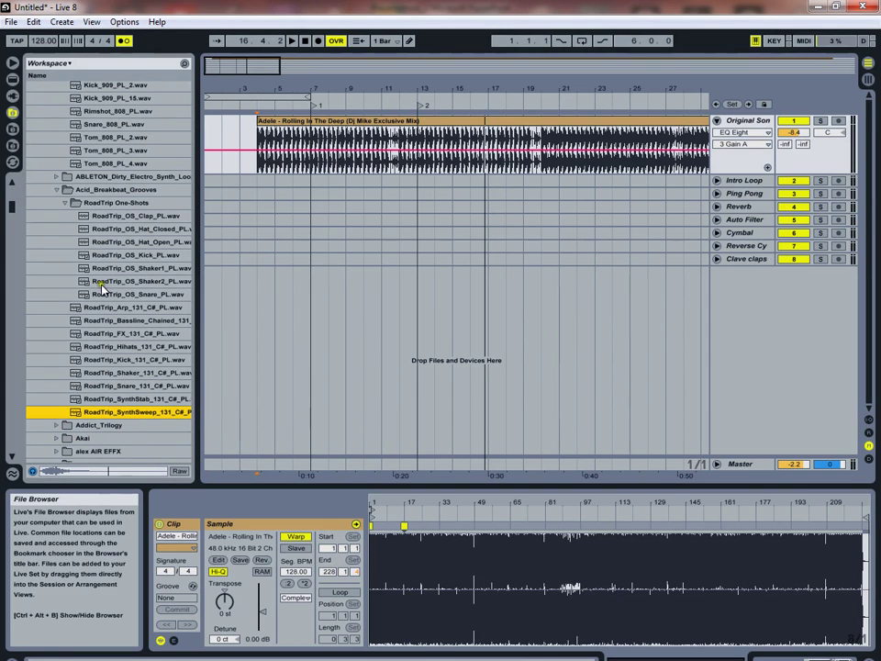
Collapse Acid_Breakbeat_Grooves and look through the ABLETON_Dirty_Electro_Synth_Loops folder, including its demo file
{"action": "left_click", "coordinate": [56, 189]}
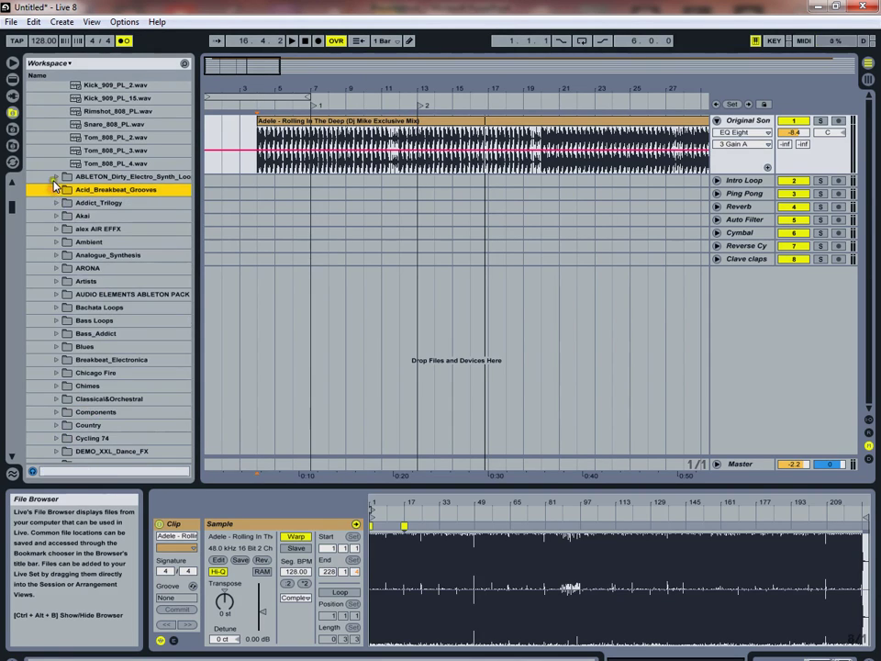
{"action": "left_click", "coordinate": [56, 177]}
{"action": "left_click", "coordinate": [120, 190]}
{"action": "left_click", "coordinate": [106, 203]}
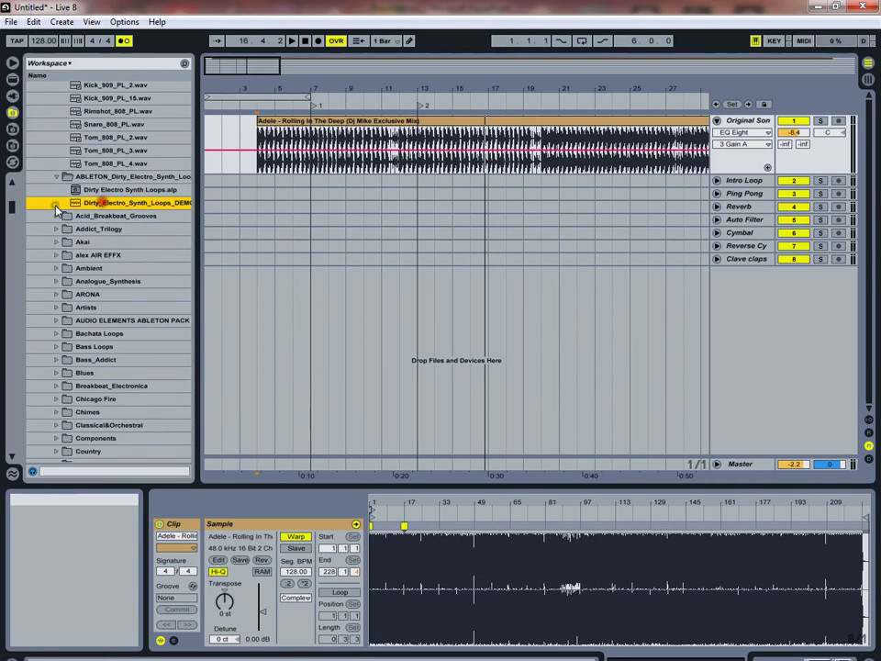
{"action": "left_click", "coordinate": [56, 176]}
{"action": "scroll", "coordinate": [110, 386], "scroll_direction": "down", "scroll_amount": 1}
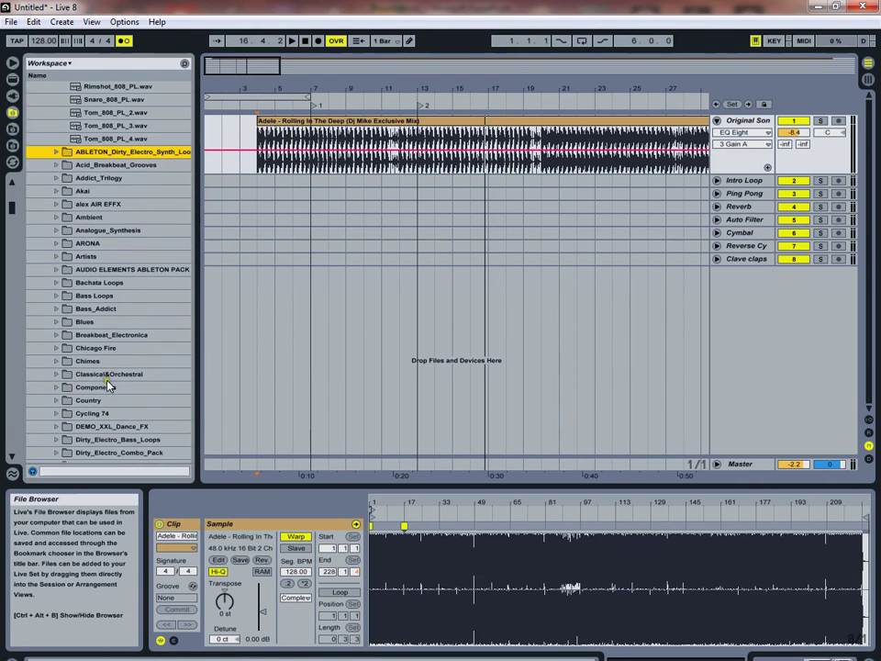
Preview DK_Break_128_PL.wav from the Breakbeat_Electronica folder and place it on the Intro Loop track at bar 5
{"action": "left_click", "coordinate": [91, 325]}
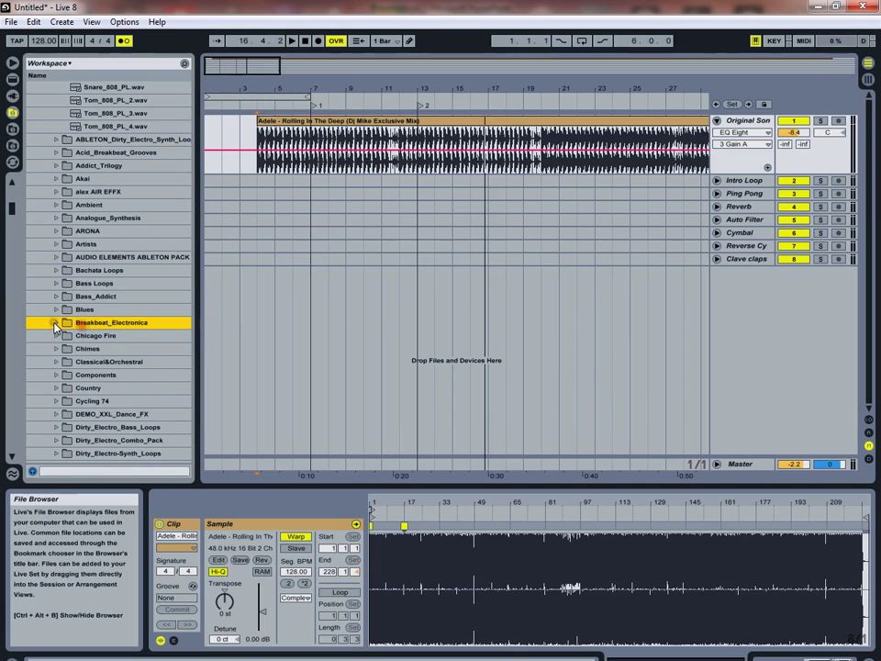
{"action": "left_click", "coordinate": [56, 323]}
{"action": "left_click", "coordinate": [95, 336]}
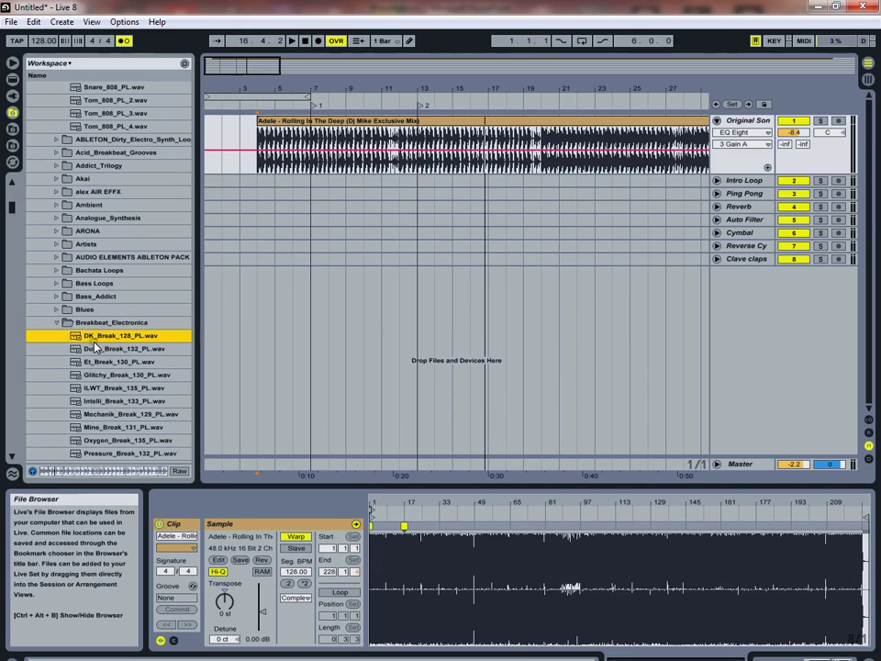
{"action": "left_click", "coordinate": [90, 334]}
{"action": "left_click_drag", "start_coordinate": [81, 338], "coordinate": [285, 185]}
Unfold the Intro Loop track and play its drum loop together with the Adele track
{"action": "left_click_drag", "start_coordinate": [291, 90], "coordinate": [288, 90]}
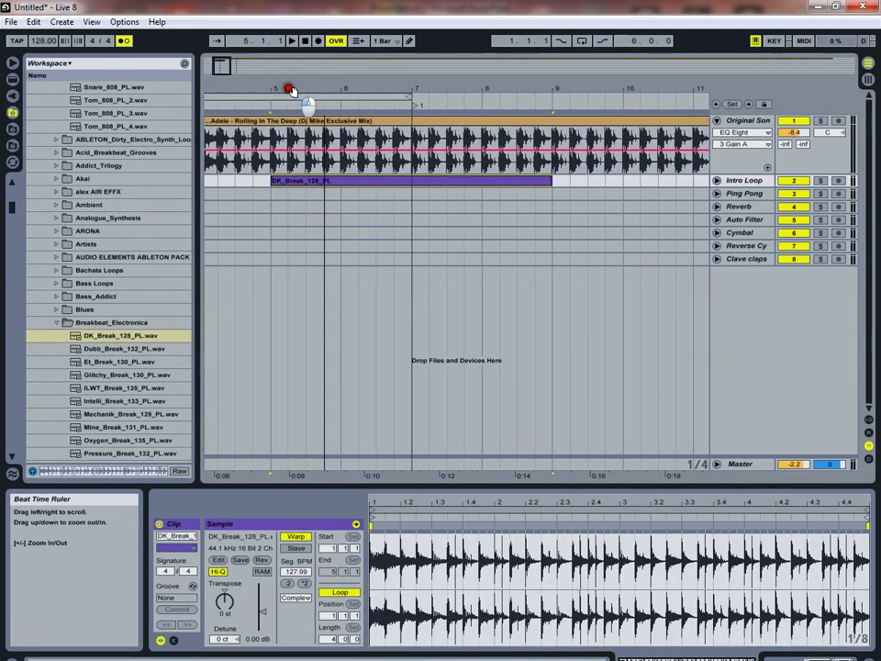
{"action": "left_click", "coordinate": [718, 181]}
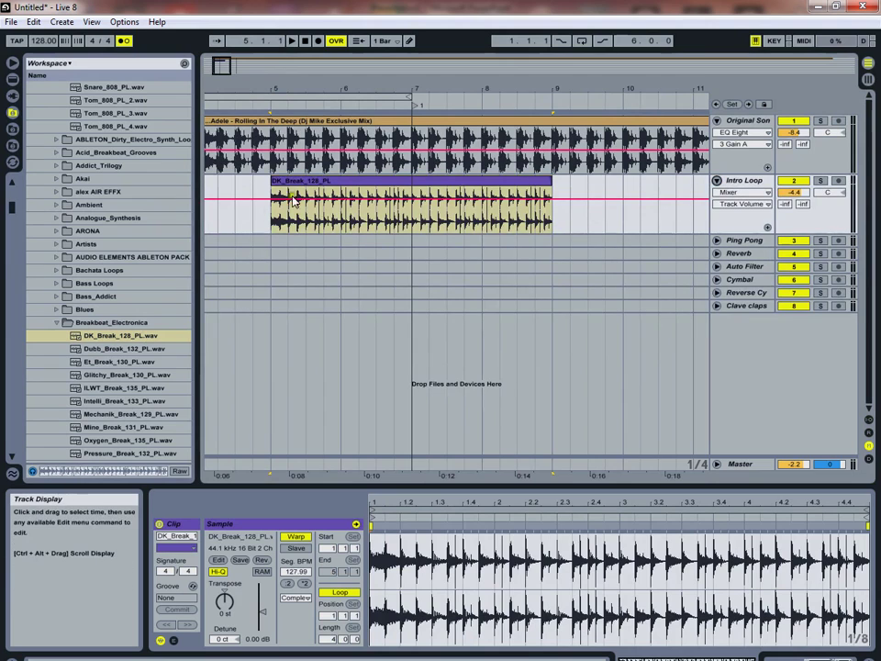
{"action": "left_click", "coordinate": [231, 103]}
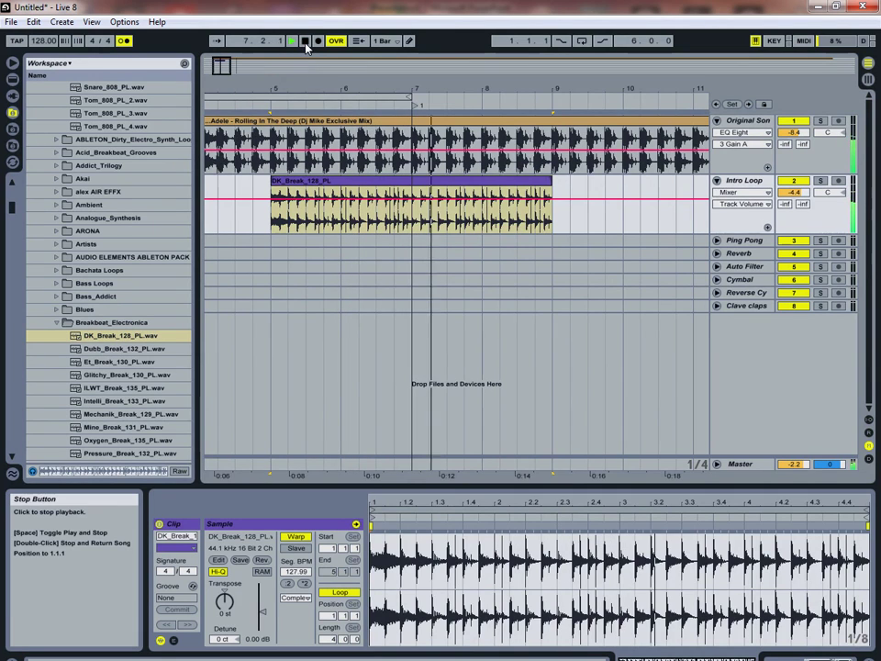
{"action": "left_click", "coordinate": [306, 43]}
Move the DK_Break_128_PL clip on the Intro Loop track to bar 15
{"action": "left_click_drag", "start_coordinate": [412, 83], "coordinate": [299, 82]}
{"action": "left_click_drag", "start_coordinate": [299, 183], "coordinate": [452, 193]}
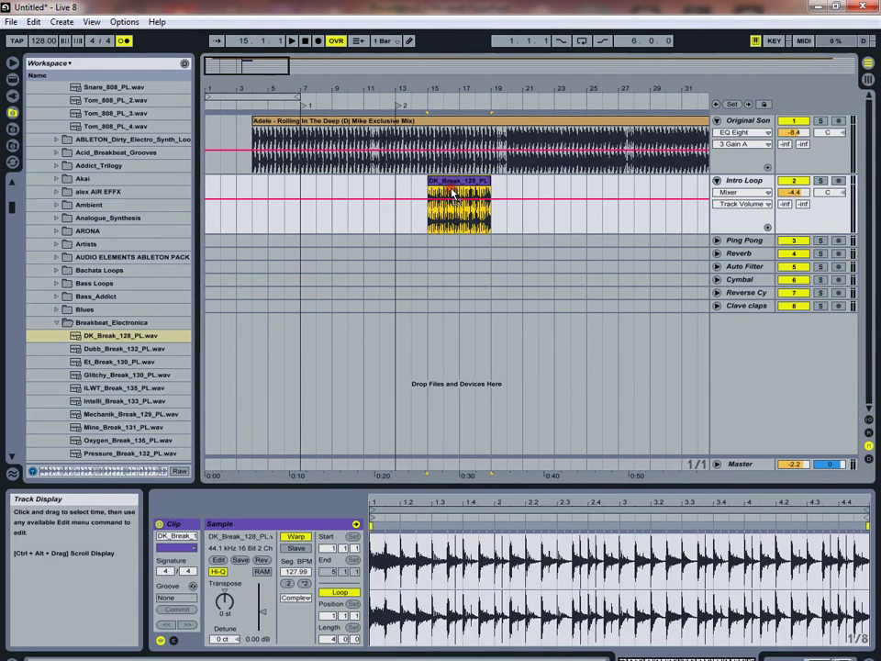
Play the arrangement from bar 15 and set the Intro Loop track's volume to 0.7 before stopping playback
{"action": "left_click", "coordinate": [292, 40]}
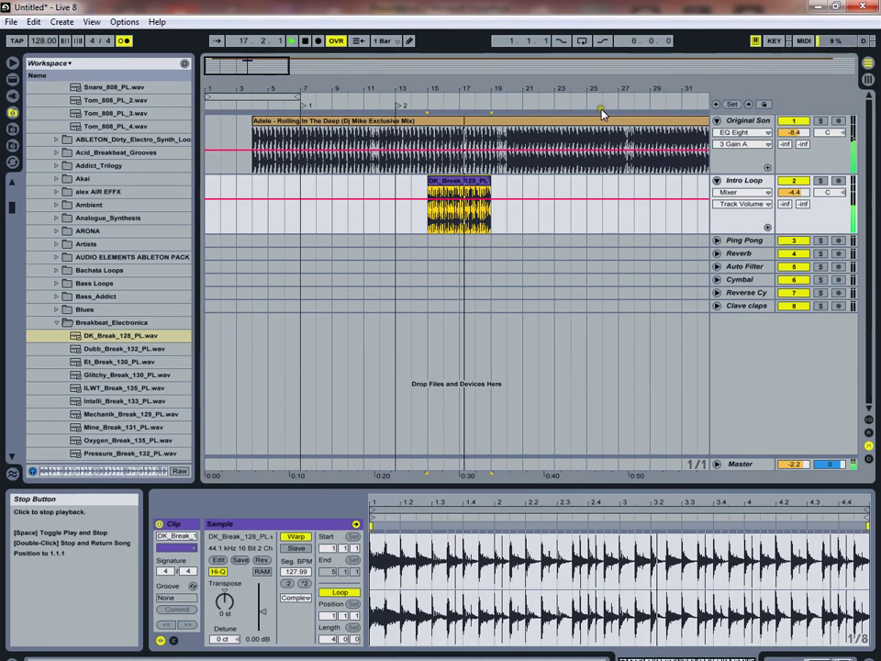
{"action": "left_click", "coordinate": [793, 192]}
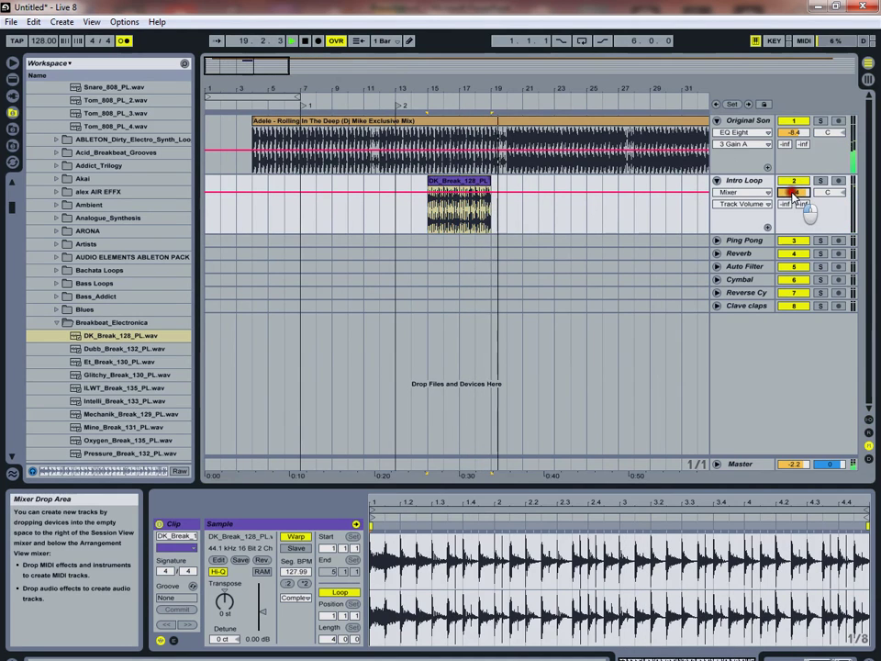
{"action": "left_click", "coordinate": [305, 41]}
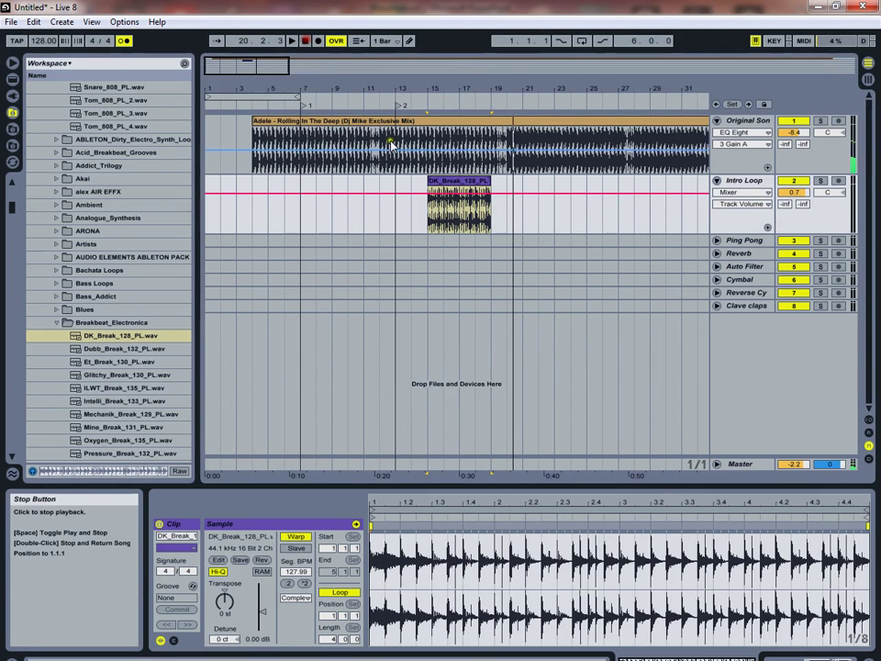
Examine the Adele clip's waveform and warp marker around bar 17 against the drum loop's position
{"action": "left_click_drag", "start_coordinate": [463, 83], "coordinate": [313, 85]}
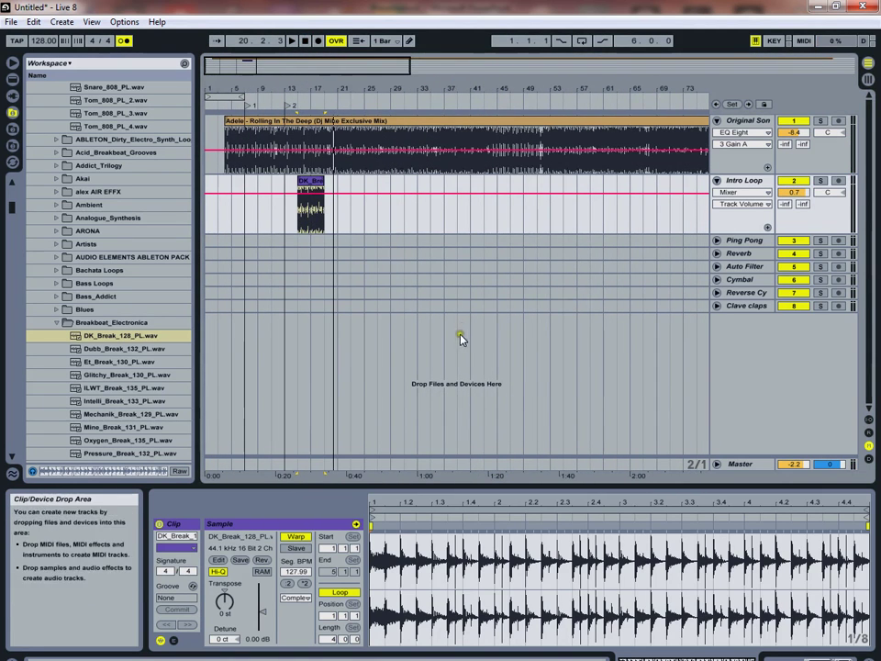
{"action": "left_click_drag", "start_coordinate": [425, 500], "coordinate": [427, 502]}
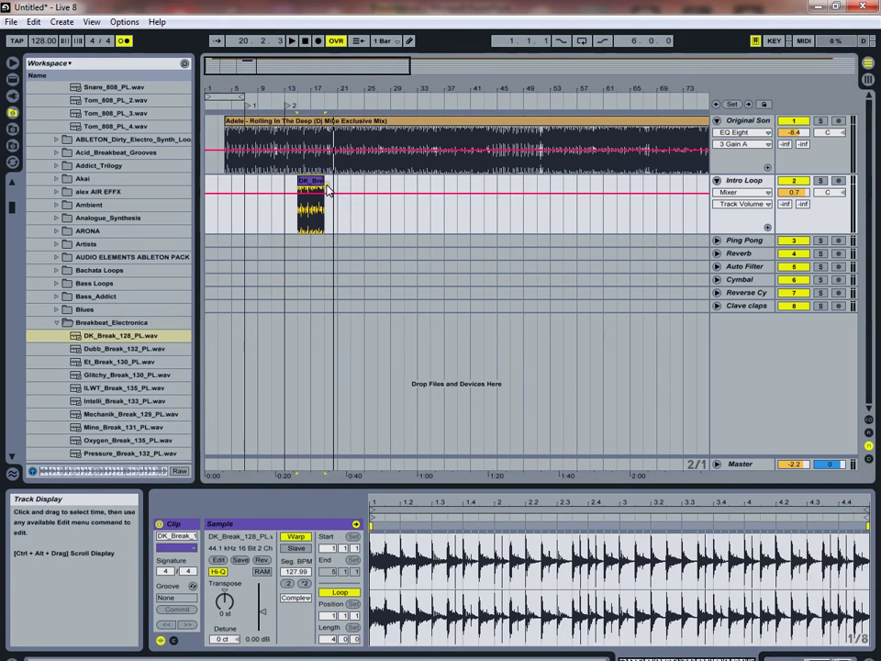
{"action": "left_click", "coordinate": [389, 124]}
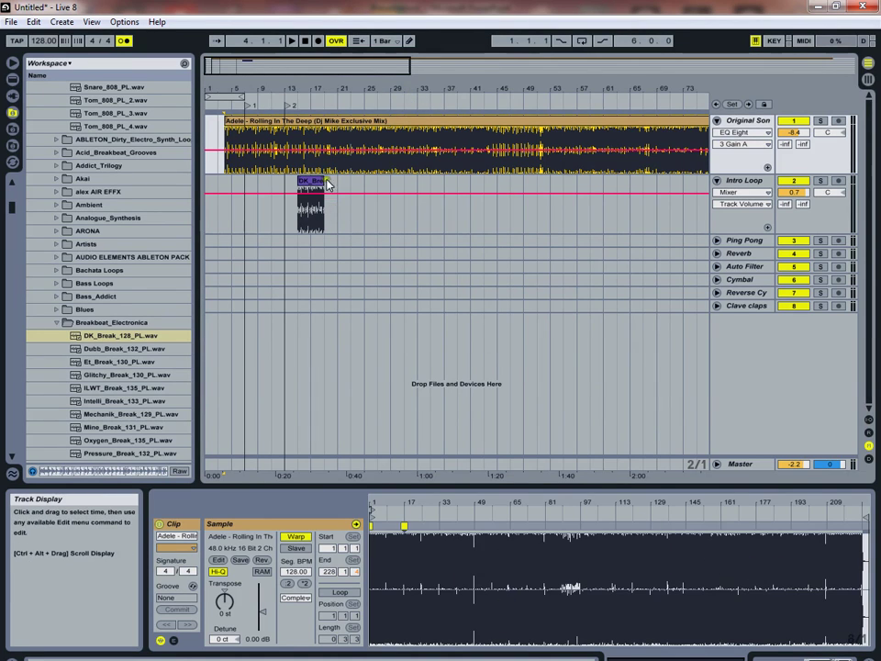
{"action": "left_click_drag", "start_coordinate": [409, 506], "coordinate": [384, 560]}
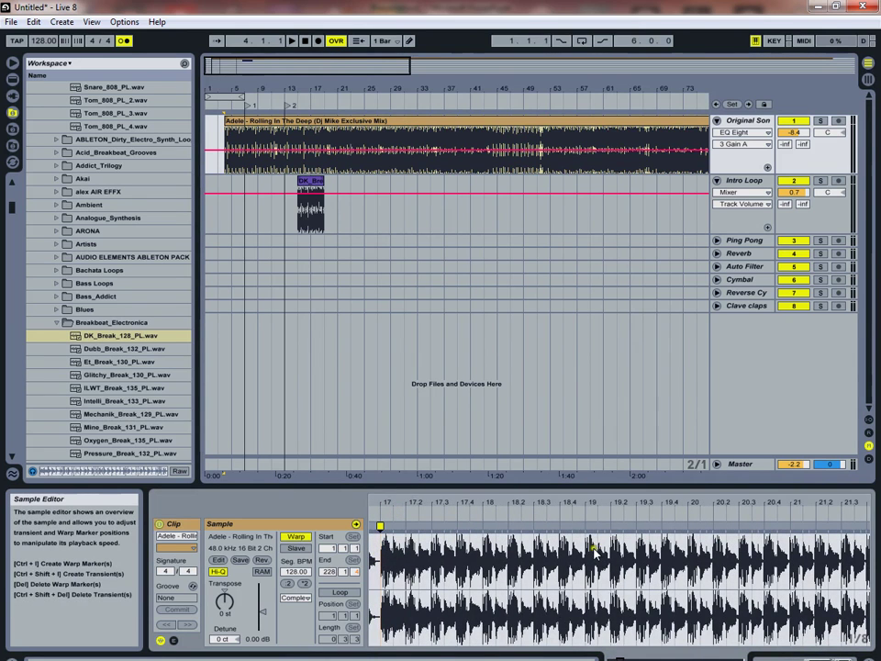
{"action": "left_click_drag", "start_coordinate": [692, 504], "coordinate": [579, 498]}
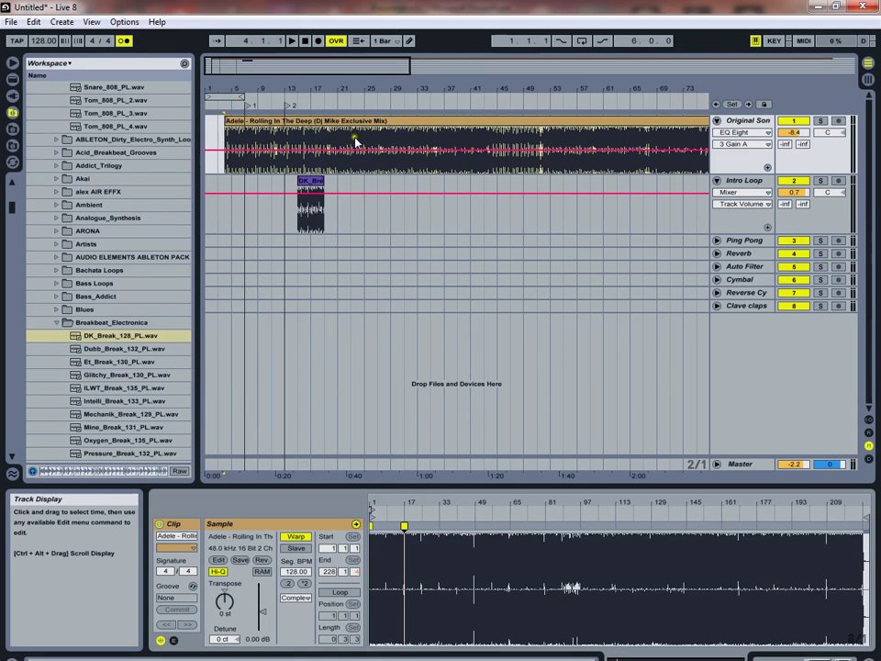
{"action": "left_click_drag", "start_coordinate": [287, 84], "coordinate": [378, 93]}
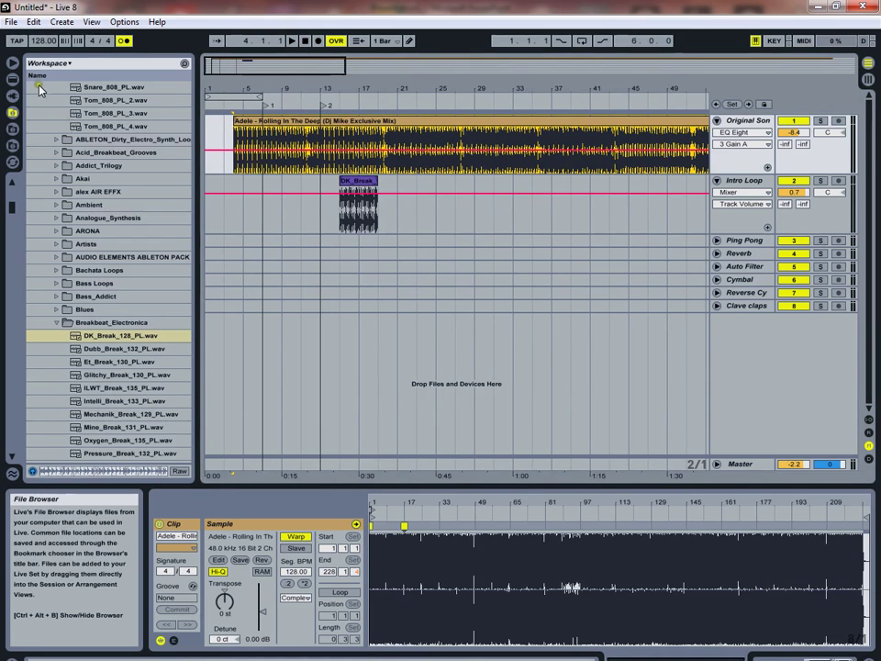
Open the recent set La Excelencia - Deja De Criticar (DJ Freddy Excellente Intro) and hide the file browser
{"action": "left_click", "coordinate": [11, 22]}
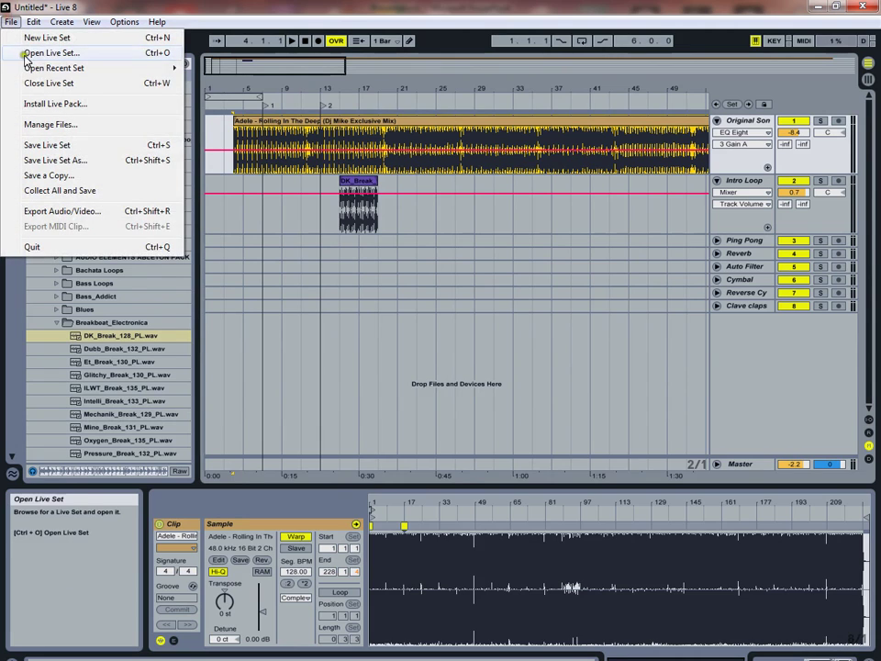
{"action": "mouse_move", "coordinate": [48, 69]}
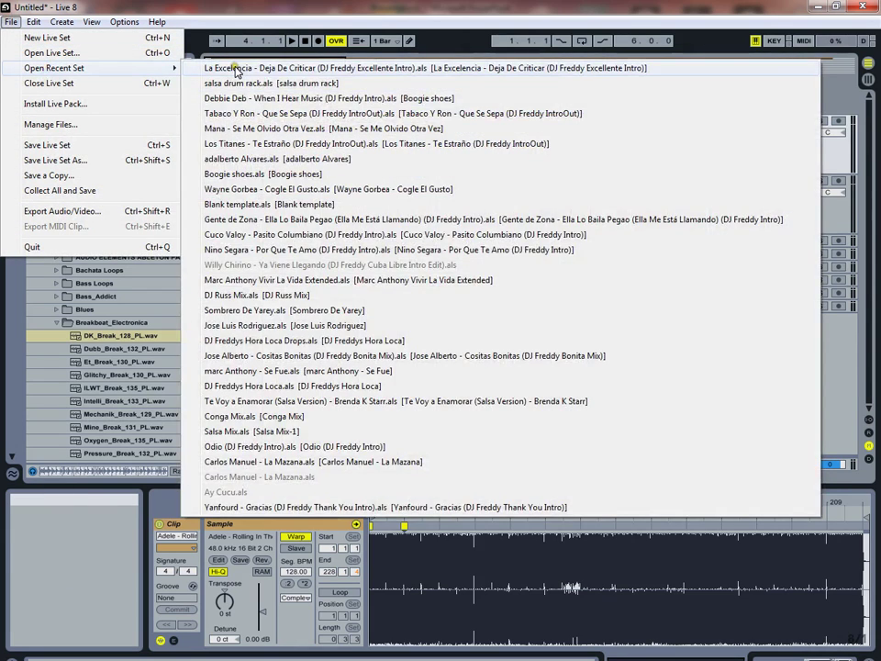
{"action": "left_click", "coordinate": [196, 69]}
{"action": "left_click", "coordinate": [439, 381]}
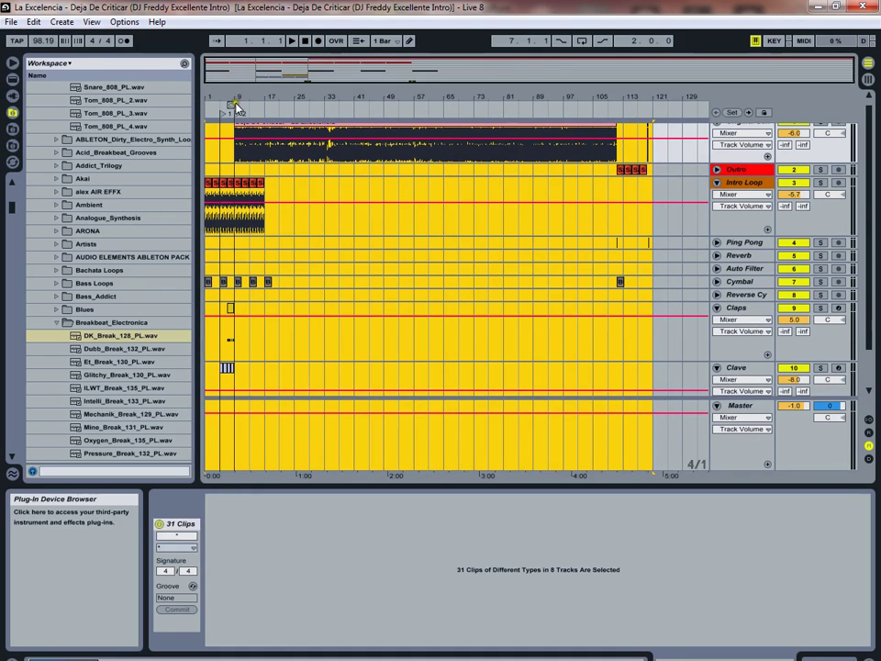
{"action": "left_click_drag", "start_coordinate": [235, 91], "coordinate": [329, 239]}
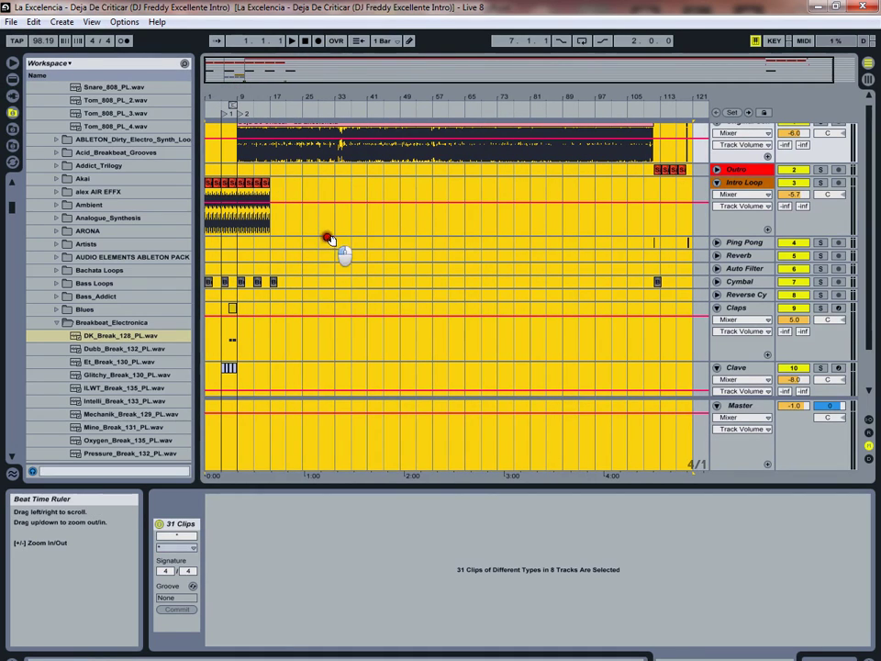
{"action": "left_click", "coordinate": [12, 62]}
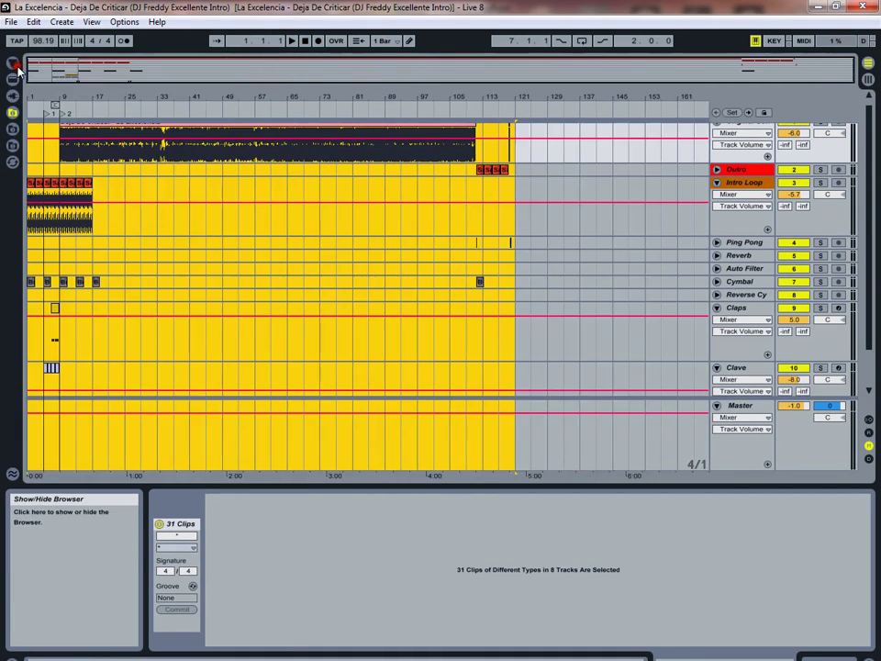
Loop the arrangement over the first Salsa Super Loop 11 clip on the Intro Loop track and play it
{"action": "left_click_drag", "start_coordinate": [33, 95], "coordinate": [33, 96]}
{"action": "left_click", "coordinate": [37, 184]}
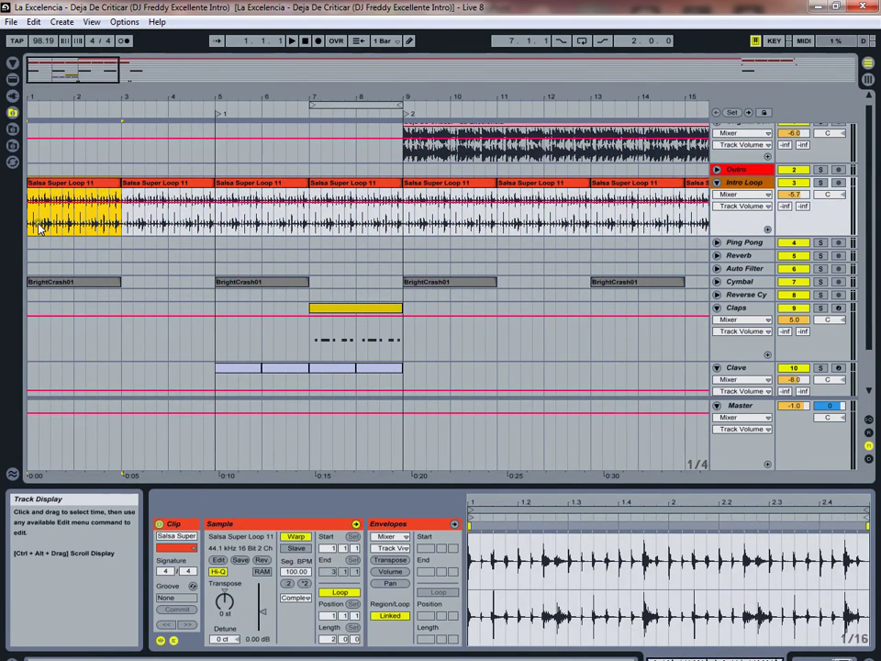
{"action": "key", "text": "ctrl+l"}
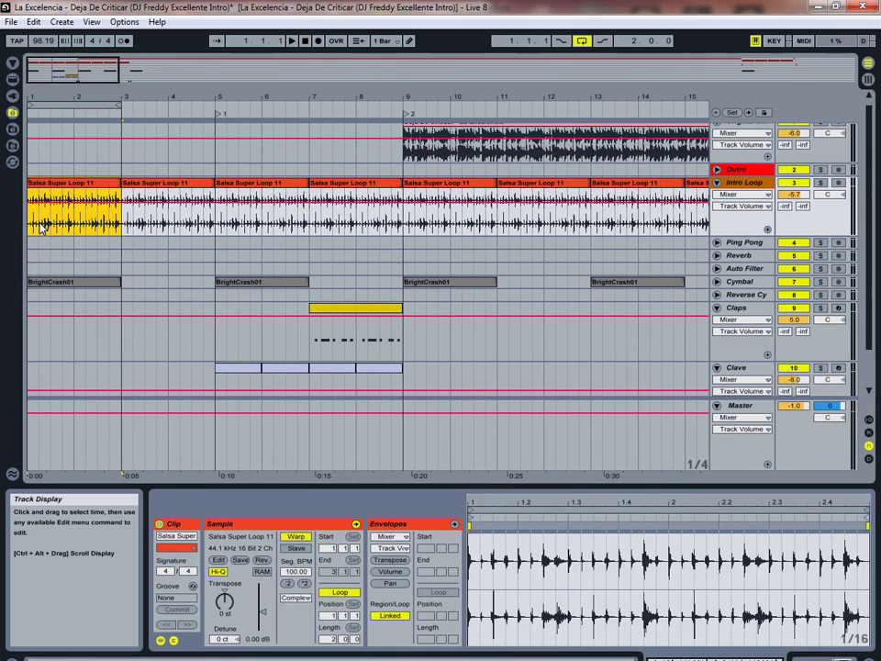
{"action": "left_click", "coordinate": [292, 41]}
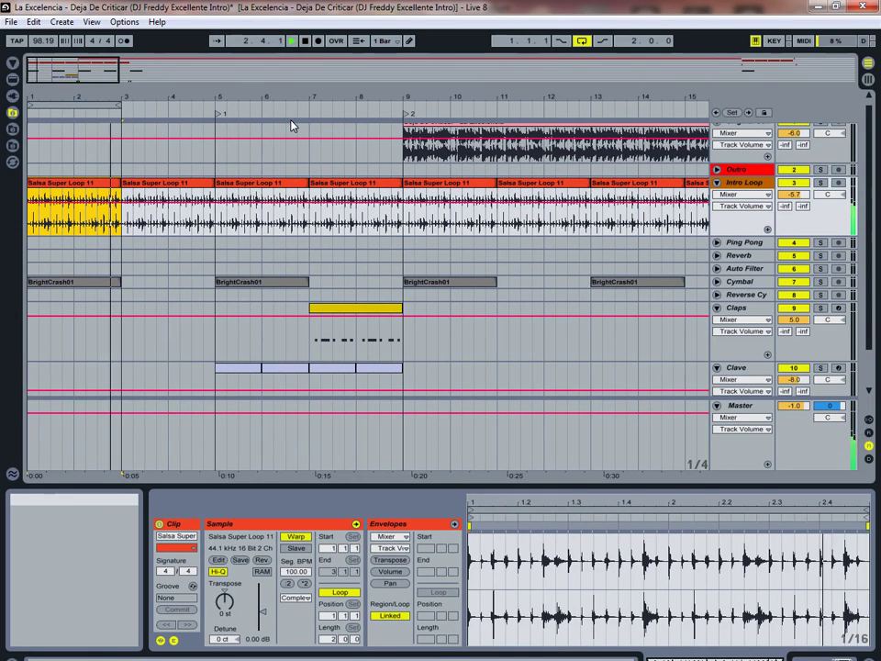
{"action": "left_click", "coordinate": [306, 40]}
Add a warp marker on the transient near bar 2 of the first Salsa Super Loop 11 clip and align it with the bar line
{"action": "left_click_drag", "start_coordinate": [677, 502], "coordinate": [692, 517]}
{"action": "left_click_drag", "start_coordinate": [592, 504], "coordinate": [601, 528]}
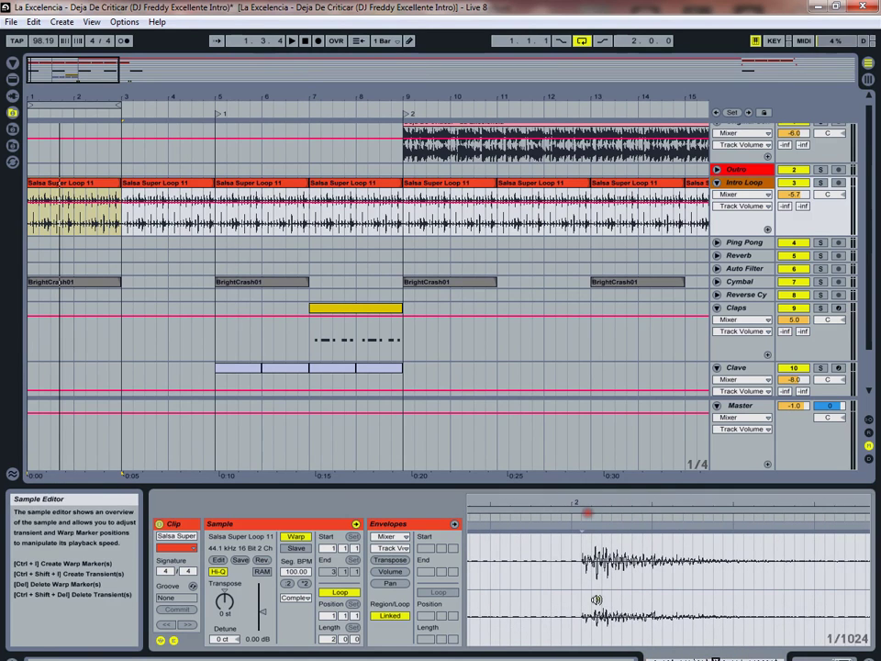
{"action": "left_click", "coordinate": [581, 529]}
{"action": "mouse_move", "coordinate": [598, 541]}
{"action": "left_mouse_down"}
{"action": "mouse_move", "coordinate": [609, 515]}
{"action": "mouse_move", "coordinate": [471, 500]}
{"action": "left_mouse_up"}
{"action": "left_click_drag", "start_coordinate": [812, 504], "coordinate": [864, 501]}
{"action": "left_click_drag", "start_coordinate": [615, 501], "coordinate": [615, 502]}
{"action": "left_click_drag", "start_coordinate": [790, 516], "coordinate": [712, 510]}
{"action": "mouse_move", "coordinate": [631, 501]}
{"action": "left_mouse_down"}
{"action": "mouse_move", "coordinate": [650, 519]}
{"action": "mouse_move", "coordinate": [636, 503]}
{"action": "left_mouse_up"}
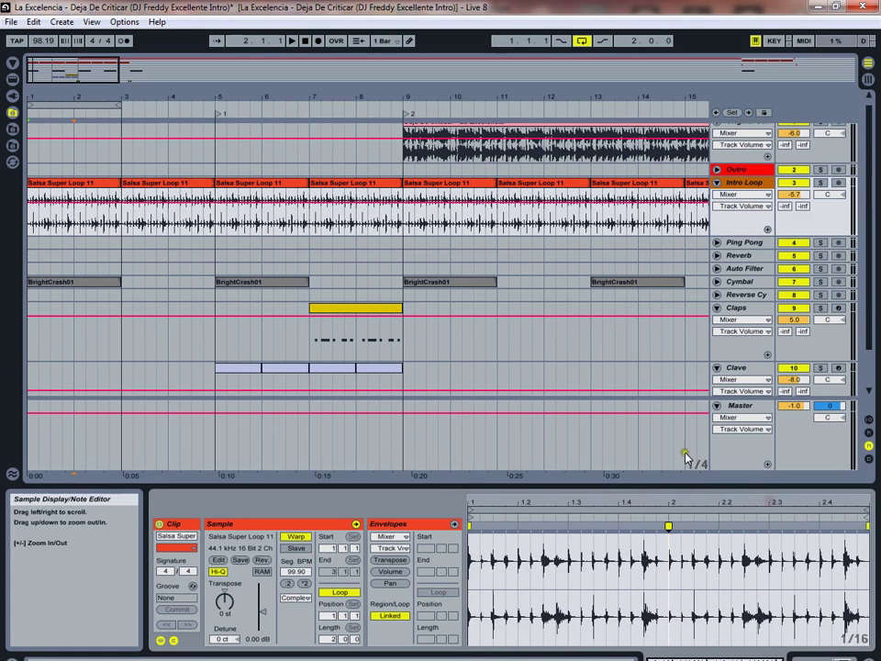
{"action": "left_click_drag", "start_coordinate": [768, 501], "coordinate": [767, 504]}
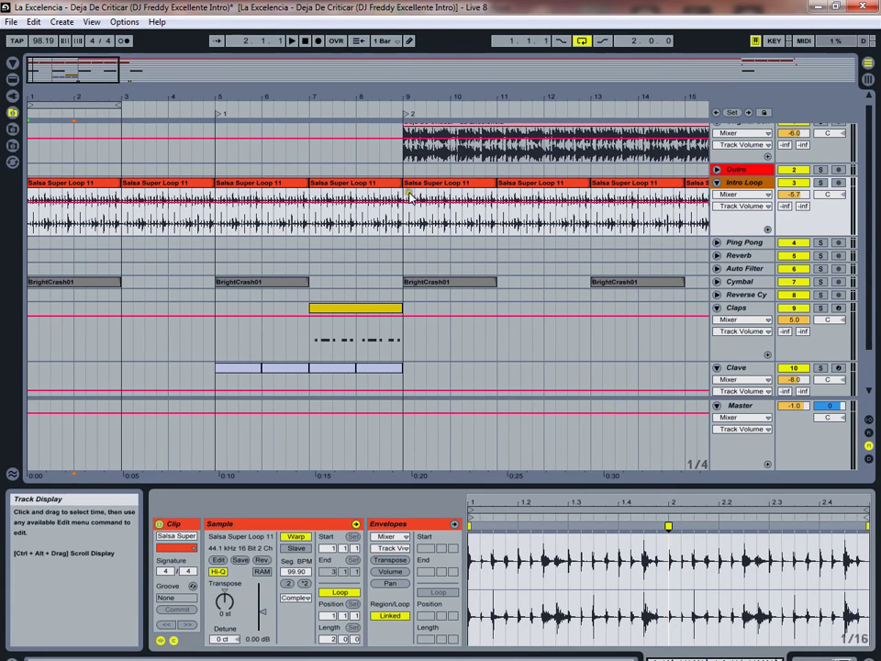
Inspect the sample warping of the Salsa Super Loop 11 clip at bar 9 and of the Deja De Criticar clip
{"action": "left_click", "coordinate": [439, 190]}
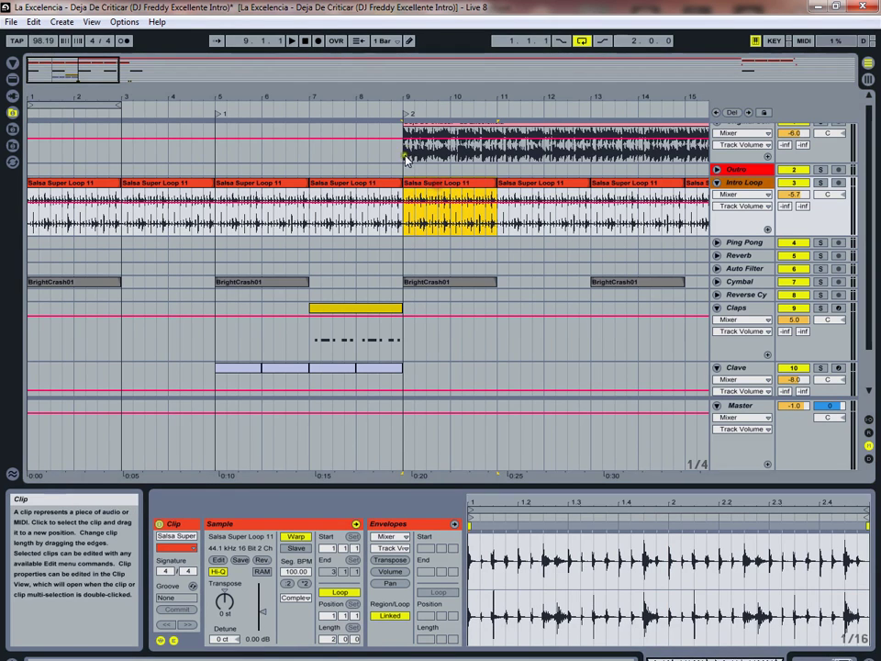
{"action": "key", "text": "Up"}
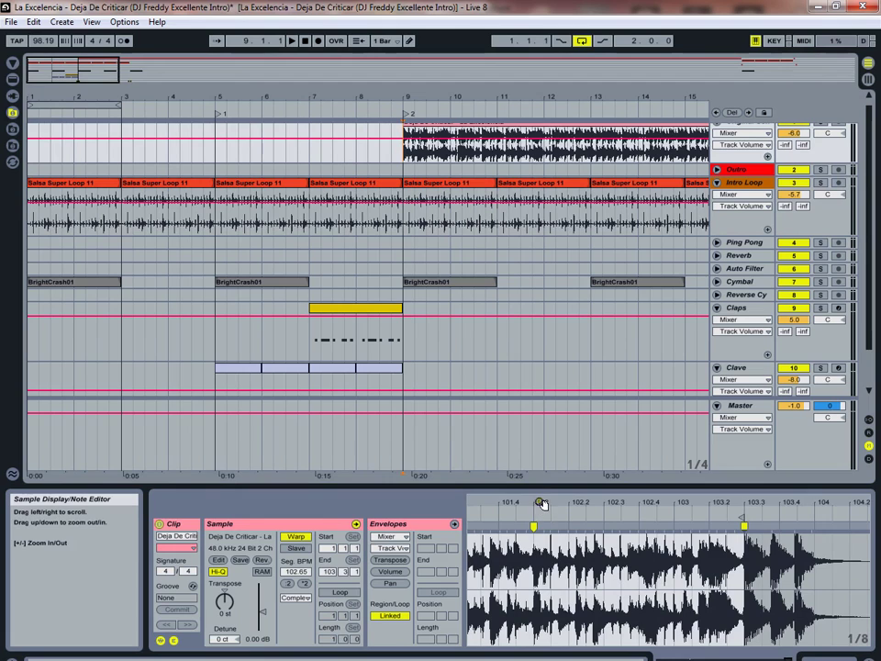
{"action": "scroll", "coordinate": [338, 128], "scroll_direction": "up", "scroll_amount": 1}
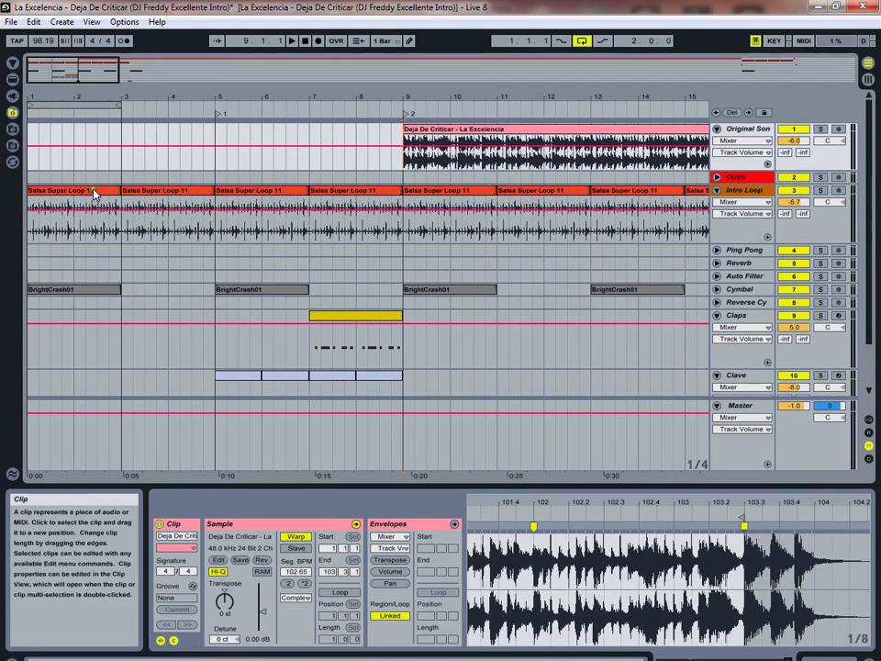
Play the looped intro from bar 1 and unfold the Cymbal, Ping Pong and track 12 Reverse Cy tracks to view their clips
{"action": "left_click", "coordinate": [27, 158]}
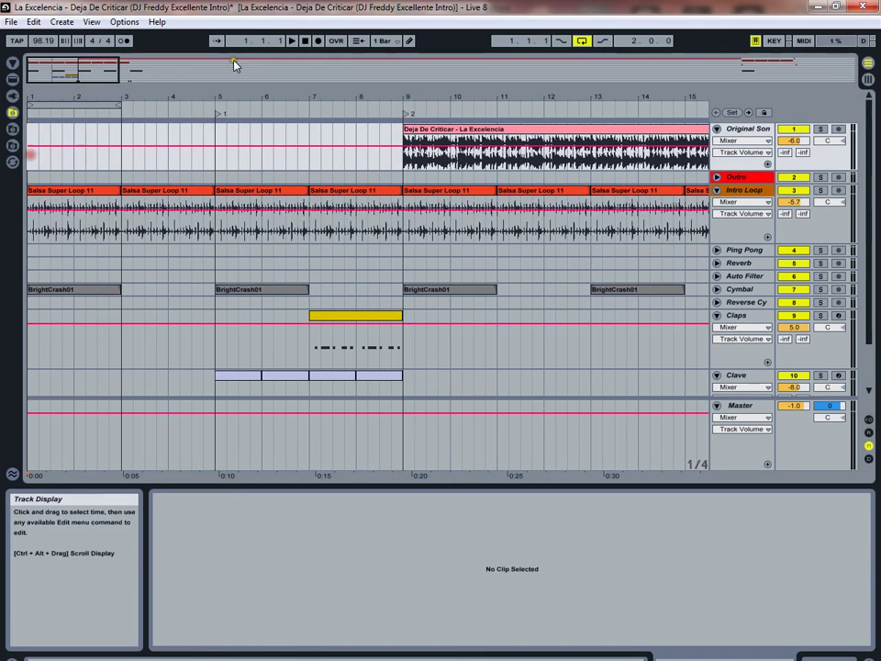
{"action": "left_click", "coordinate": [291, 40]}
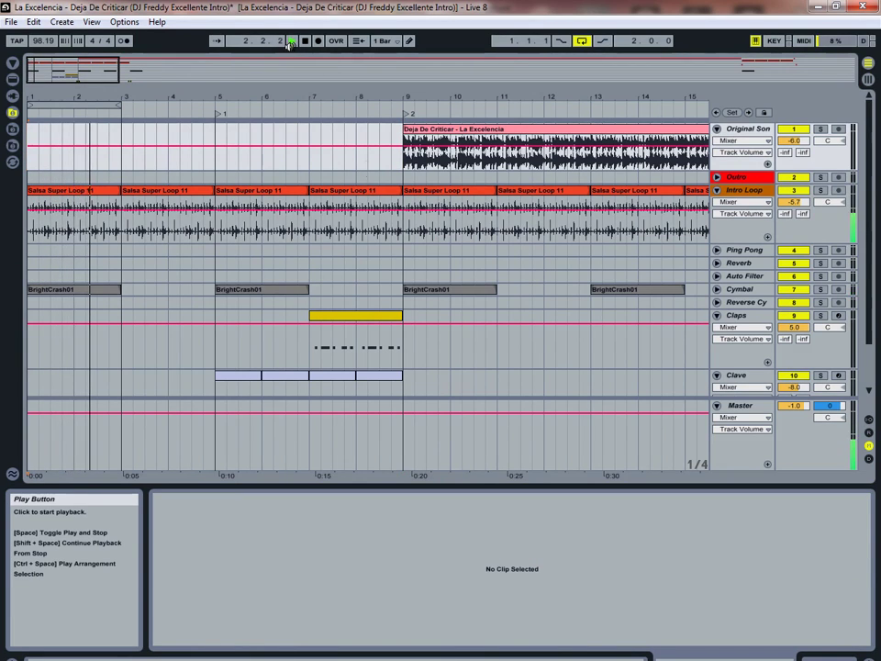
{"action": "left_click", "coordinate": [719, 290]}
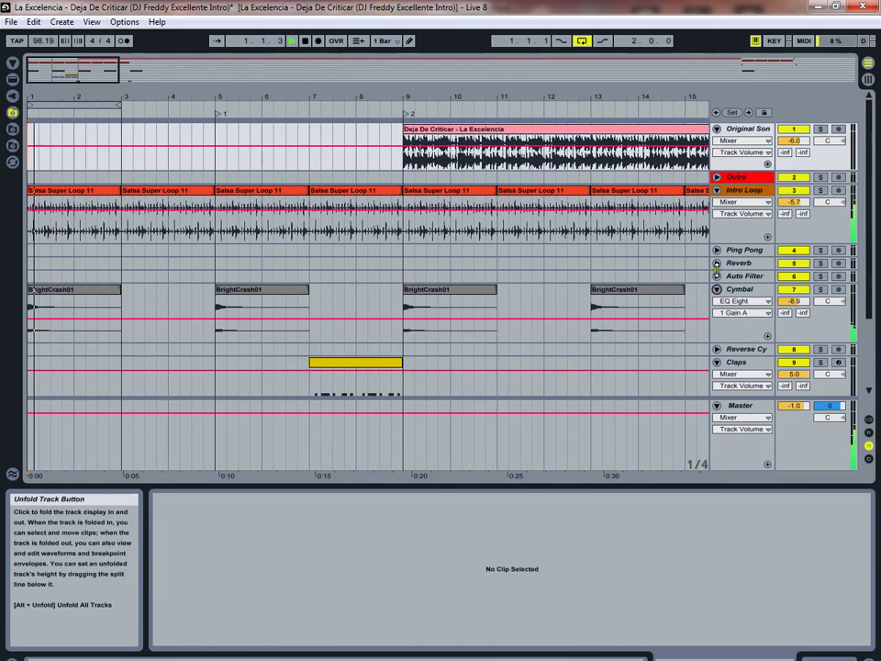
{"action": "left_click", "coordinate": [718, 251]}
{"action": "scroll", "coordinate": [689, 344], "scroll_direction": "down", "scroll_amount": 5}
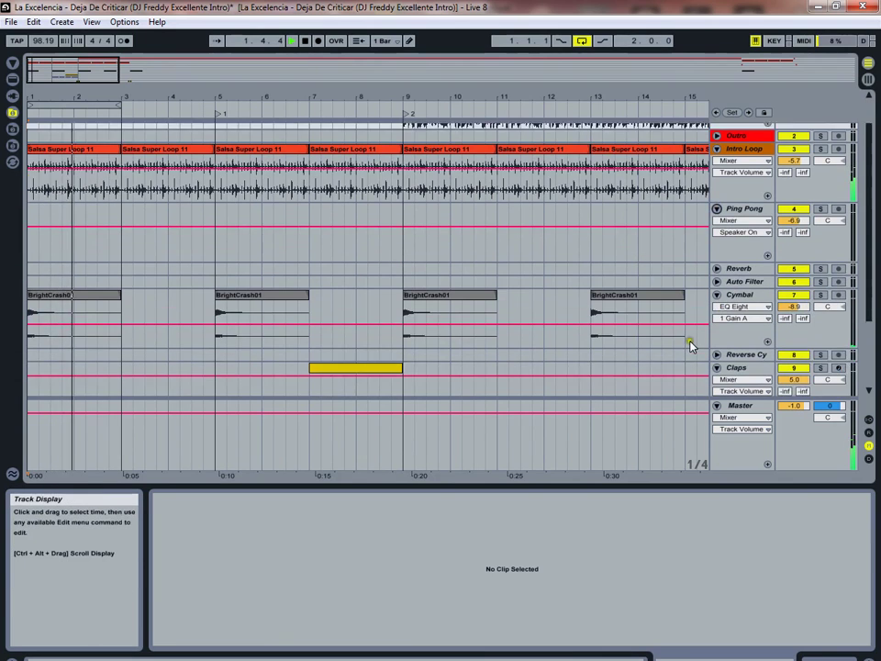
{"action": "scroll", "coordinate": [680, 349], "scroll_direction": "down", "scroll_amount": 3}
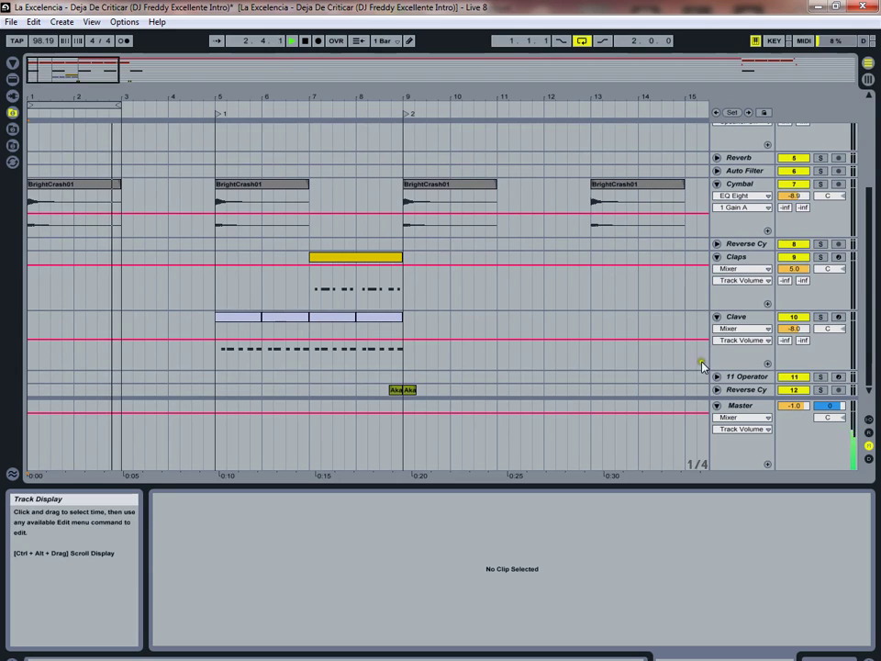
{"action": "left_click", "coordinate": [716, 389]}
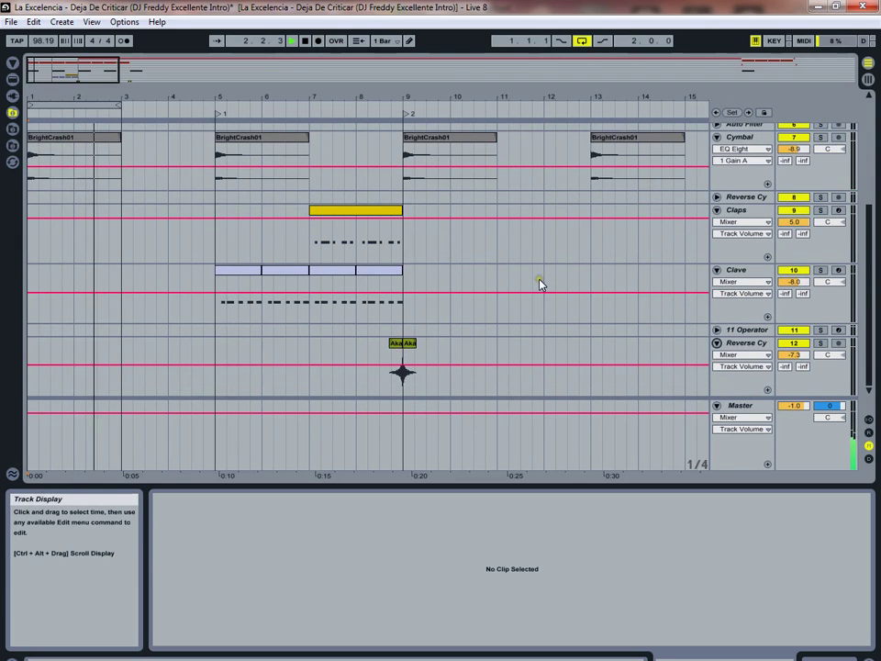
{"action": "scroll", "coordinate": [450, 257], "scroll_direction": "up", "scroll_amount": 2}
{"action": "scroll", "coordinate": [451, 259], "scroll_direction": "up", "scroll_amount": 2}
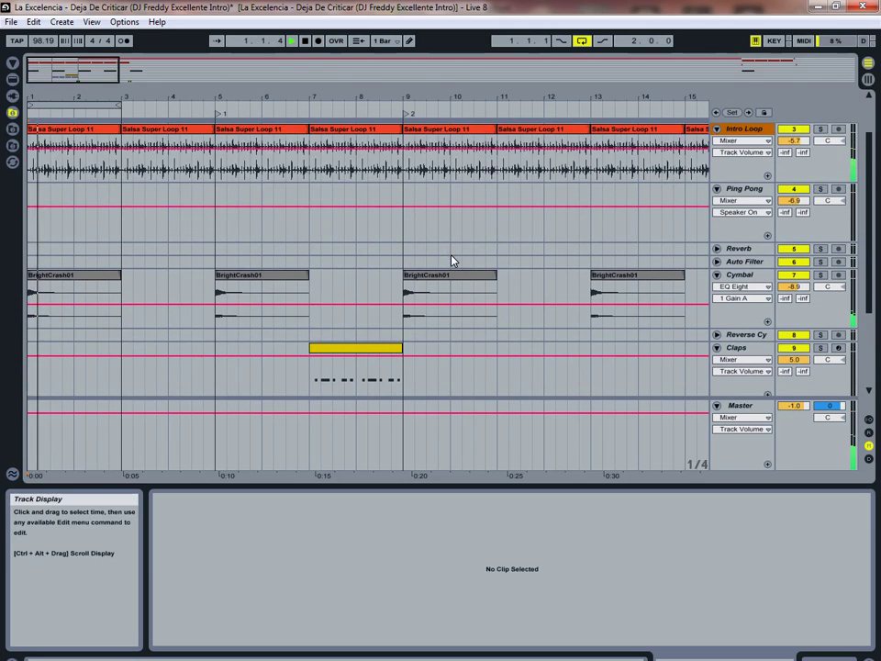
Turn off arrangement looping and listen through the claps, clave and reverse cymbal into the song's entry at bar 9
{"action": "left_click", "coordinate": [586, 43]}
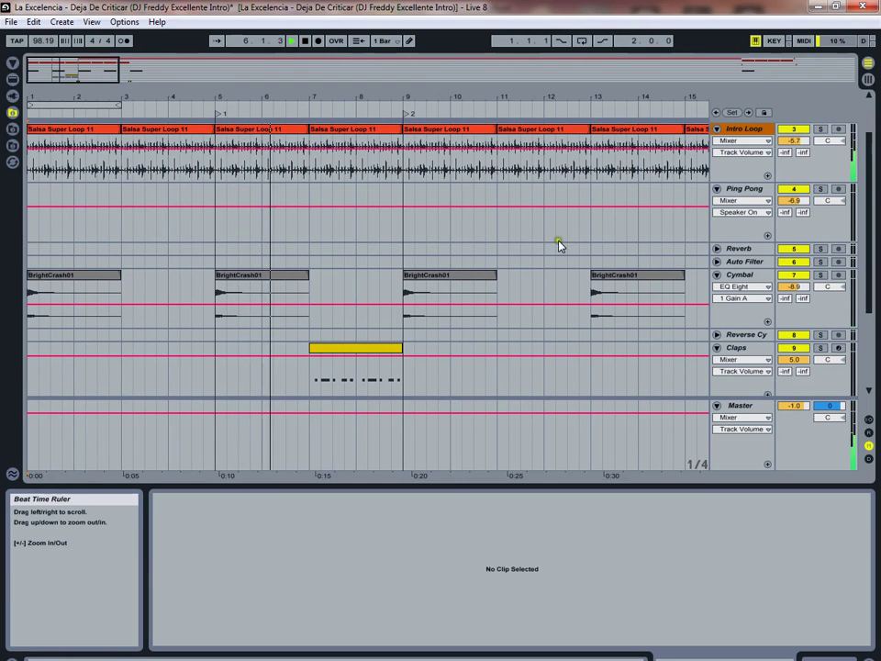
{"action": "scroll", "coordinate": [691, 355], "scroll_direction": "down", "scroll_amount": 4}
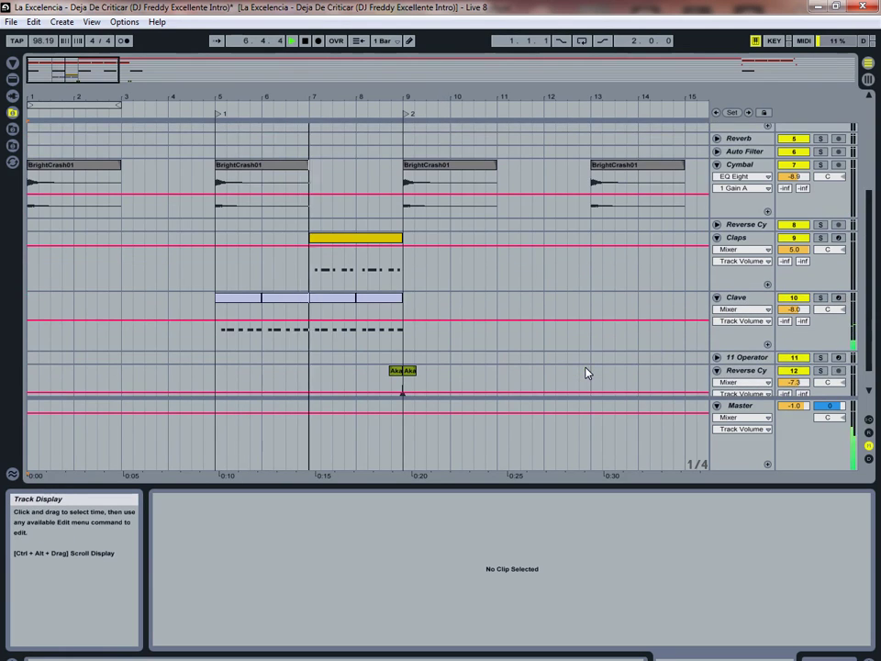
{"action": "scroll", "coordinate": [588, 372], "scroll_direction": "down", "scroll_amount": 1}
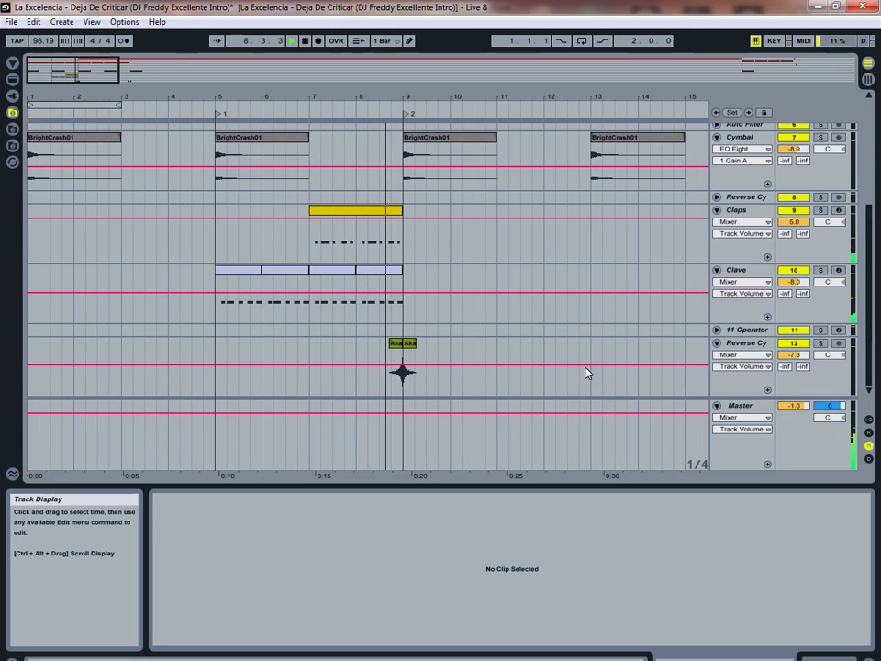
{"action": "scroll", "coordinate": [588, 373], "scroll_direction": "up", "scroll_amount": 6}
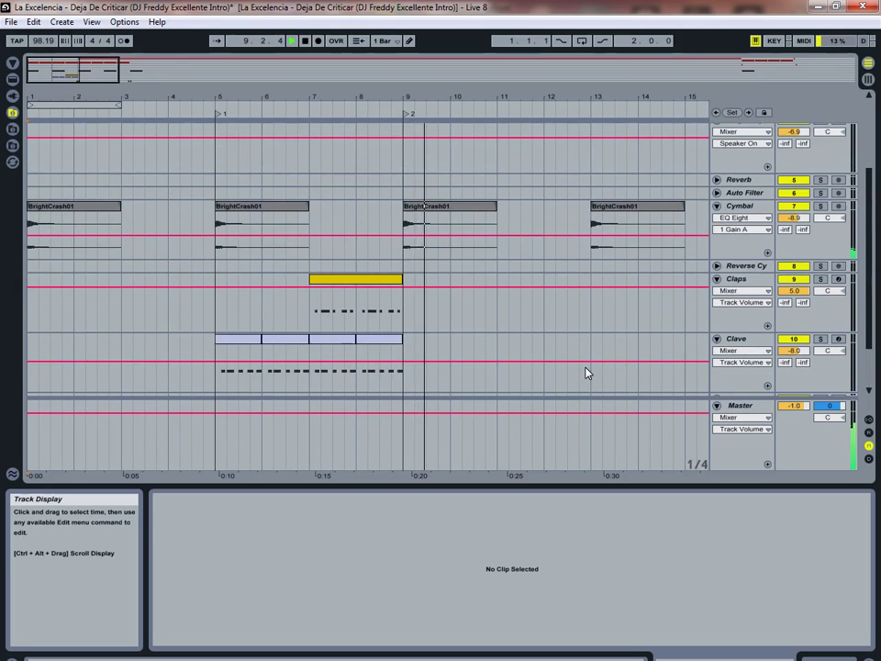
{"action": "scroll", "coordinate": [588, 373], "scroll_direction": "up", "scroll_amount": 2}
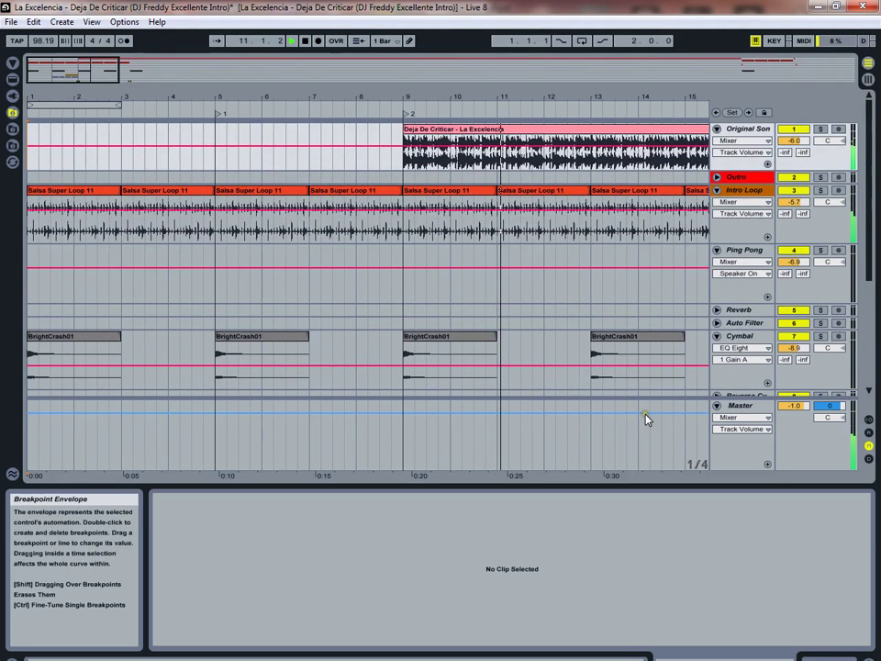
Collapse the clip detail area, listen on to bar 17, stop playback and show the whole intro from bar 1
{"action": "left_click", "coordinate": [589, 485]}
{"action": "left_click_drag", "start_coordinate": [590, 485], "coordinate": [592, 588]}
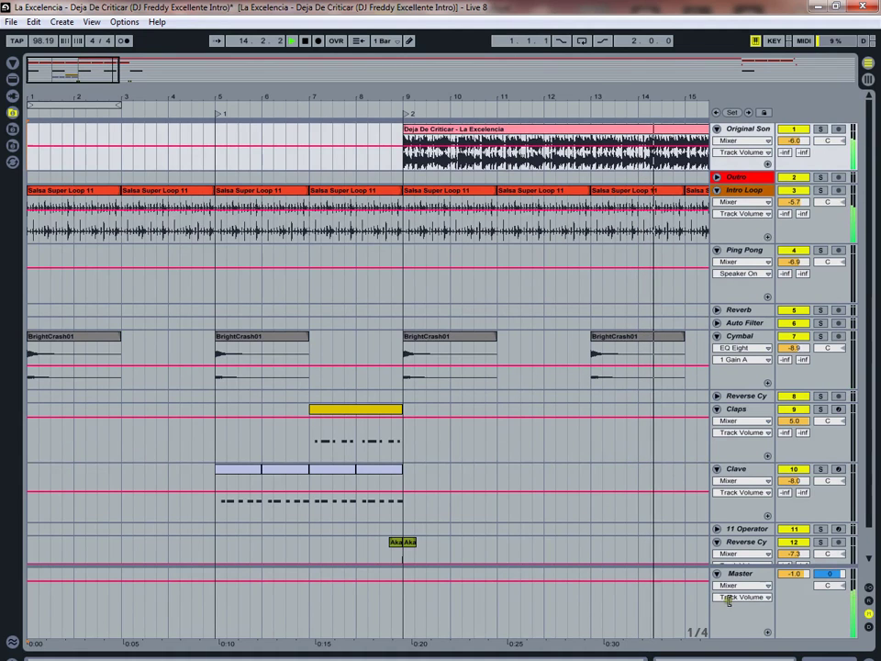
{"action": "left_click_drag", "start_coordinate": [107, 69], "coordinate": [144, 69]}
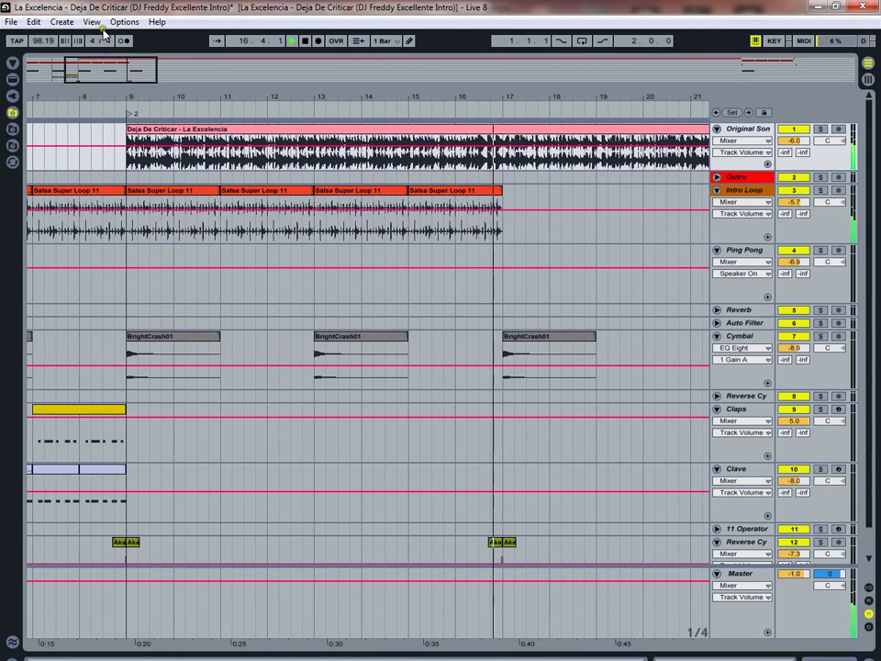
{"action": "left_click", "coordinate": [307, 41]}
{"action": "mouse_move", "coordinate": [126, 97]}
{"action": "left_mouse_down"}
{"action": "mouse_move", "coordinate": [270, 95]}
{"action": "mouse_move", "coordinate": [237, 94]}
{"action": "left_mouse_up"}
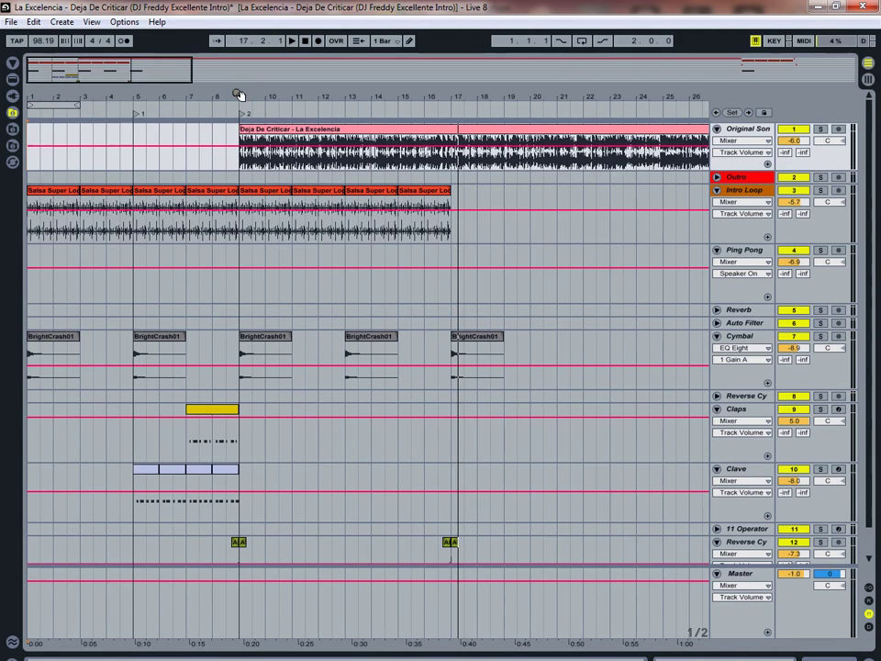
Examine the placement of the BrightCrash01 clips on the Cymbal track and the Clave clips at bars 5 and 6
{"action": "left_click", "coordinate": [52, 340]}
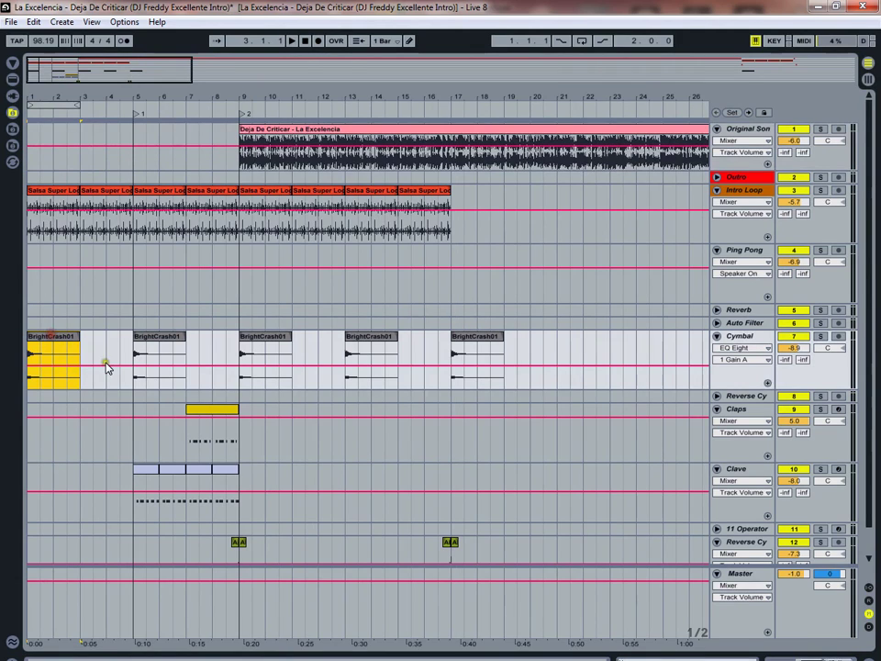
{"action": "left_click", "coordinate": [169, 344]}
{"action": "left_click", "coordinate": [53, 347]}
{"action": "left_click", "coordinate": [147, 340]}
{"action": "left_click", "coordinate": [276, 341]}
{"action": "left_click", "coordinate": [390, 343]}
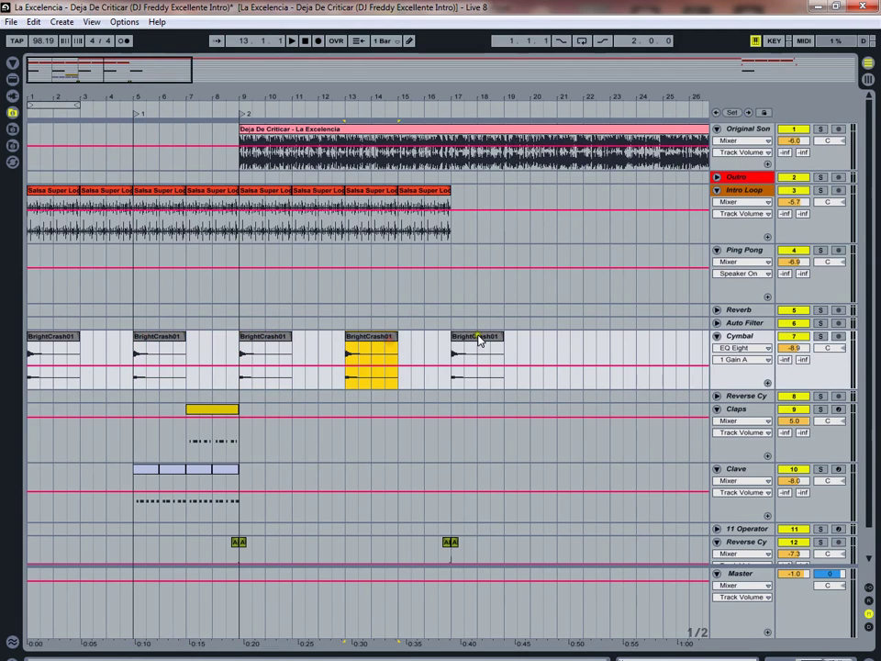
{"action": "left_click", "coordinate": [478, 339]}
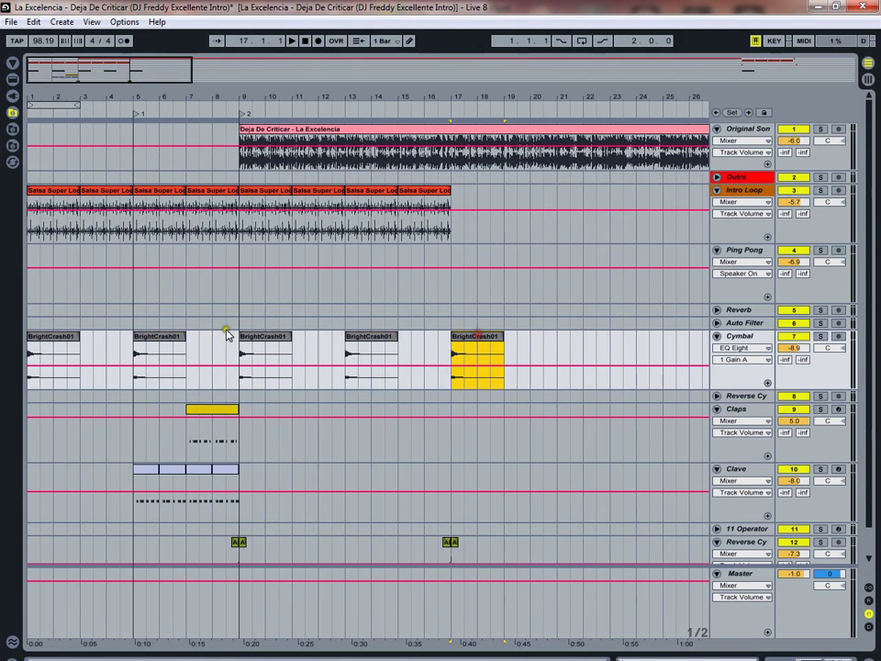
{"action": "left_click", "coordinate": [153, 486]}
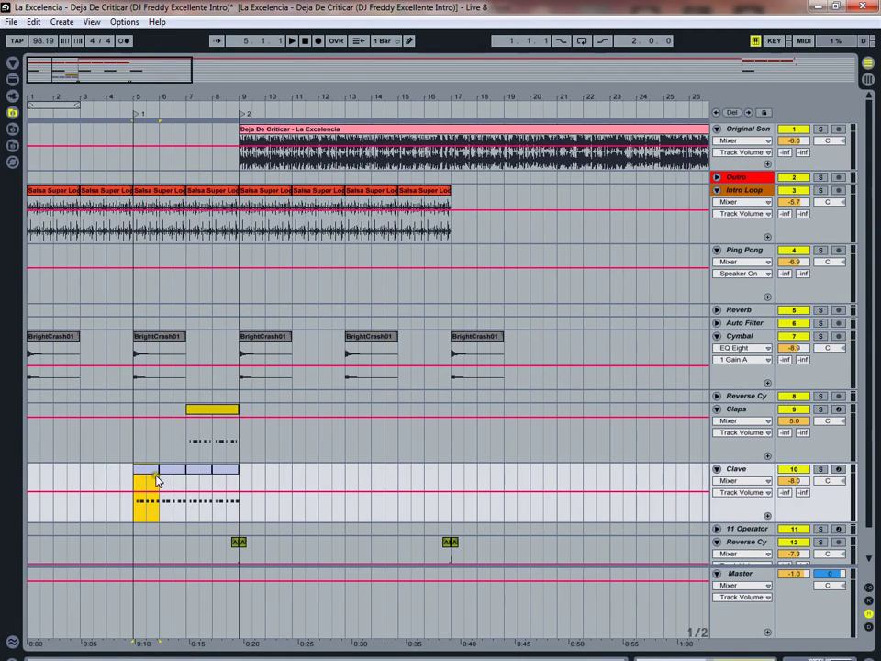
{"action": "left_click", "coordinate": [174, 475]}
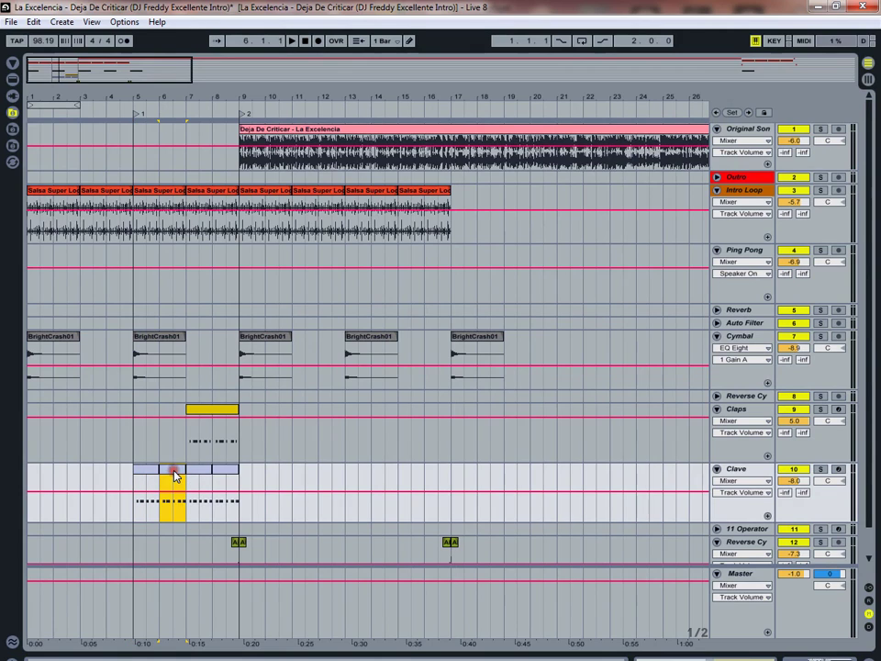
Solo the Claps track, play its clip from bar 7 and check the system volume
{"action": "left_click", "coordinate": [217, 414]}
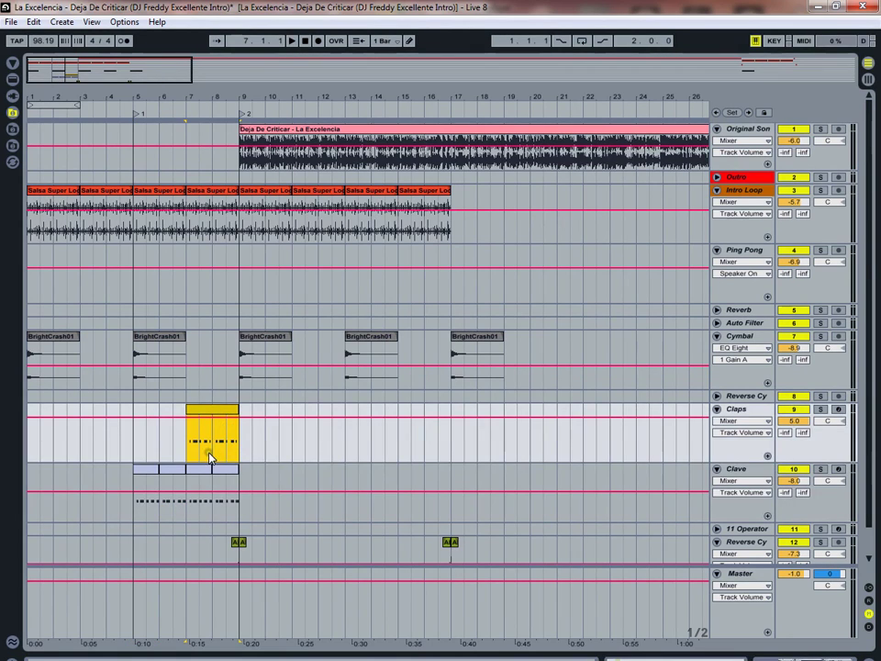
{"action": "key", "text": "space"}
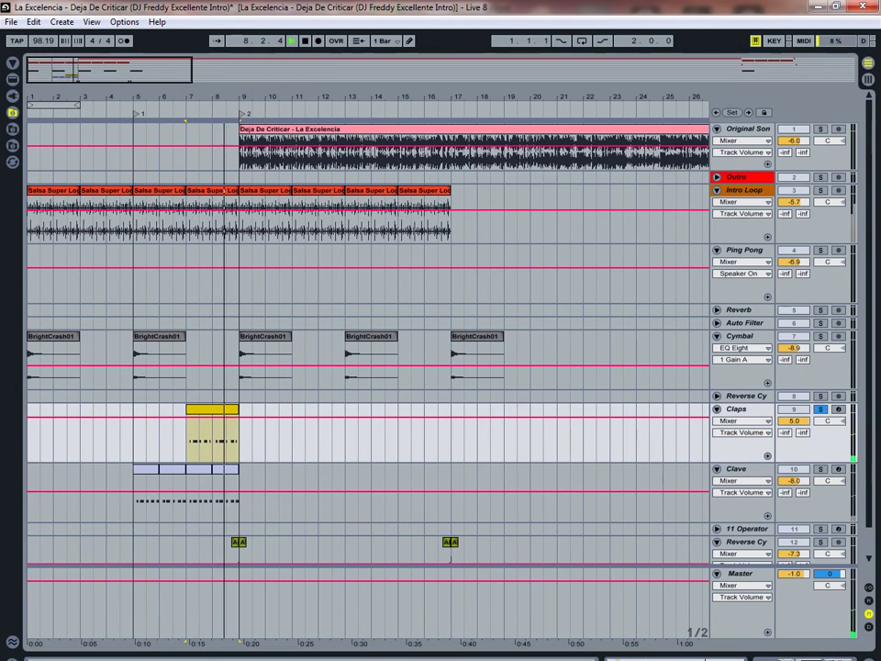
{"action": "left_click", "coordinate": [791, 658]}
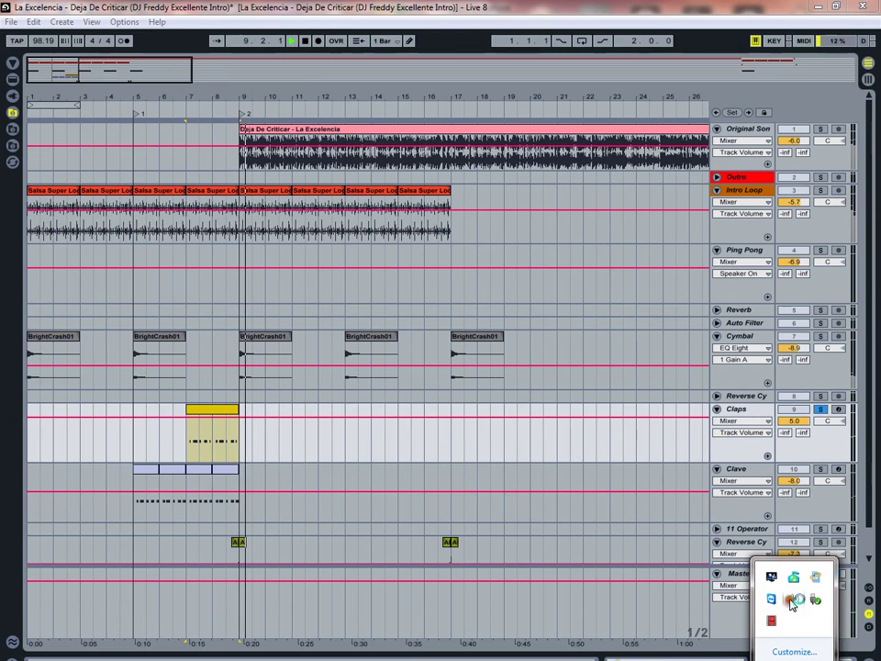
{"action": "left_click", "coordinate": [792, 603]}
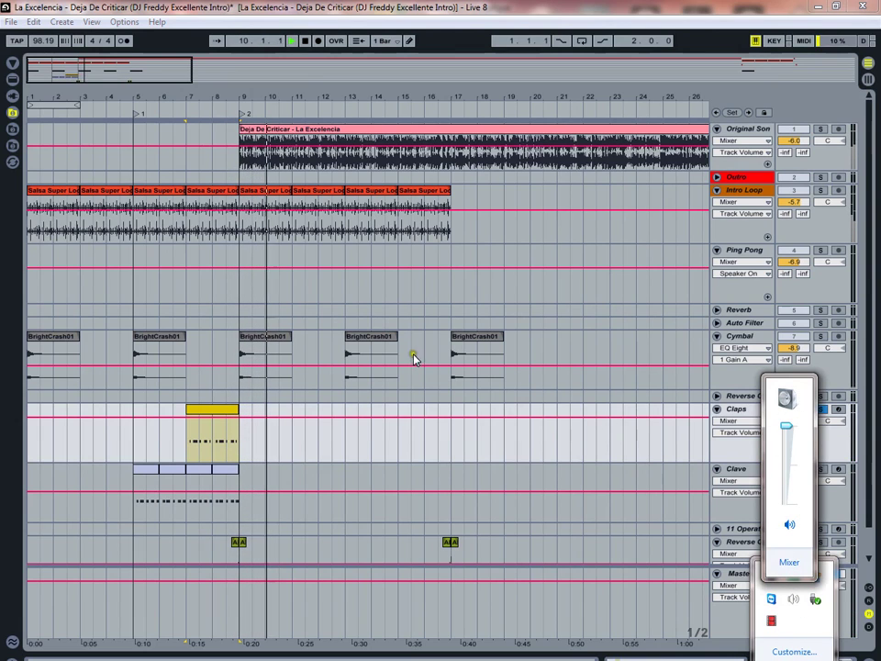
Solo the Clave track and listen to its clips from bar 5, stopping before bar 9
{"action": "left_click", "coordinate": [129, 496]}
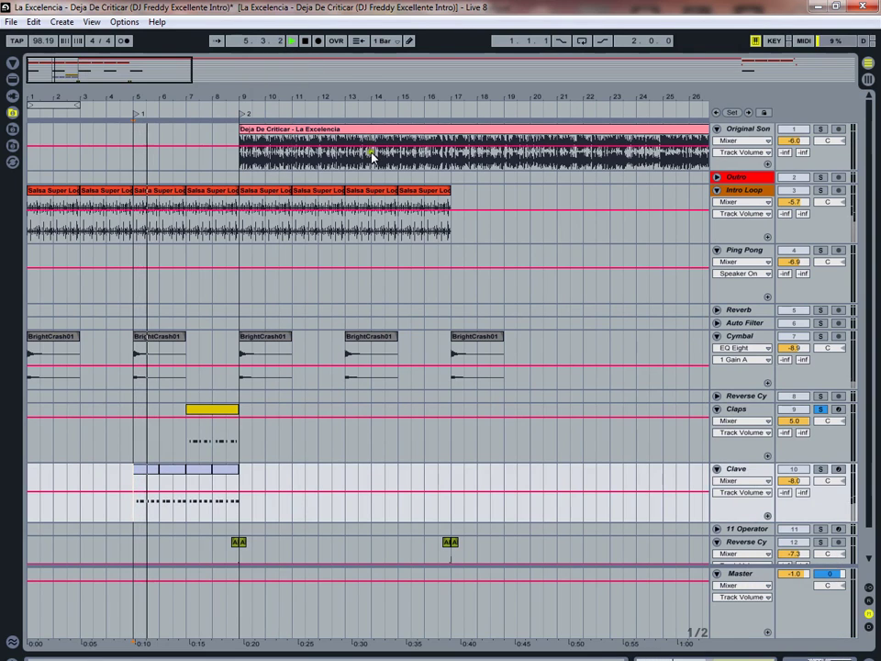
{"action": "left_click", "coordinate": [822, 470]}
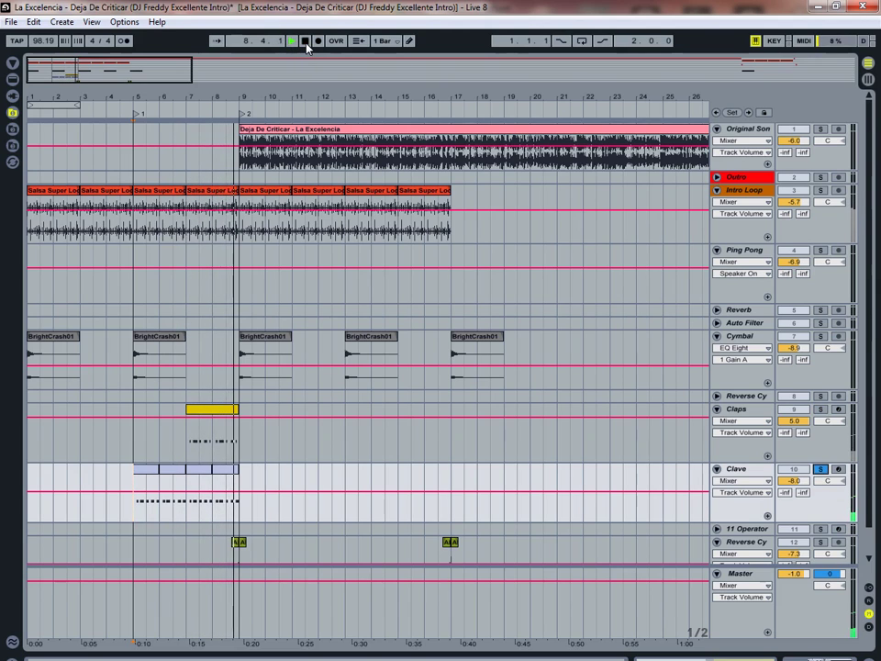
{"action": "left_click", "coordinate": [304, 41]}
Solo the Cymbal track and listen to the crashes at bar 1 and bar 5
{"action": "left_click", "coordinate": [31, 367]}
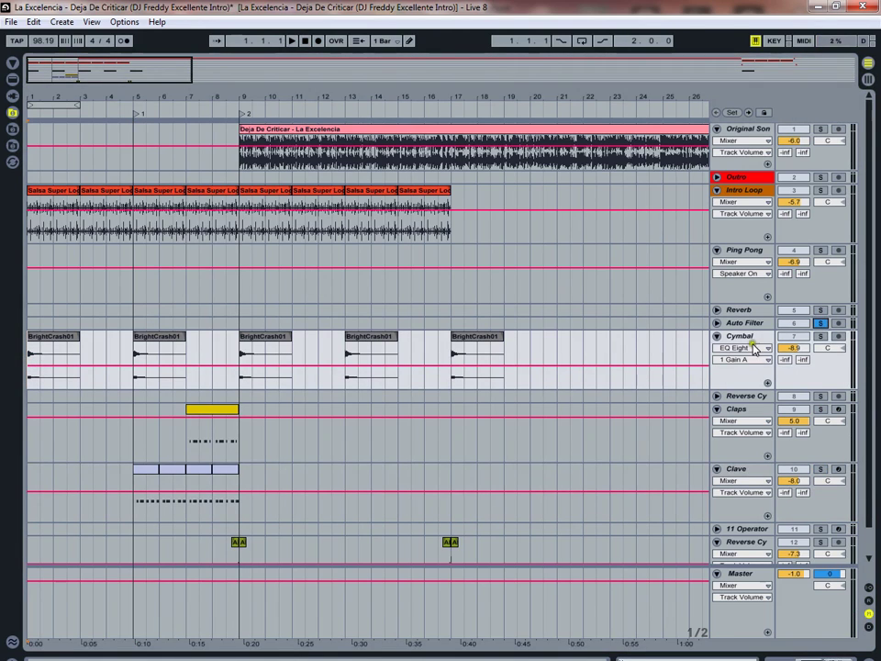
{"action": "left_click", "coordinate": [291, 41]}
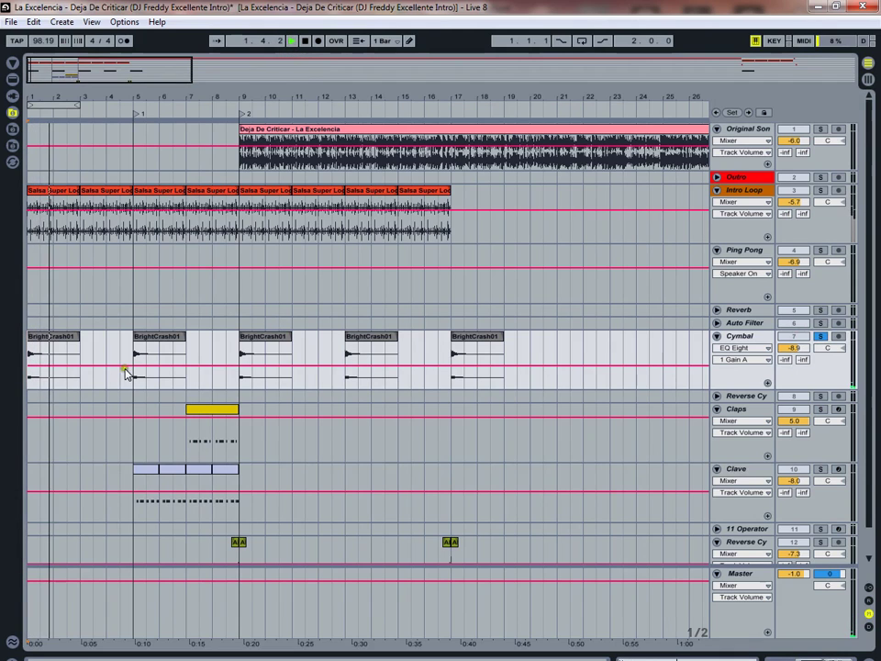
{"action": "left_click", "coordinate": [292, 41]}
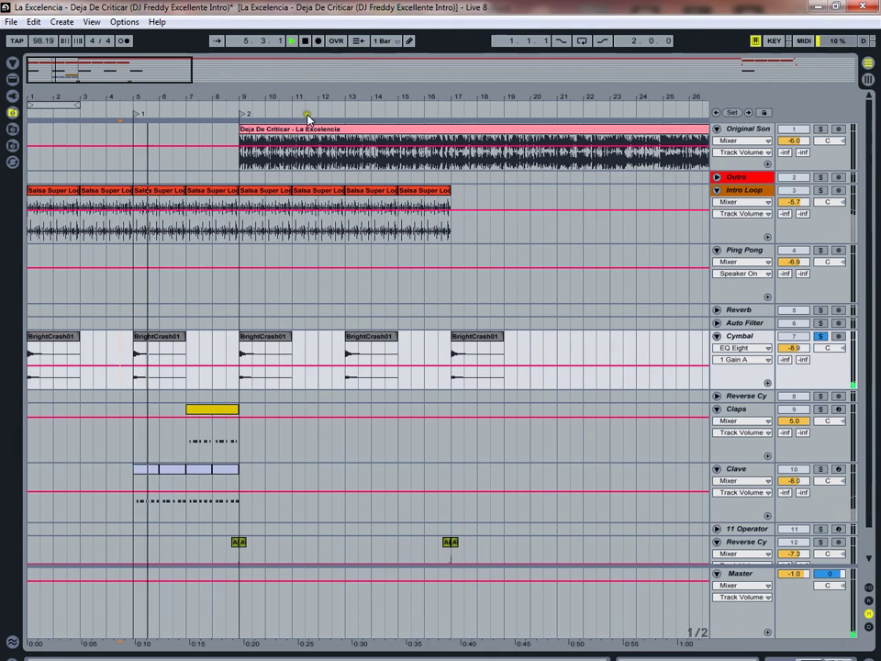
Play from just before bar 9, solo the track 12 Reverse Cy and stop playback
{"action": "scroll", "coordinate": [402, 541], "scroll_direction": "down", "scroll_amount": 1}
{"action": "left_click", "coordinate": [229, 543]}
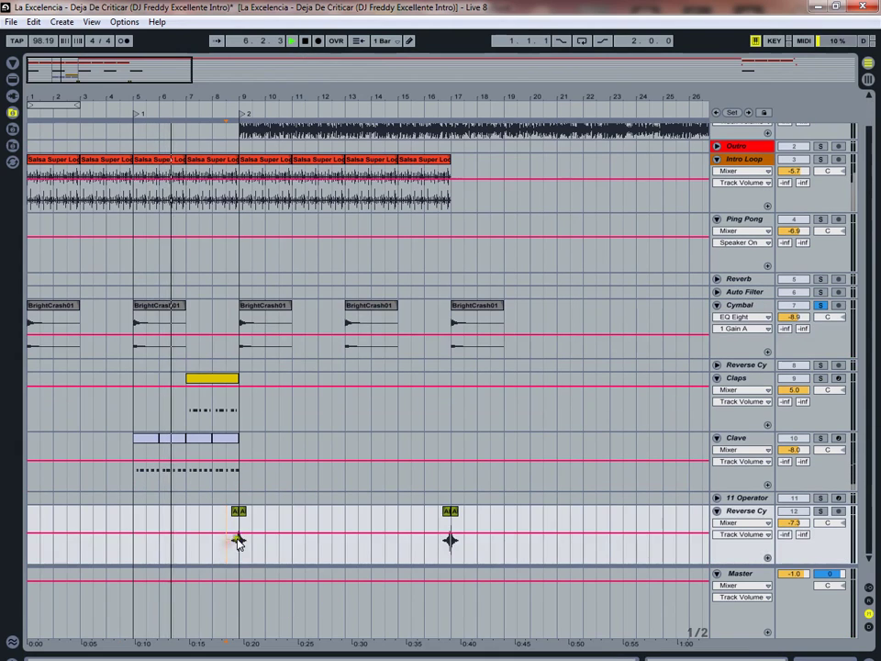
{"action": "left_click", "coordinate": [292, 40]}
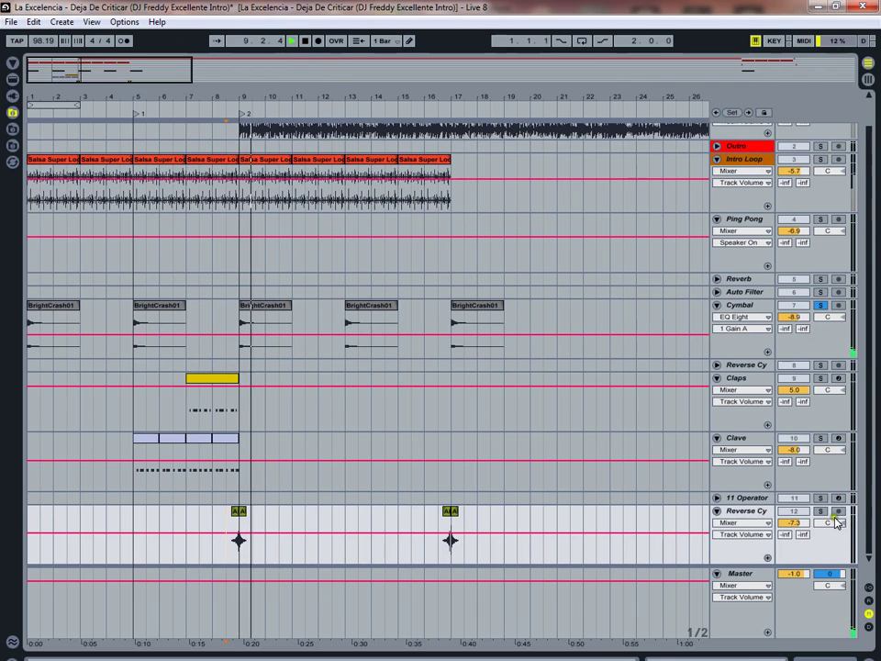
{"action": "left_click", "coordinate": [293, 42]}
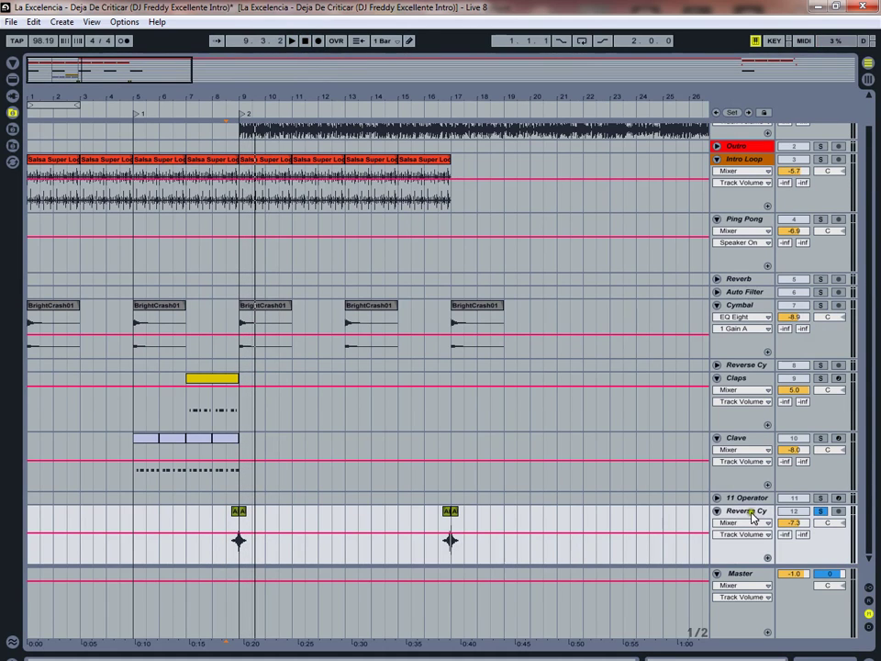
Zoom in on the two Akai Rev Cymbal clips around bar 9 and listen to them soloed
{"action": "scroll", "coordinate": [219, 293], "scroll_direction": "up", "scroll_amount": 1}
{"action": "scroll", "coordinate": [209, 438], "scroll_direction": "down", "scroll_amount": 1}
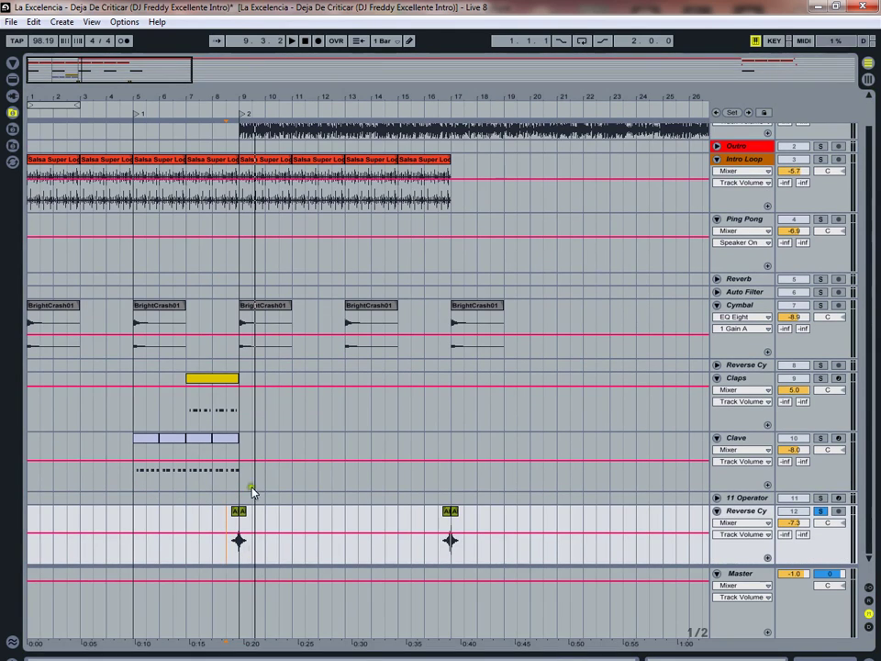
{"action": "left_click_drag", "start_coordinate": [239, 97], "coordinate": [274, 574]}
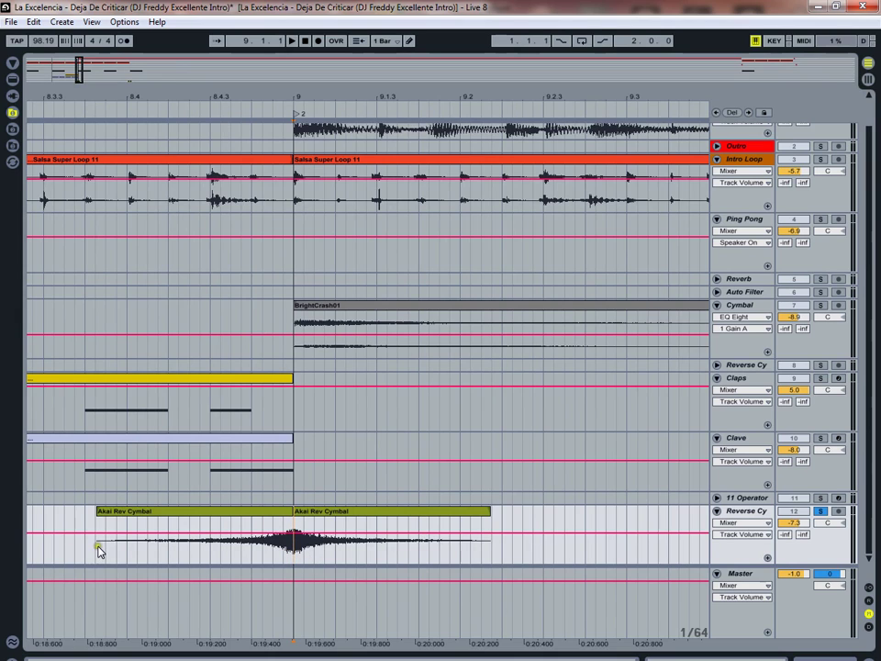
{"action": "left_click", "coordinate": [292, 41]}
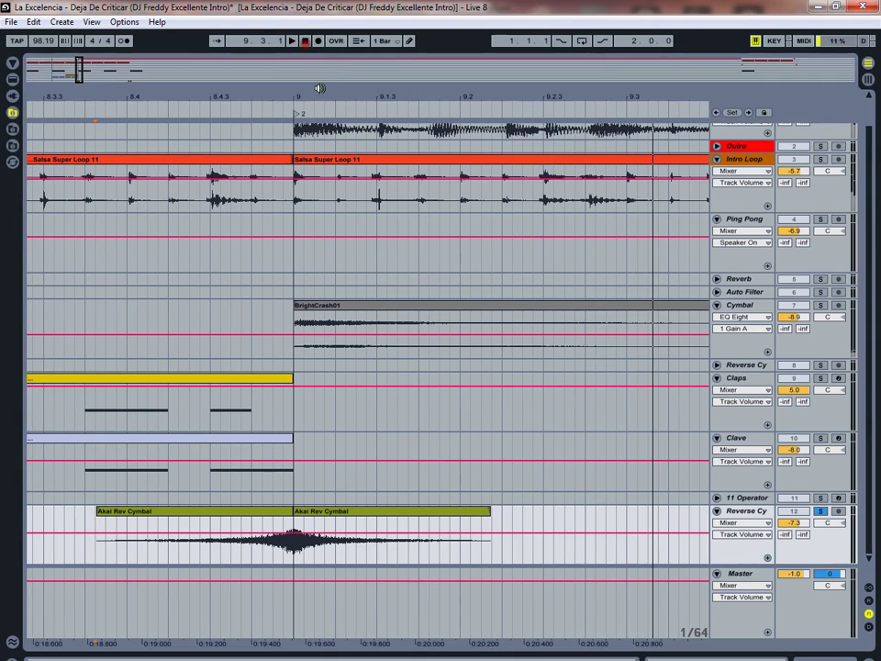
Expand the detail area and display the Claps track's device chain with Drum Rack, EQ Eight and Reverb
{"action": "left_click", "coordinate": [744, 512]}
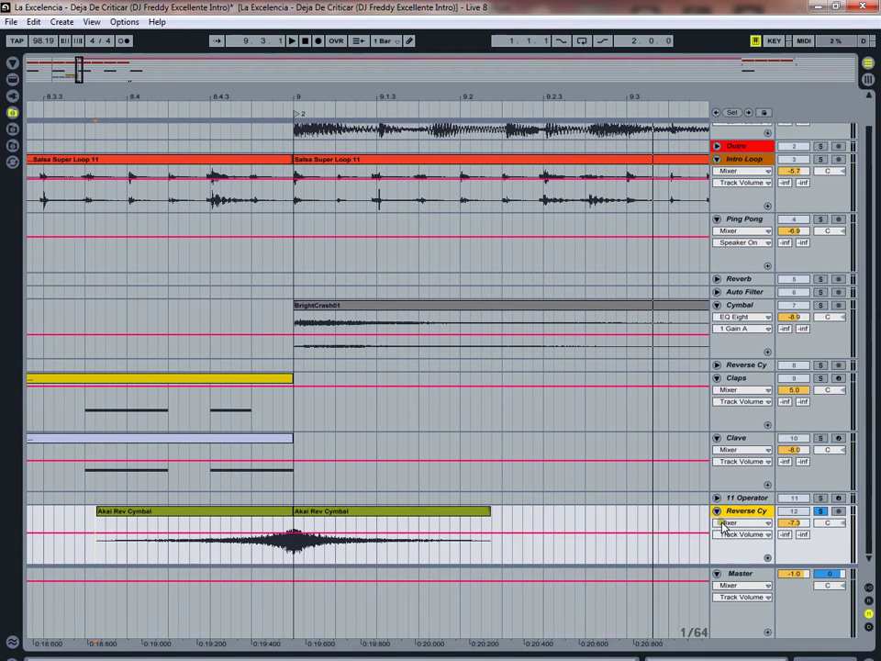
{"action": "left_click_drag", "start_coordinate": [551, 571], "coordinate": [551, 508]}
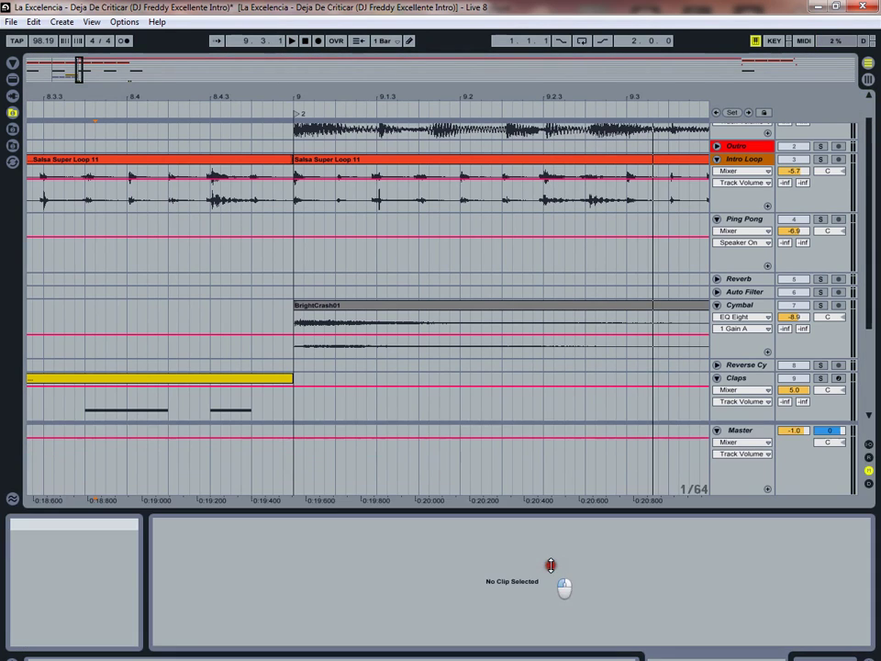
{"action": "left_click", "coordinate": [742, 382]}
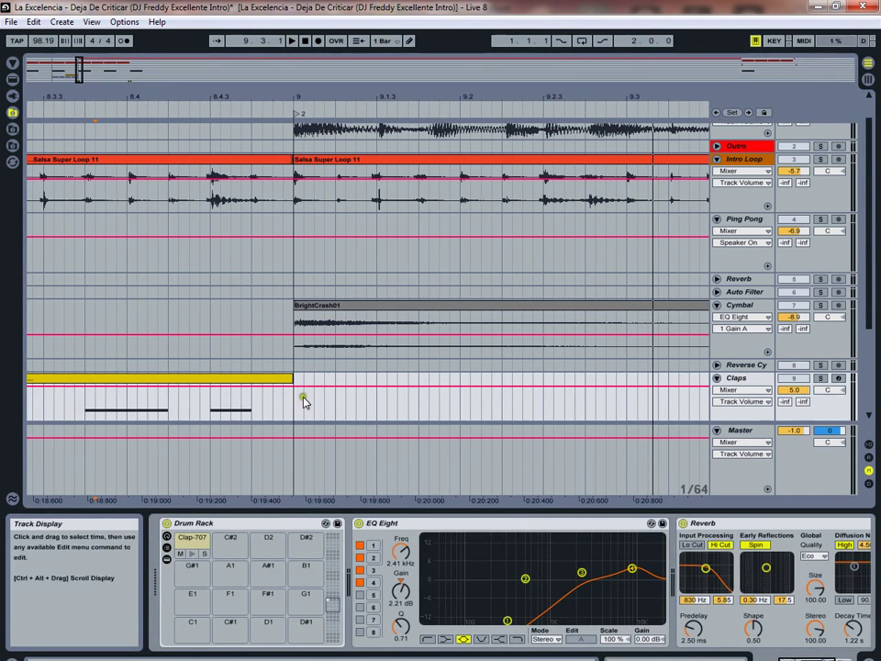
Zoom in on the song's ending near bar 111 and play across the start of the outro loop
{"action": "scroll", "coordinate": [333, 325], "scroll_direction": "up", "scroll_amount": 2}
{"action": "left_click_drag", "start_coordinate": [386, 90], "coordinate": [404, 147]}
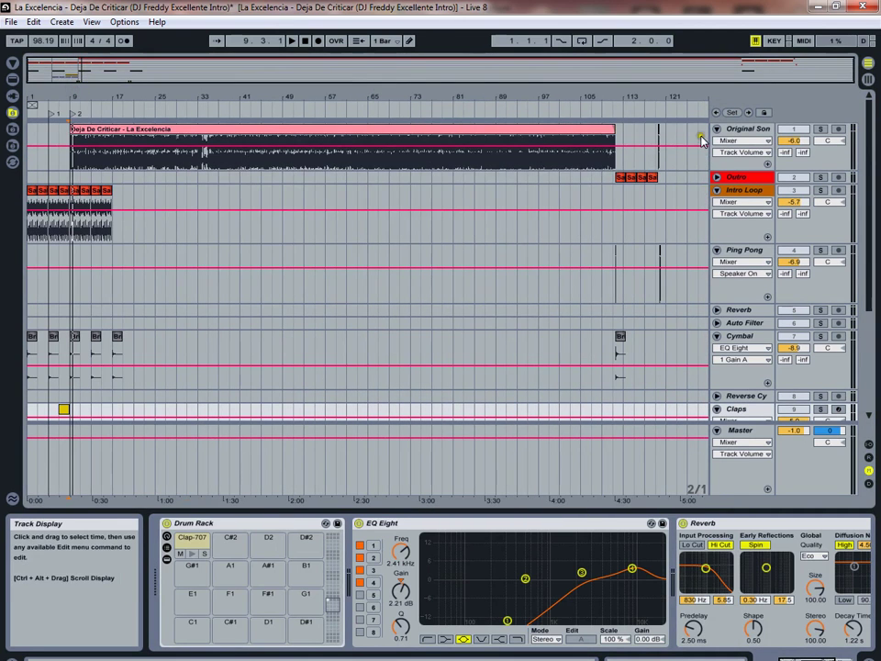
{"action": "mouse_move", "coordinate": [621, 101]}
{"action": "left_mouse_down"}
{"action": "mouse_move", "coordinate": [620, 92]}
{"action": "mouse_move", "coordinate": [633, 102]}
{"action": "mouse_move", "coordinate": [634, 94]}
{"action": "mouse_move", "coordinate": [619, 94]}
{"action": "left_mouse_up"}
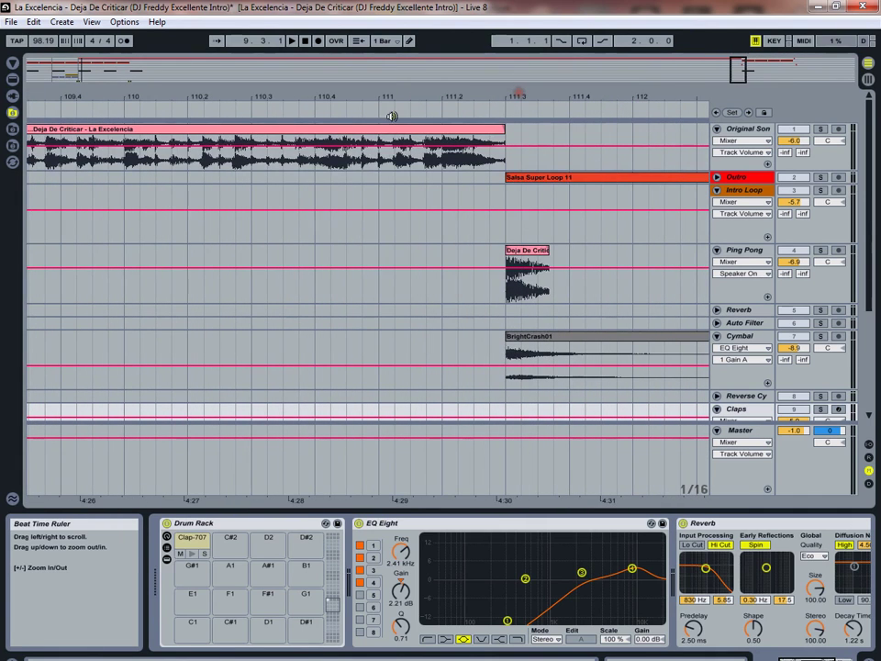
{"action": "left_click", "coordinate": [395, 110]}
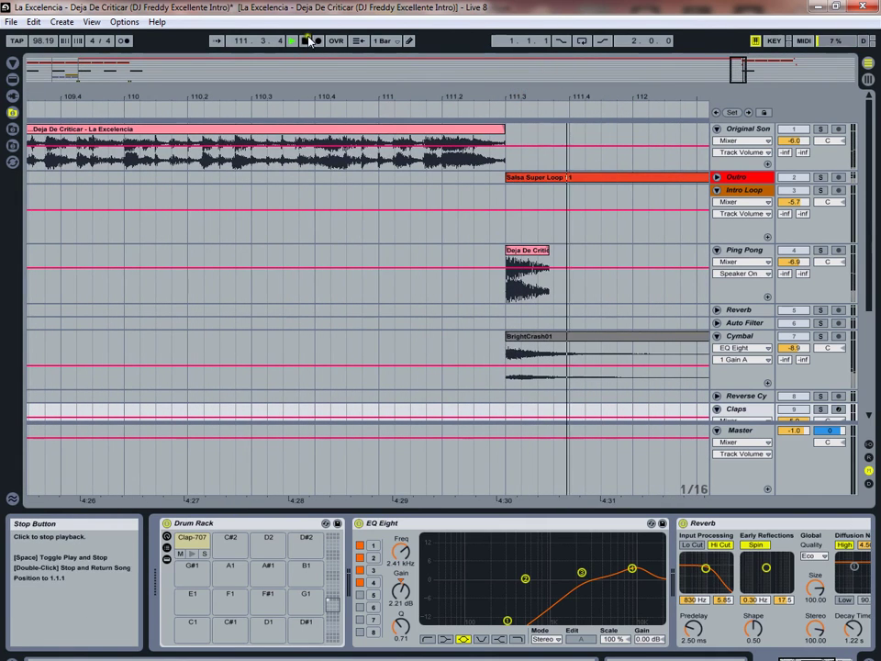
Turn off the solo on the track 12 Reverse Cy and listen to the full mix from bar 111.2 into the outro
{"action": "scroll", "coordinate": [800, 356], "scroll_direction": "down", "scroll_amount": 3}
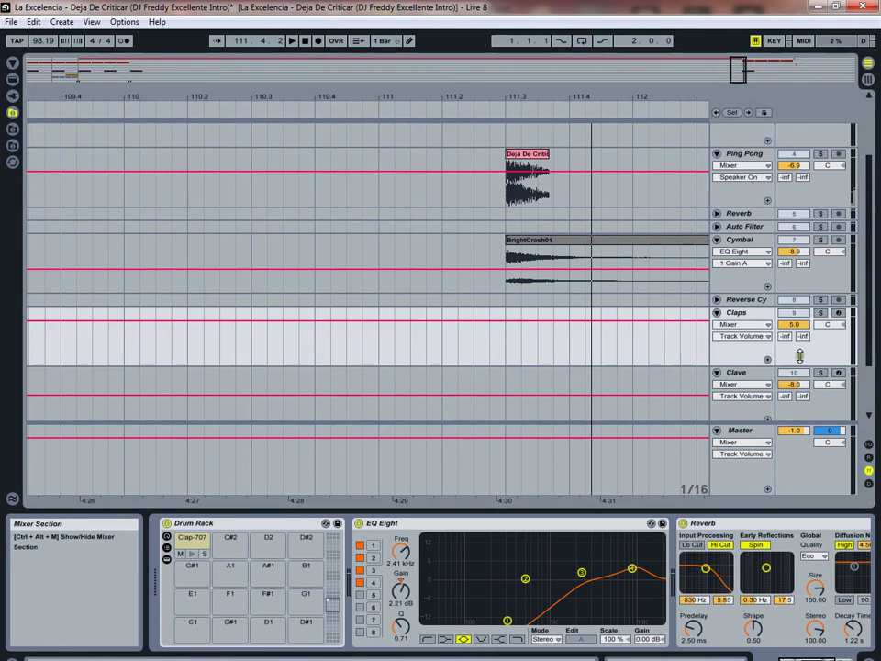
{"action": "scroll", "coordinate": [800, 356], "scroll_direction": "down", "scroll_amount": 3}
{"action": "scroll", "coordinate": [450, 157], "scroll_direction": "up", "scroll_amount": 3}
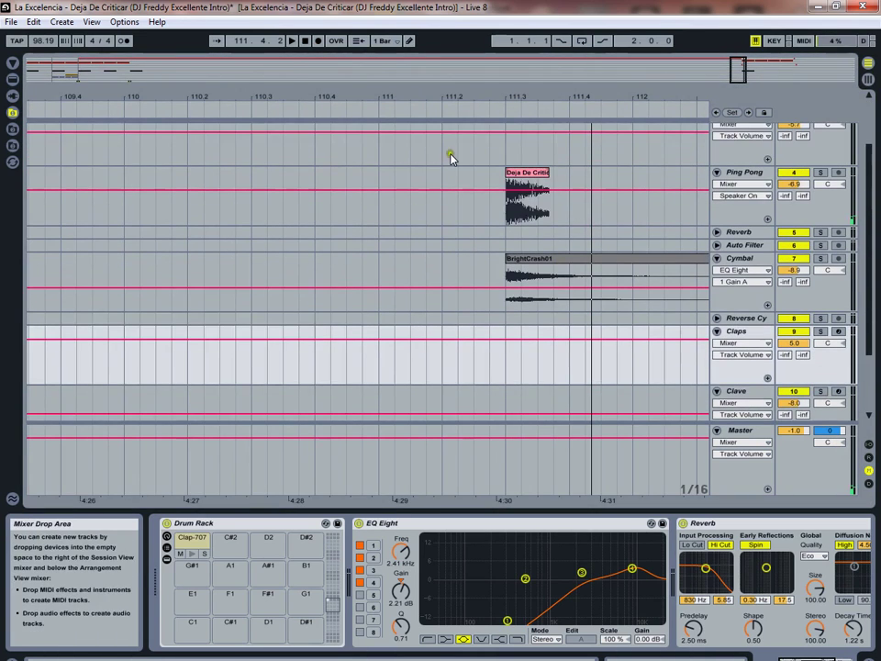
{"action": "left_click", "coordinate": [293, 41]}
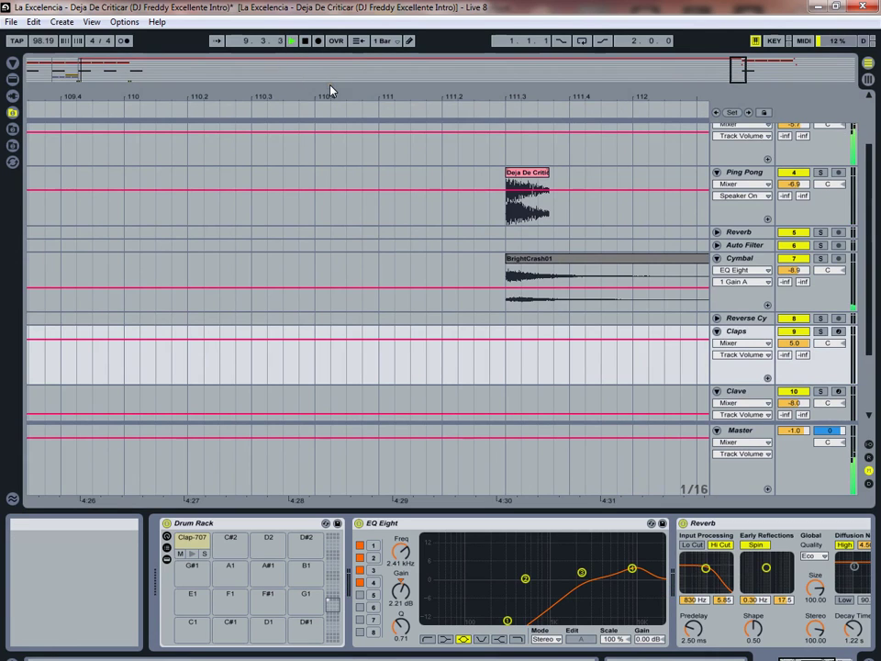
{"action": "scroll", "coordinate": [734, 303], "scroll_direction": "up", "scroll_amount": 3}
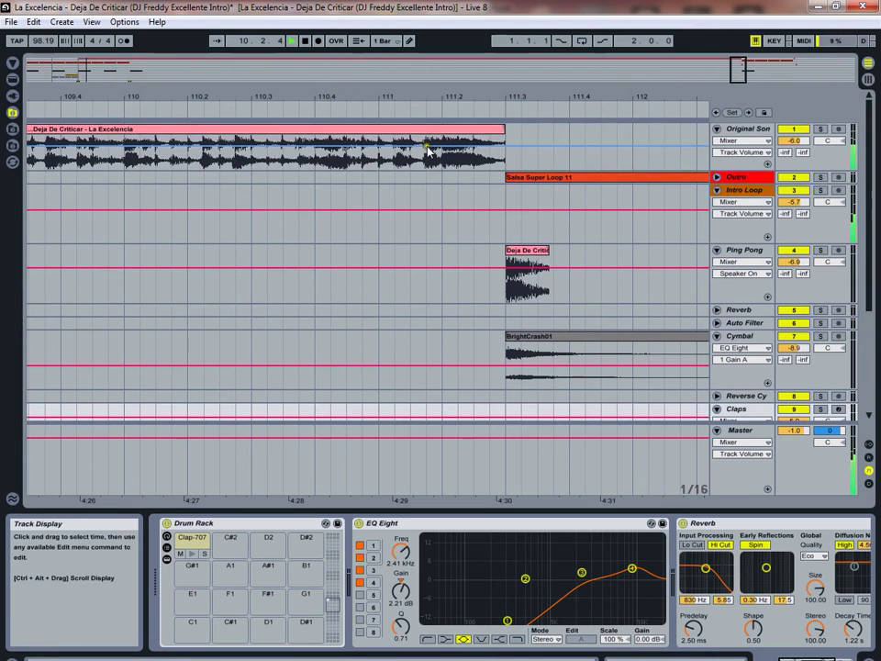
{"action": "left_click", "coordinate": [462, 108]}
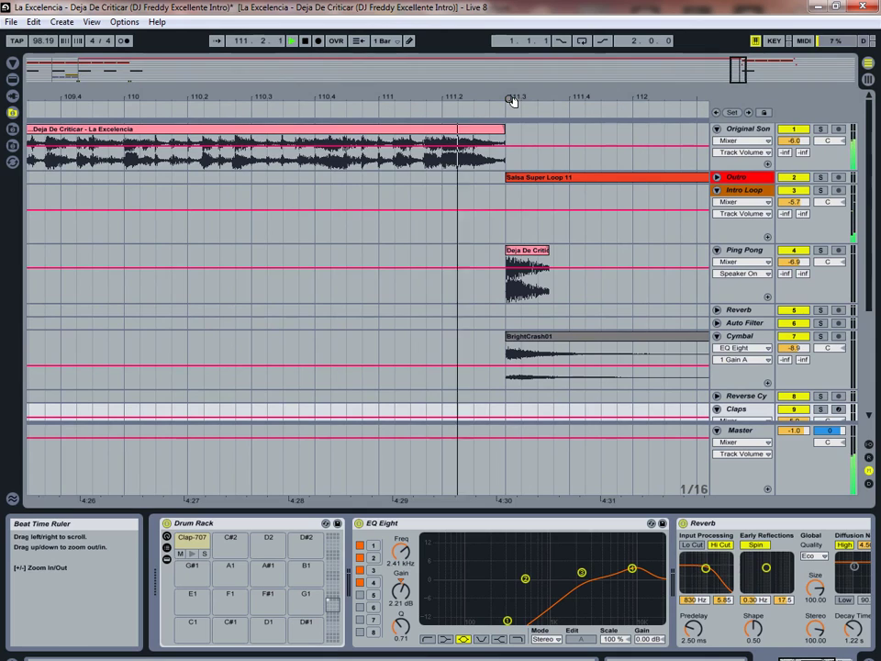
{"action": "left_click", "coordinate": [497, 112]}
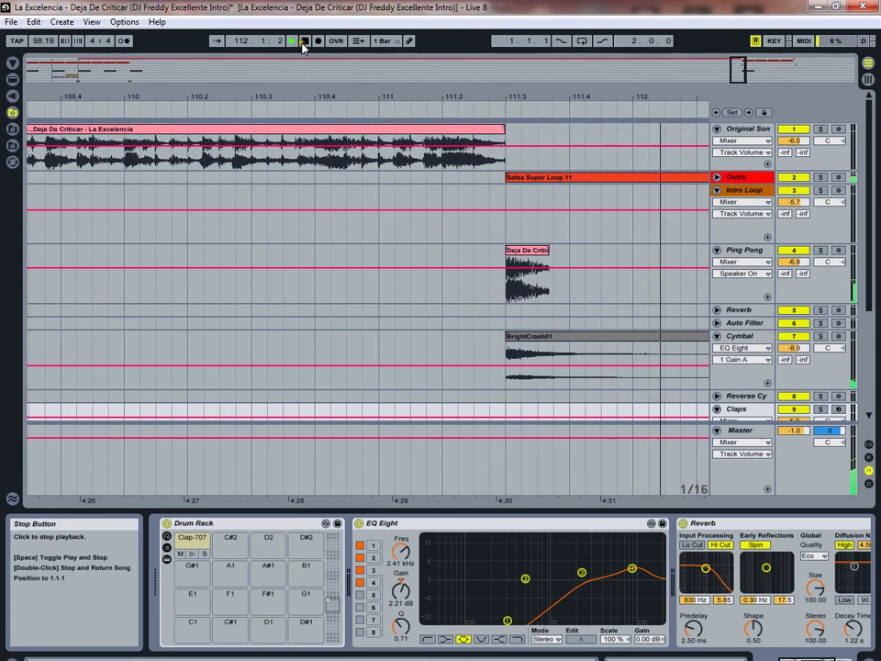
Stop playback, unfold the Outro track, and display the Ping Pong track's delay device at bar 111.3
{"action": "left_click", "coordinate": [305, 41]}
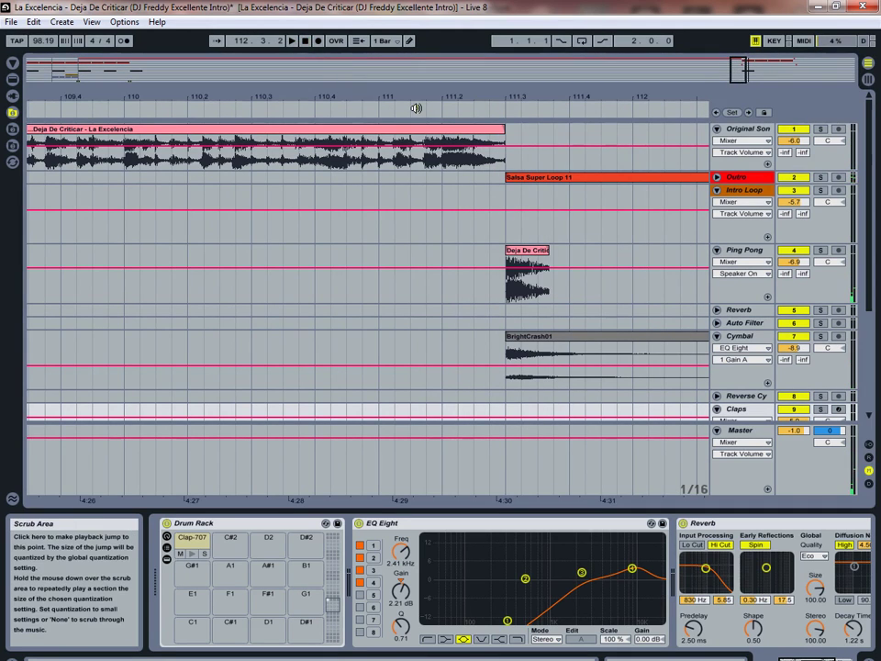
{"action": "left_click_drag", "start_coordinate": [561, 95], "coordinate": [551, 64]}
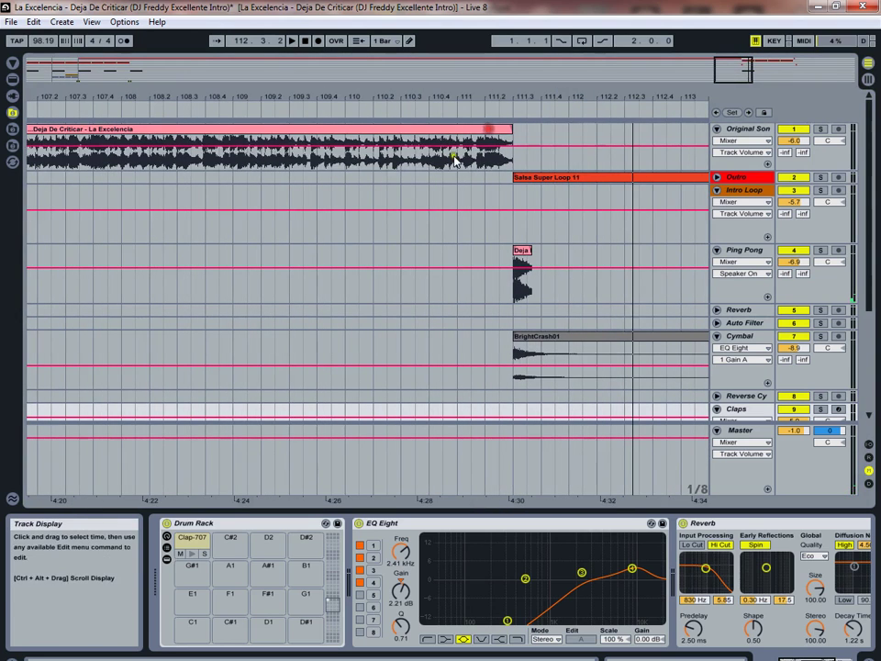
{"action": "left_click", "coordinate": [452, 135]}
{"action": "left_click", "coordinate": [717, 178]}
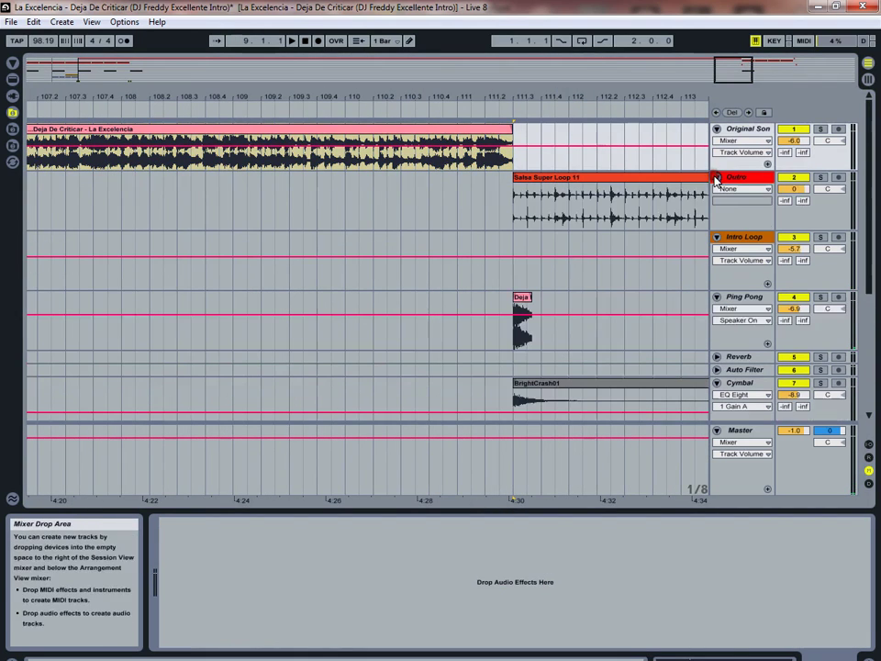
{"action": "left_click", "coordinate": [511, 213]}
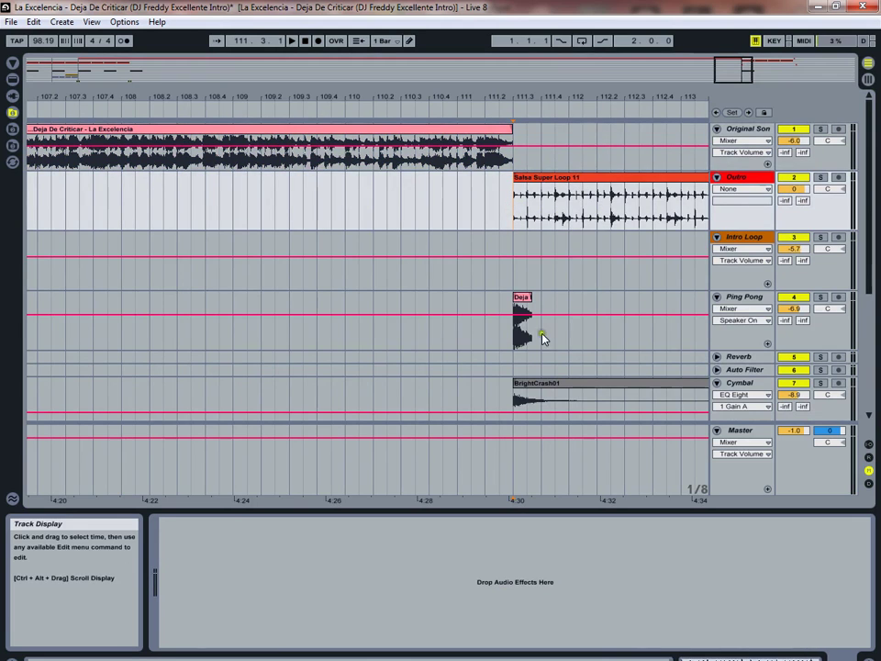
{"action": "left_click", "coordinate": [513, 338]}
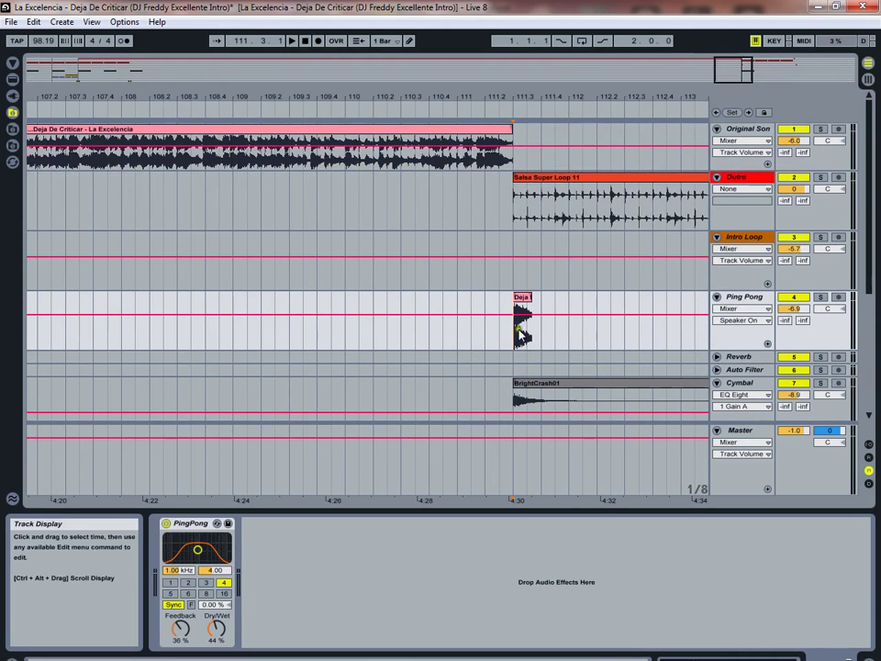
Extend the end of the original song clip slightly past bar 111.3 and trim it back to 111.3, with the Ping Pong track soloed
{"action": "left_click_drag", "start_coordinate": [510, 128], "coordinate": [531, 136]}
{"action": "left_click", "coordinate": [749, 297]}
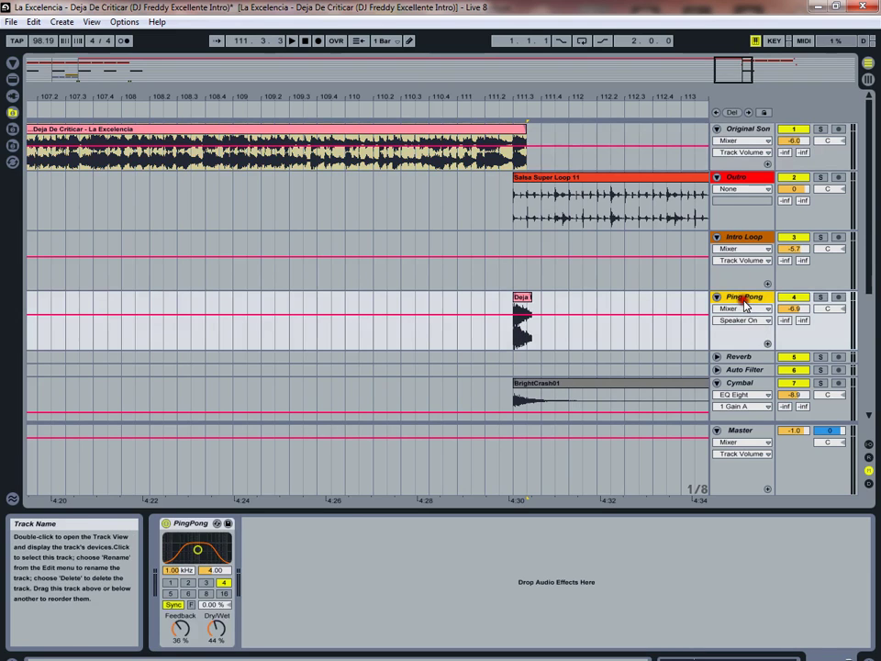
{"action": "left_click", "coordinate": [822, 298]}
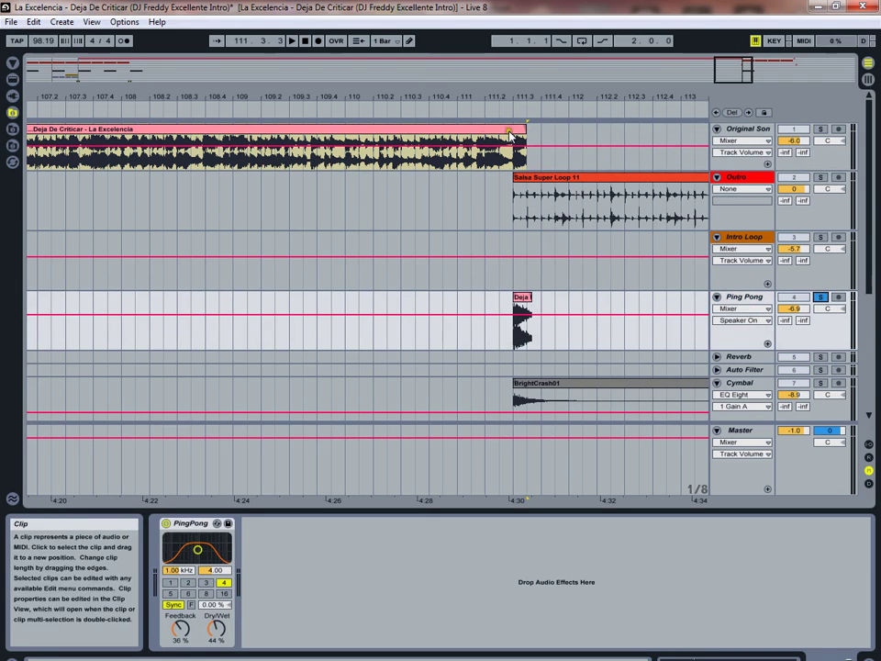
{"action": "left_click", "coordinate": [532, 144]}
{"action": "left_click_drag", "start_coordinate": [535, 143], "coordinate": [515, 133]}
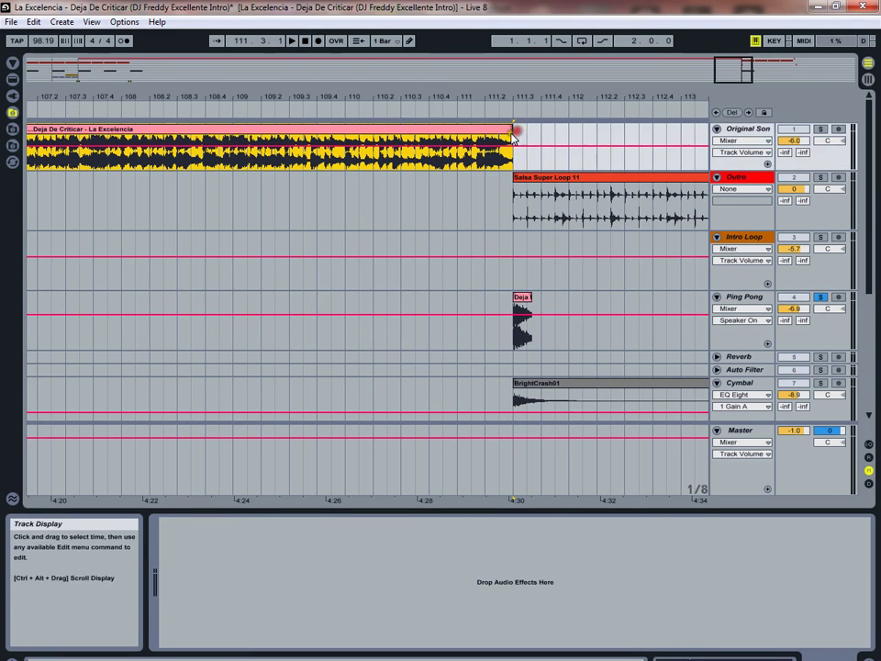
Listen to the soloed Ping Pong echo across bar 111.3, and solo the Cymbal track to hear its BrightCrash01 clip
{"action": "left_click", "coordinate": [438, 111]}
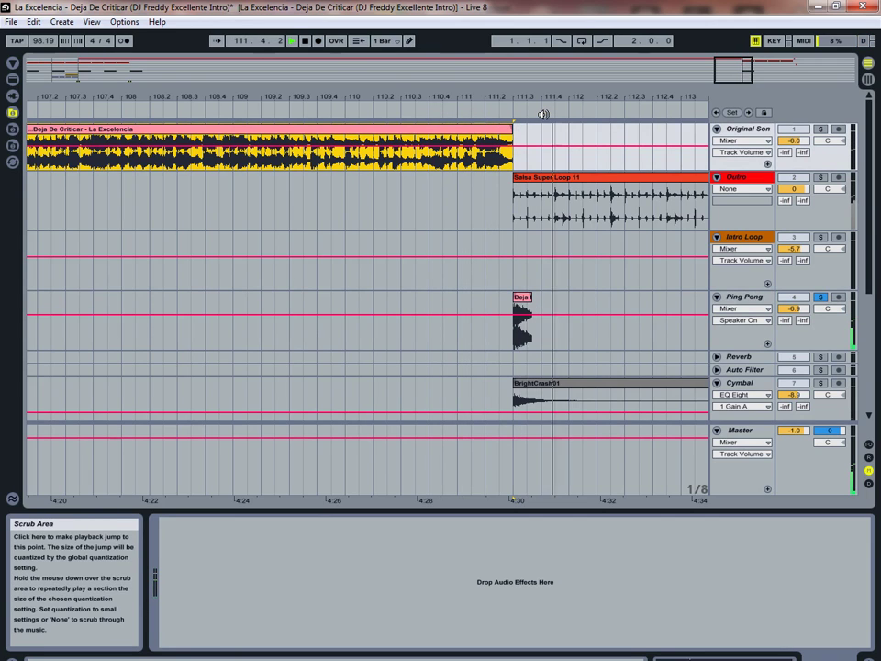
{"action": "left_click", "coordinate": [305, 41]}
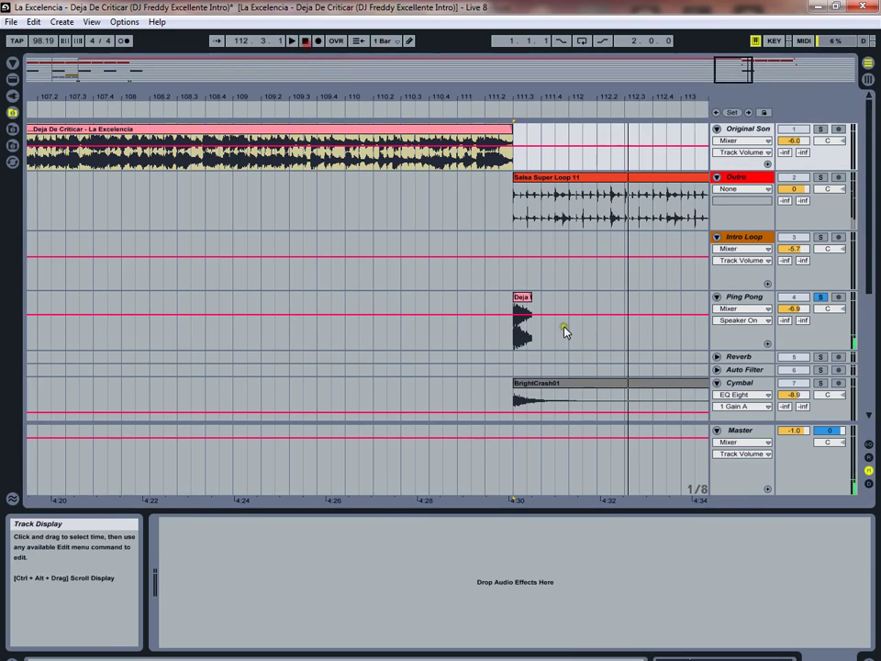
{"action": "left_click", "coordinate": [555, 406]}
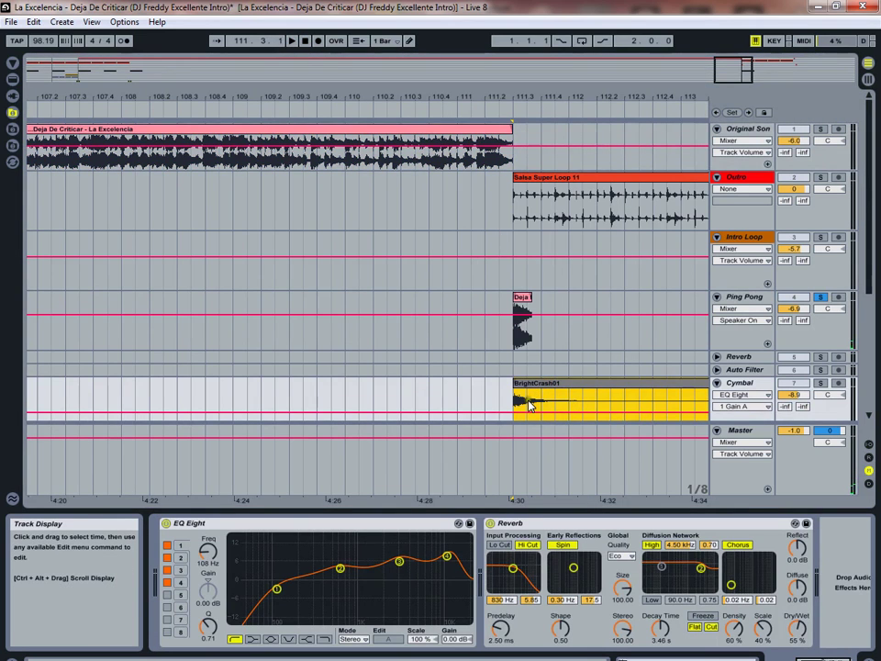
{"action": "left_click", "coordinate": [514, 400]}
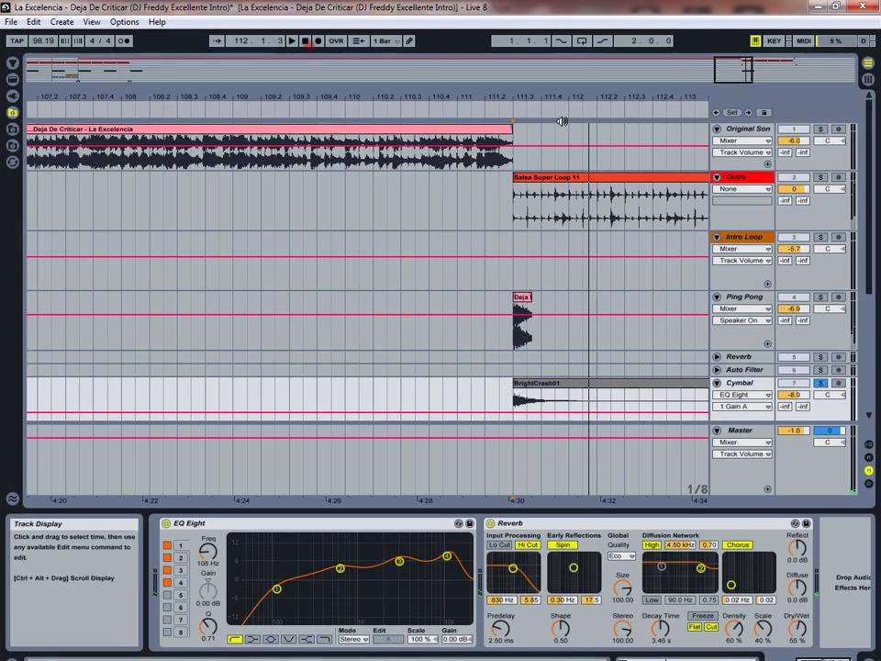
Solo the Original Song track and listen to its short closing clip near bar 119.3
{"action": "mouse_move", "coordinate": [561, 92]}
{"action": "left_mouse_down"}
{"action": "mouse_move", "coordinate": [635, 109]}
{"action": "mouse_move", "coordinate": [621, 97]}
{"action": "left_mouse_up"}
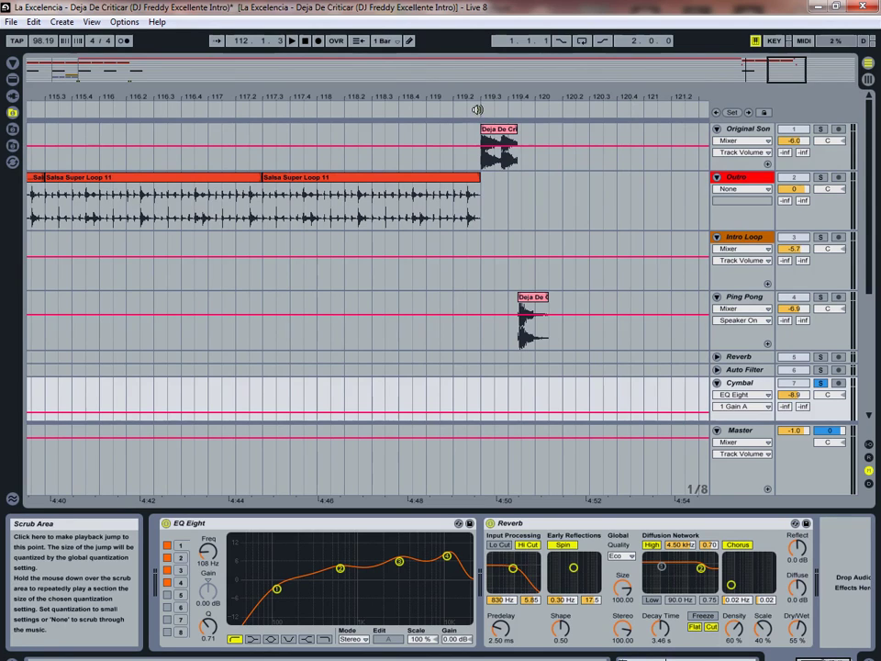
{"action": "left_click", "coordinate": [821, 130]}
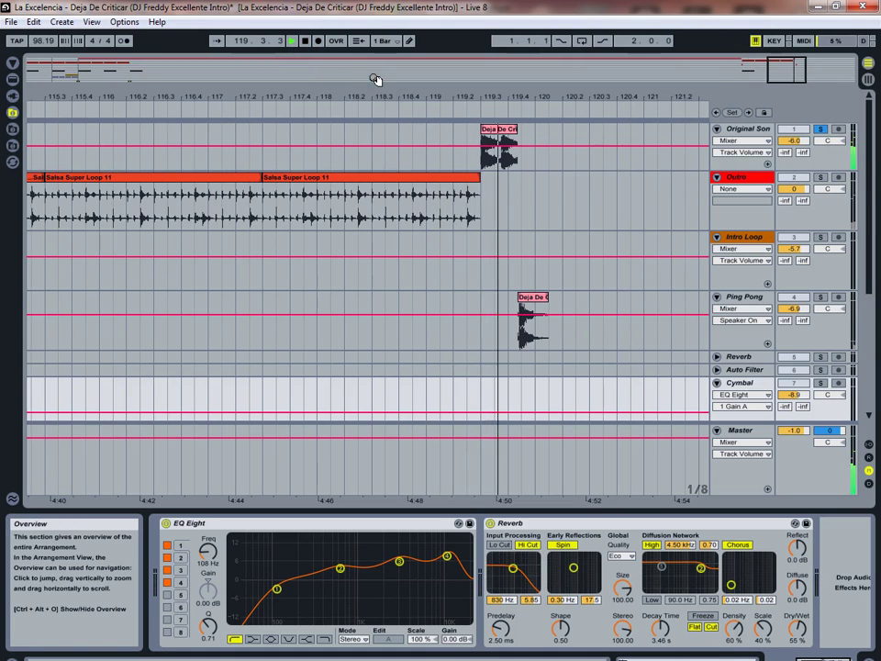
{"action": "left_click", "coordinate": [306, 41]}
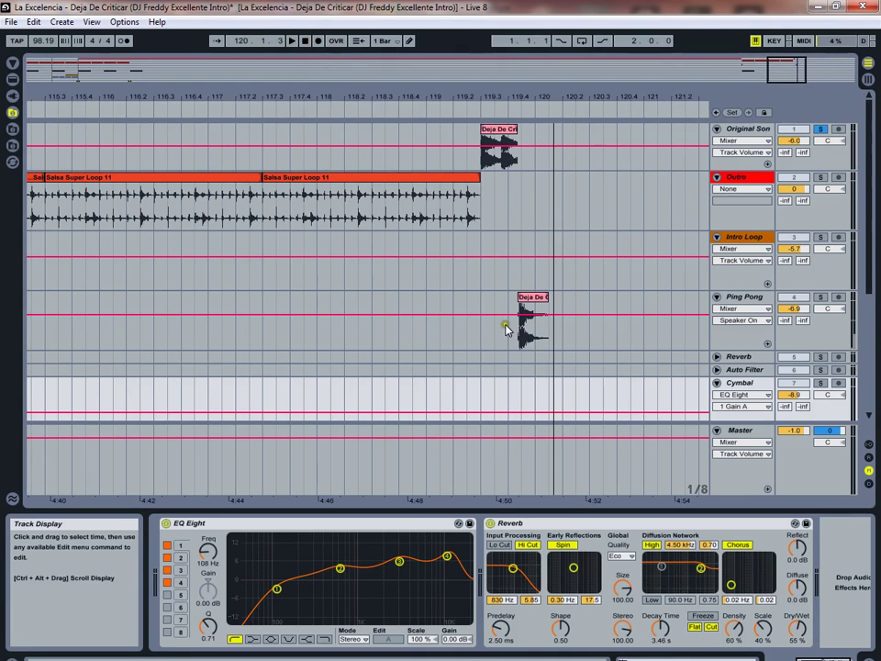
Solo the Ping Pong track and listen to the closing echo clip from bar 119.4
{"action": "left_click", "coordinate": [515, 328]}
{"action": "left_click", "coordinate": [820, 297]}
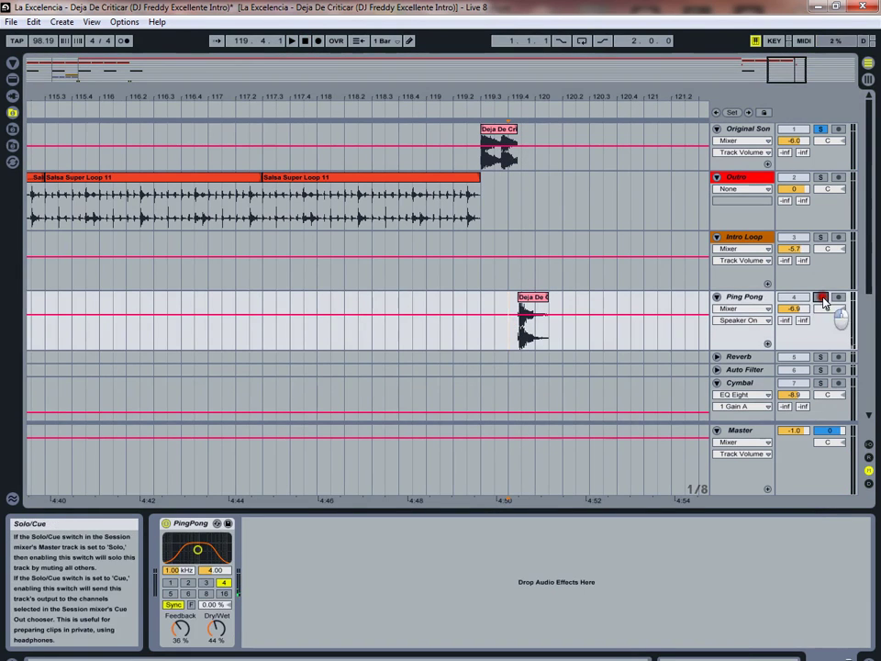
{"action": "left_click", "coordinate": [289, 41]}
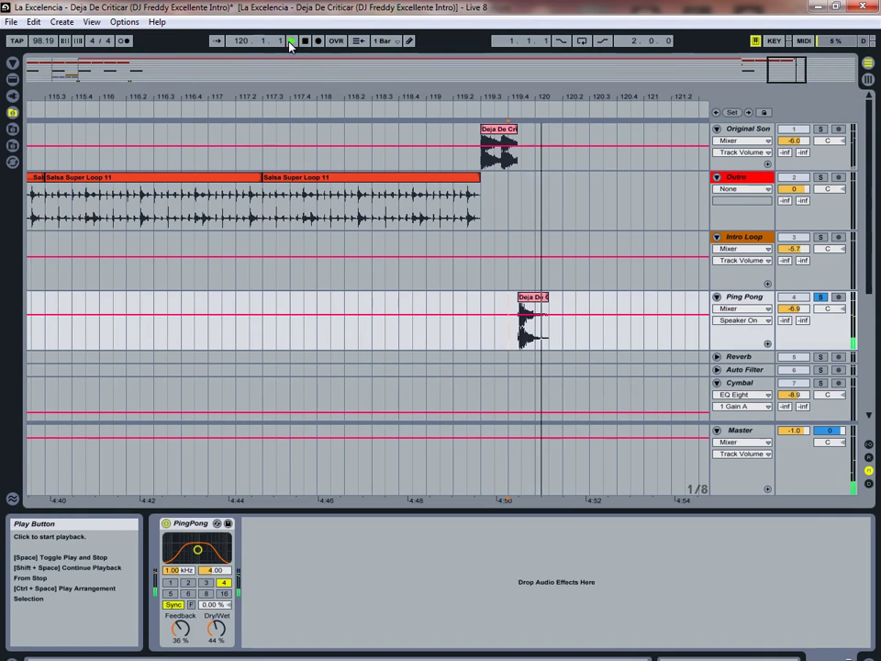
{"action": "left_click", "coordinate": [307, 41]}
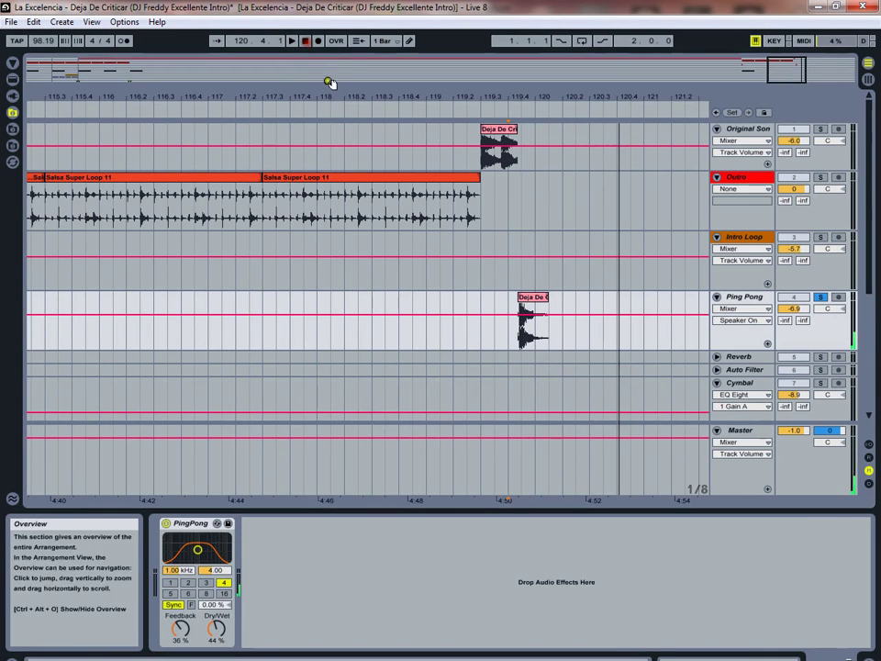
Select the Cymbal track's crash clip at the start of the outro and show the whole arrangement
{"action": "left_click_drag", "start_coordinate": [345, 88], "coordinate": [345, 96]}
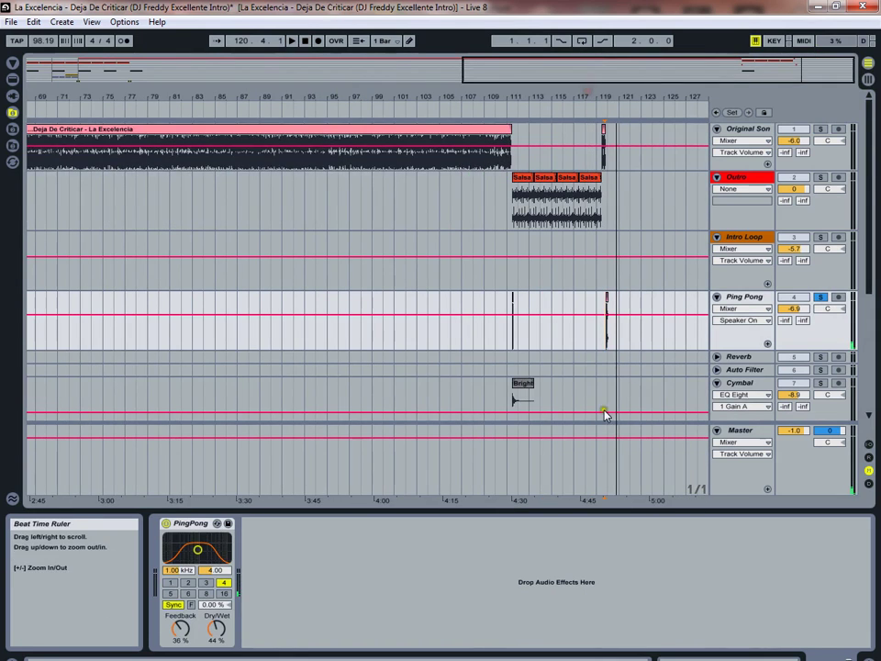
{"action": "scroll", "coordinate": [539, 410], "scroll_direction": "down", "scroll_amount": 1}
{"action": "left_click", "coordinate": [521, 342]}
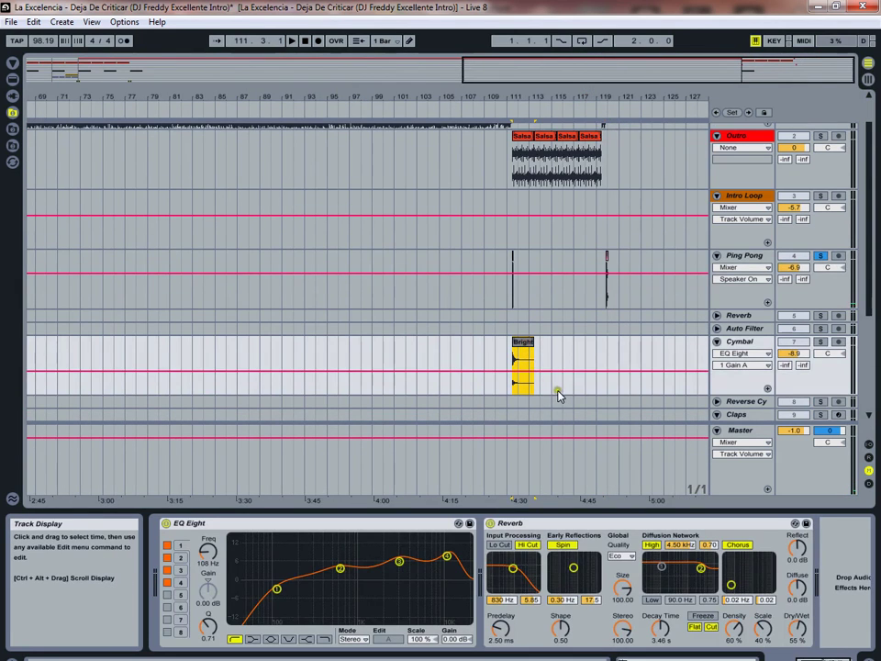
{"action": "scroll", "coordinate": [402, 314], "scroll_direction": "up", "scroll_amount": 1}
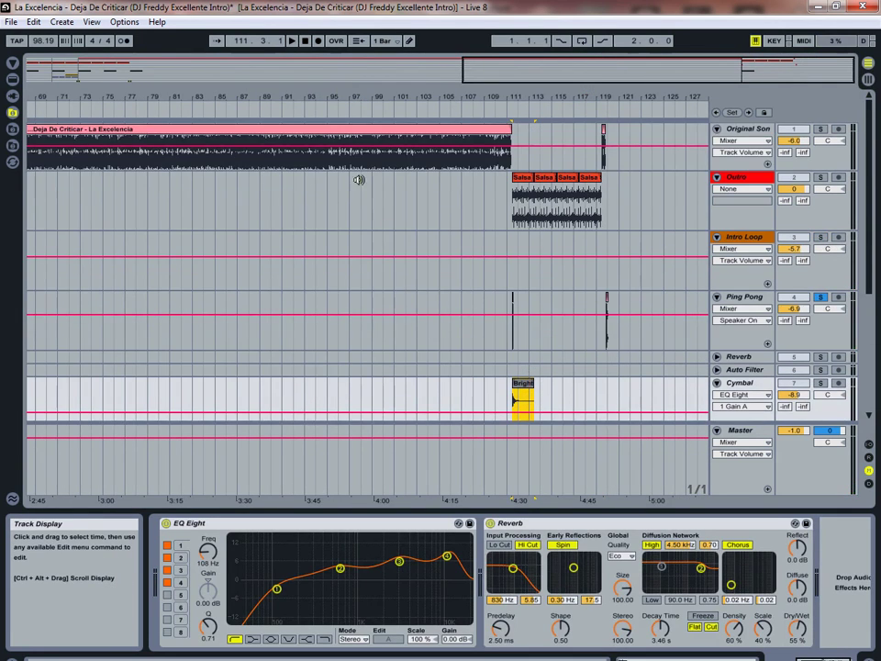
{"action": "left_click_drag", "start_coordinate": [288, 92], "coordinate": [291, 89]}
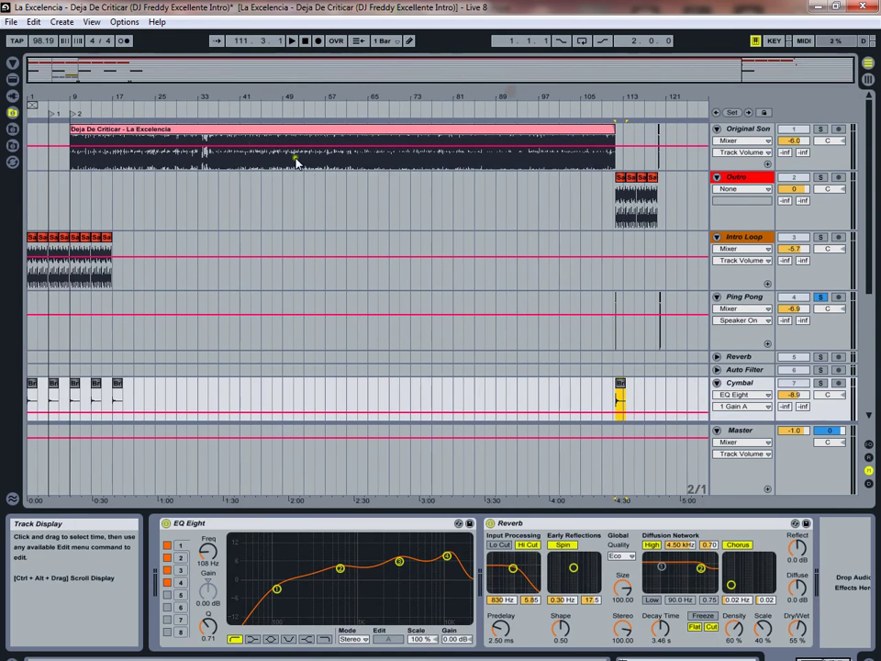
Zoom in closely on bar 111.3 to examine how the song's end lines up with the outro loop, echo and crash clips
{"action": "left_click_drag", "start_coordinate": [630, 89], "coordinate": [630, 92]}
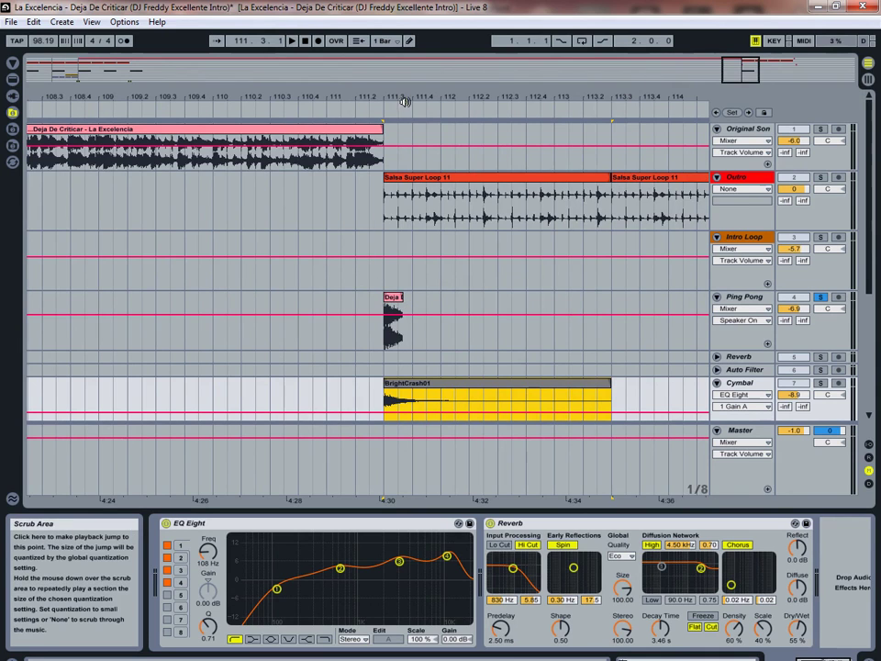
{"action": "left_click_drag", "start_coordinate": [411, 113], "coordinate": [391, 112]}
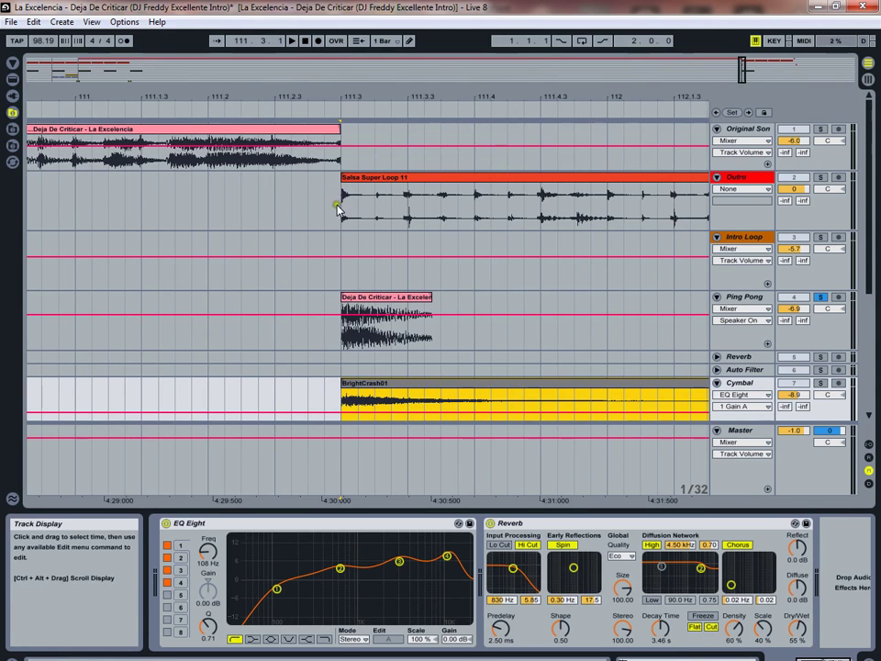
{"action": "left_click_drag", "start_coordinate": [343, 93], "coordinate": [341, 250]}
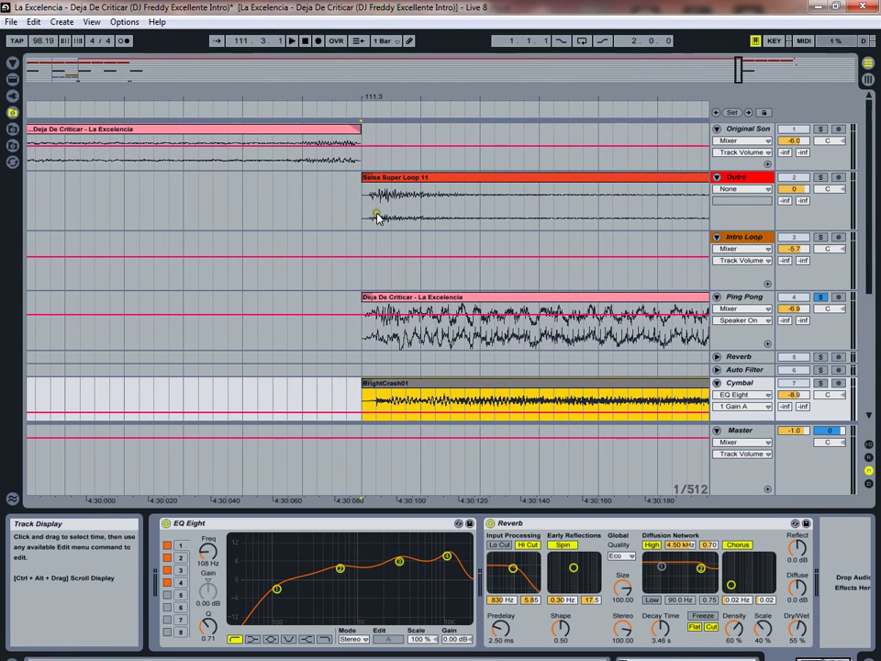
Turn off the Ping Pong solo and play the full mix from the song's end into the outro and over its closing section
{"action": "left_click_drag", "start_coordinate": [372, 88], "coordinate": [480, 91]}
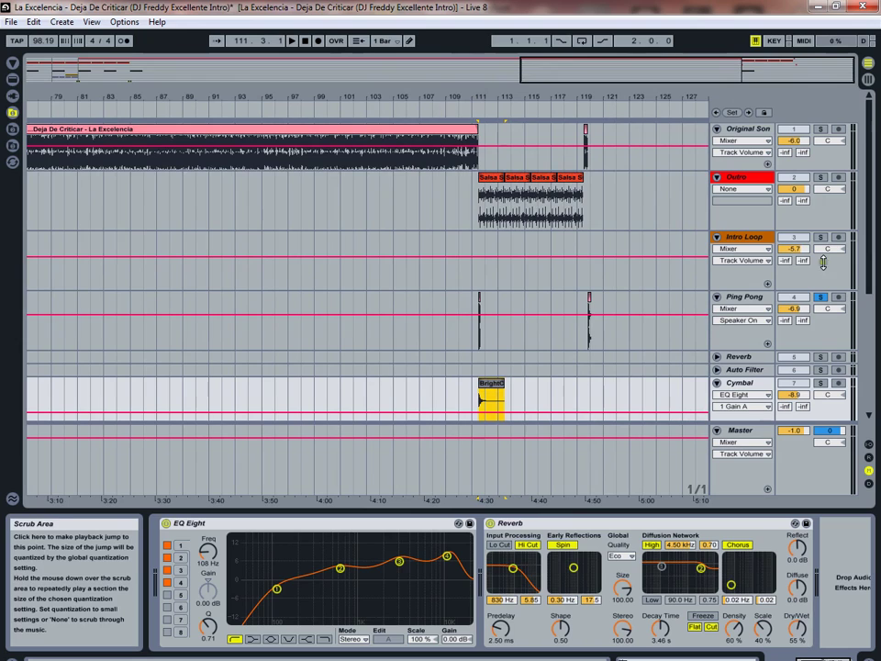
{"action": "left_click", "coordinate": [430, 107]}
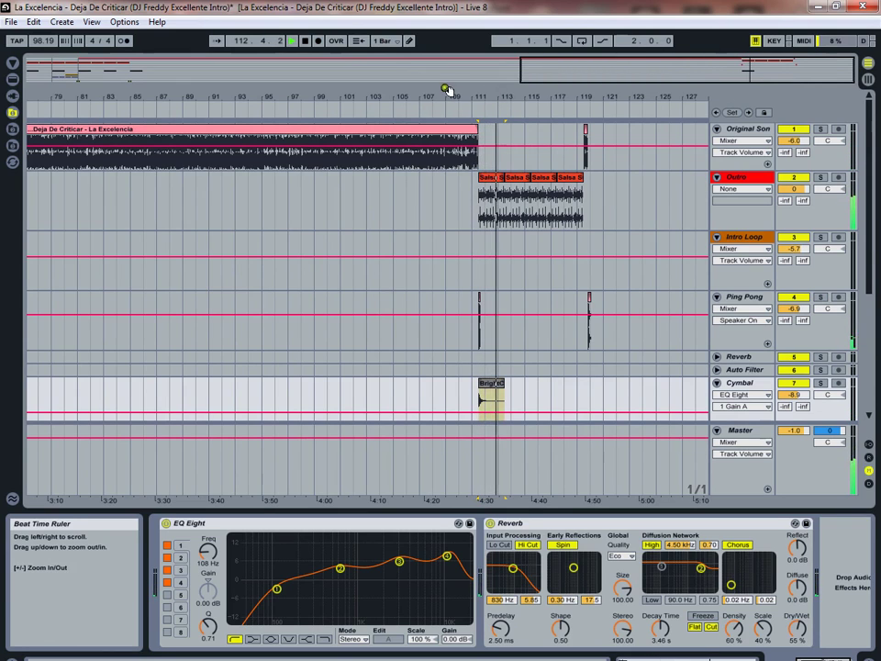
{"action": "left_click", "coordinate": [564, 138]}
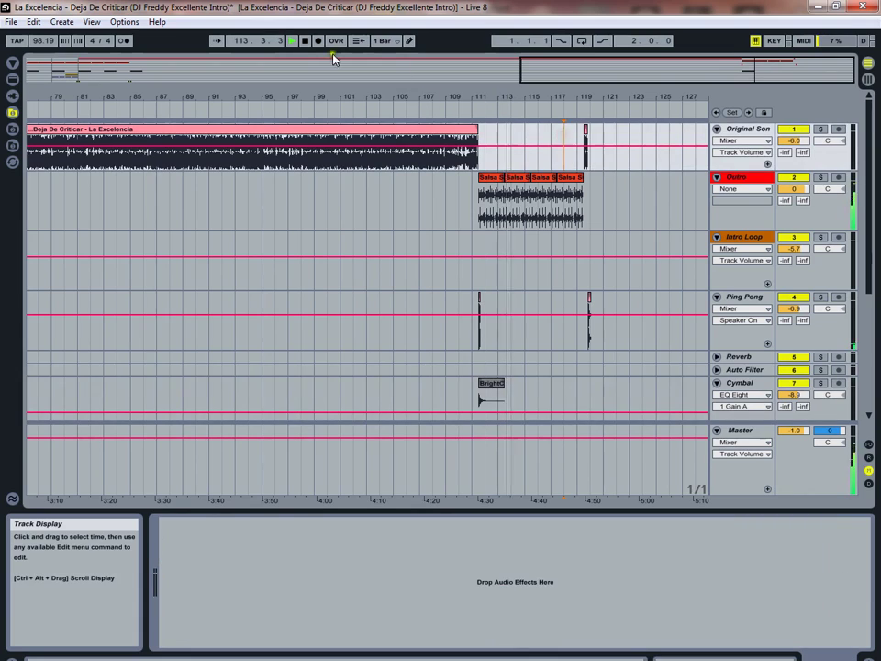
{"action": "left_click", "coordinate": [291, 41]}
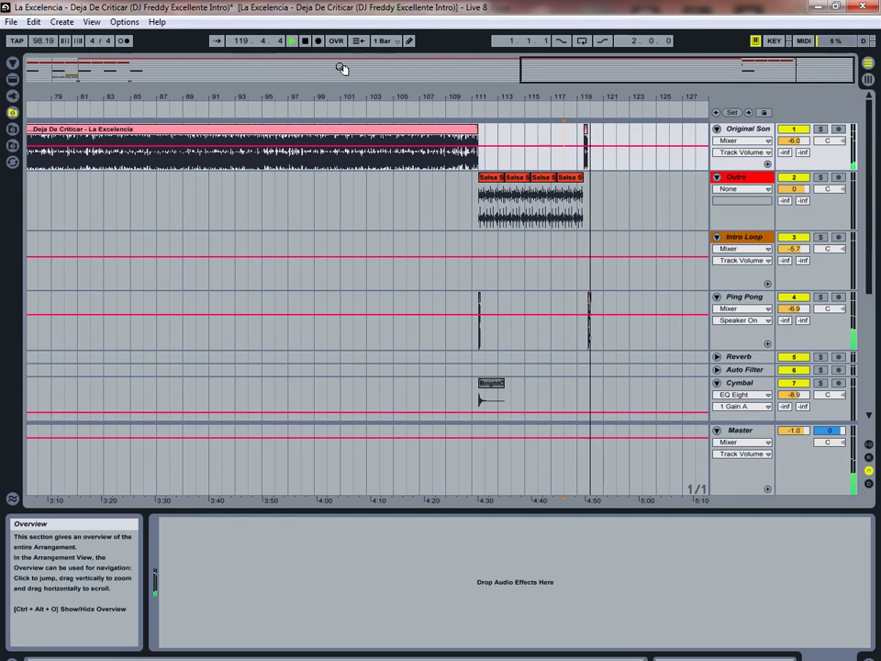
Show the whole arrangement and zoom in on the intro section around bars 1 to 17
{"action": "left_click_drag", "start_coordinate": [334, 93], "coordinate": [339, 91]}
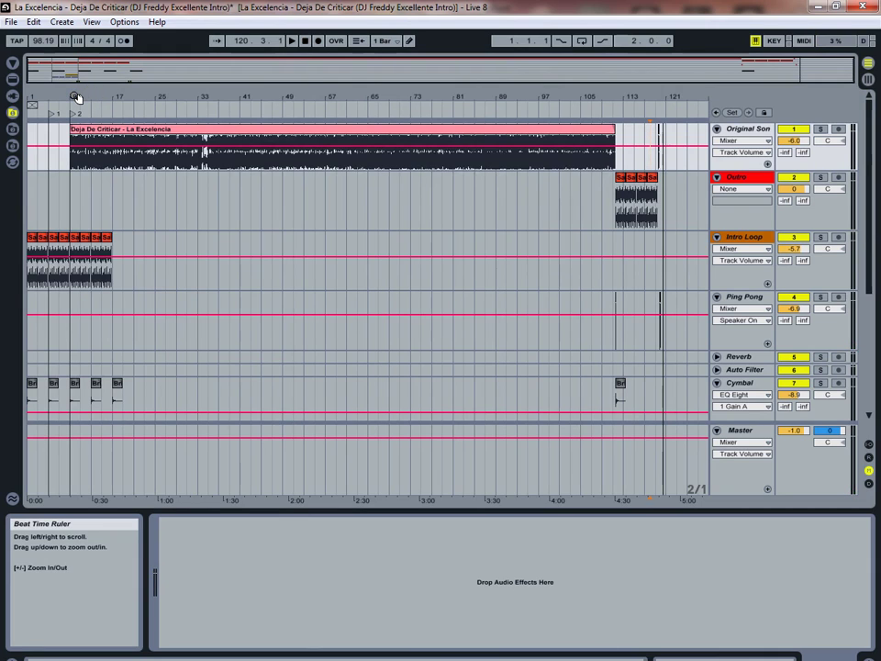
{"action": "left_click_drag", "start_coordinate": [76, 96], "coordinate": [133, 171]}
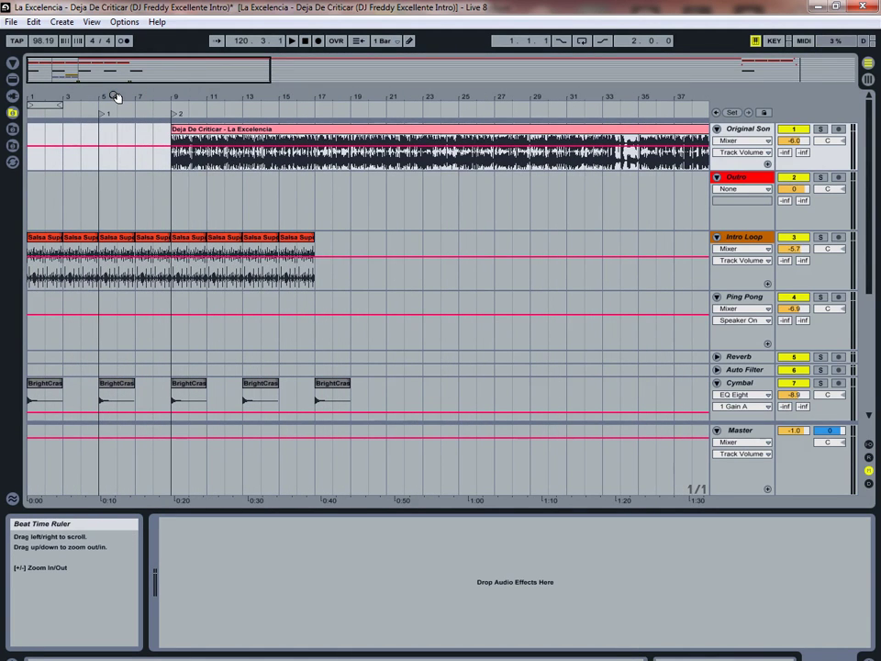
{"action": "left_click_drag", "start_coordinate": [115, 97], "coordinate": [119, 95]}
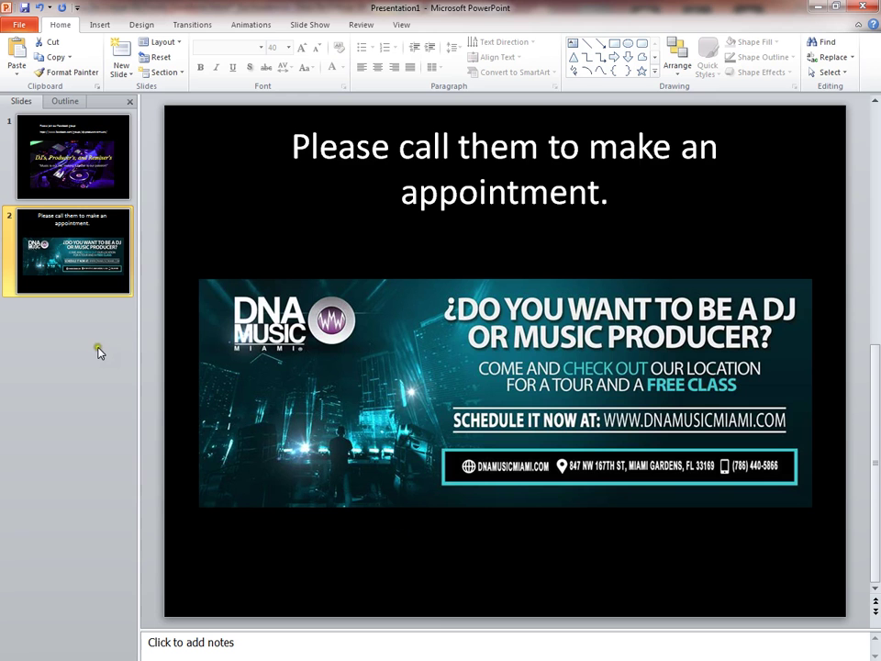
Switch to PowerPoint and show the Facebook group slide followed by the DNA Music appointment slide
{"action": "left_click", "coordinate": [74, 156]}
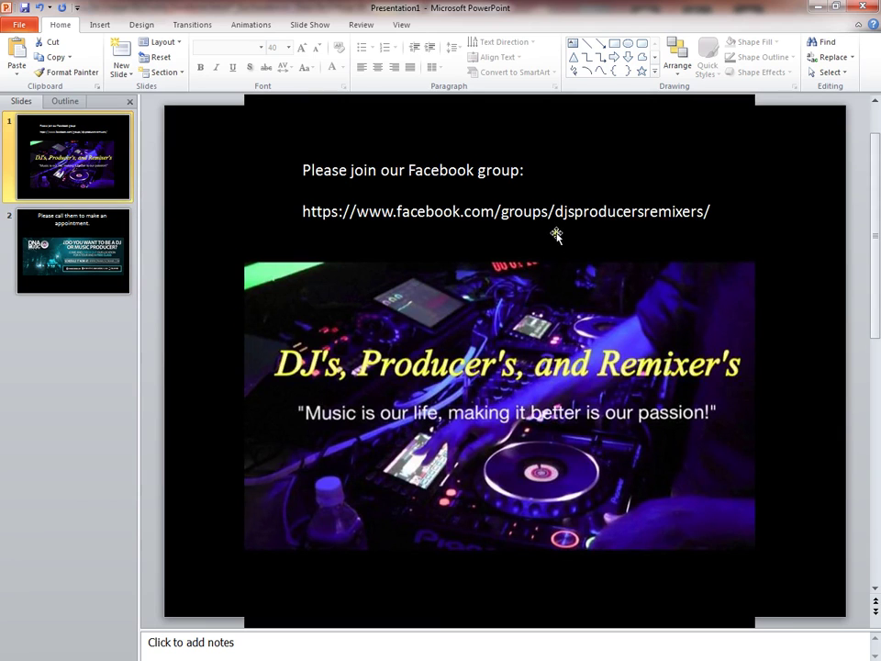
{"action": "left_click", "coordinate": [62, 243]}
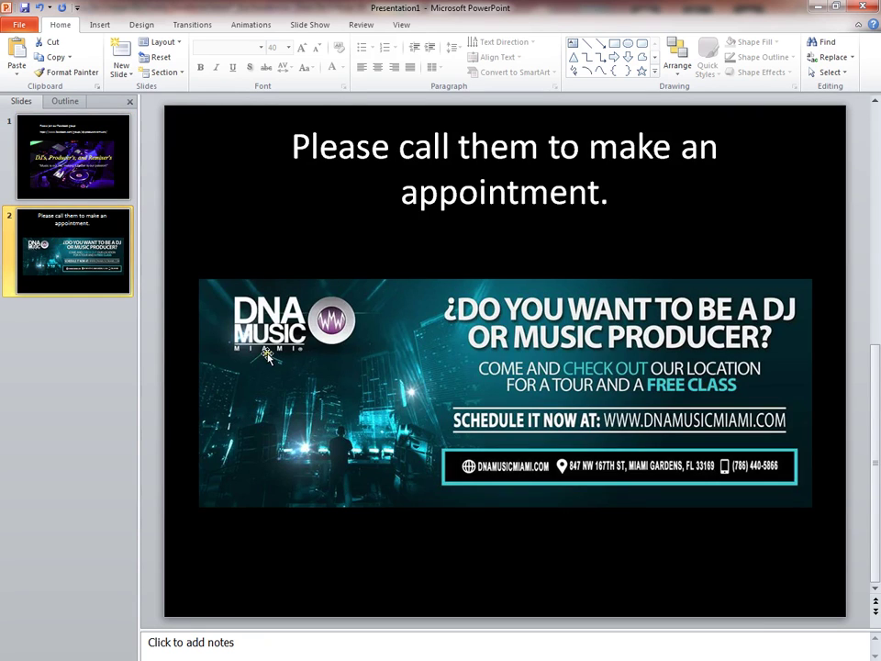